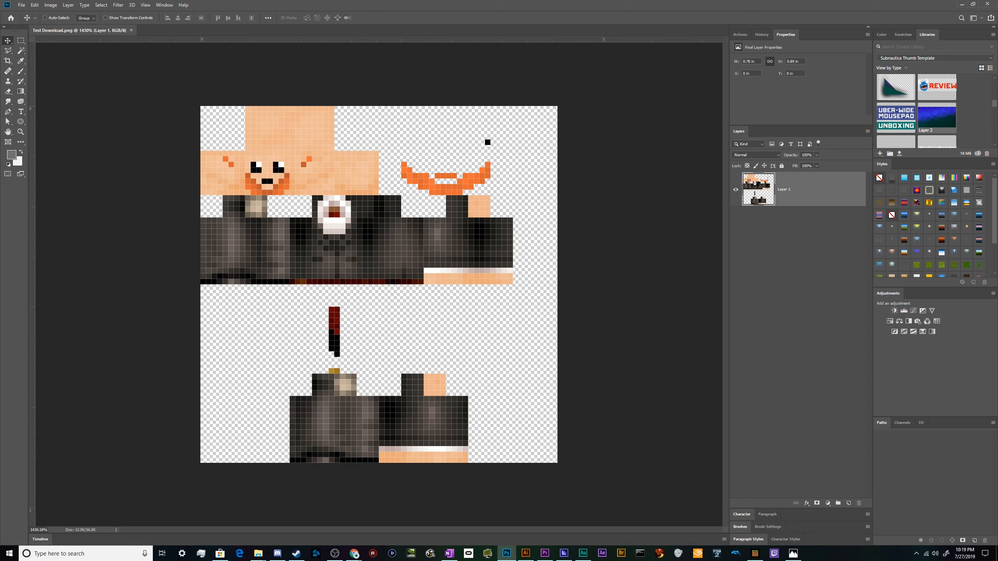
Check the skin file's image size, cancel the dialog, and zoom around the skin texture.
{"action": "left_click", "coordinate": [67, 5]}
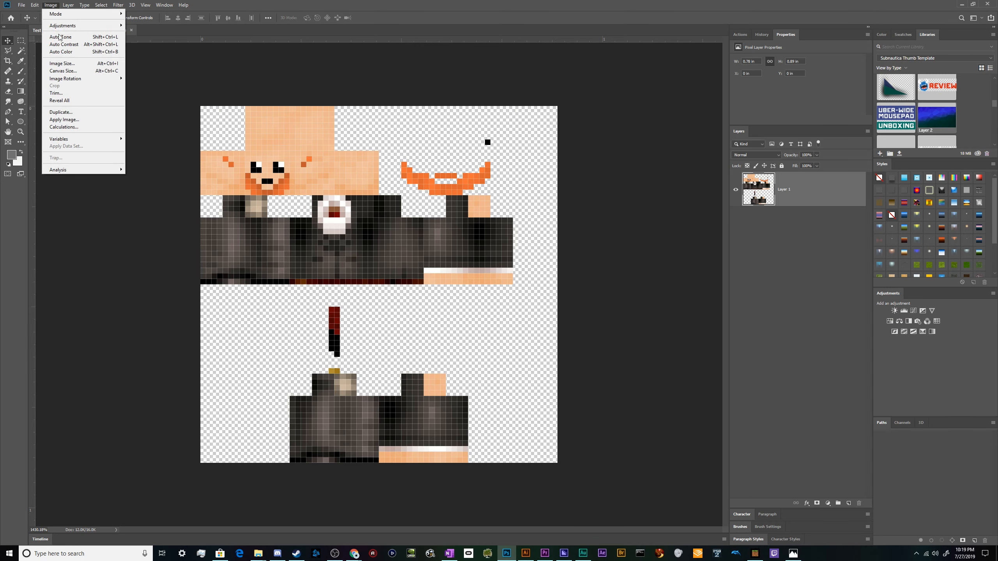
{"action": "left_click", "coordinate": [62, 63]}
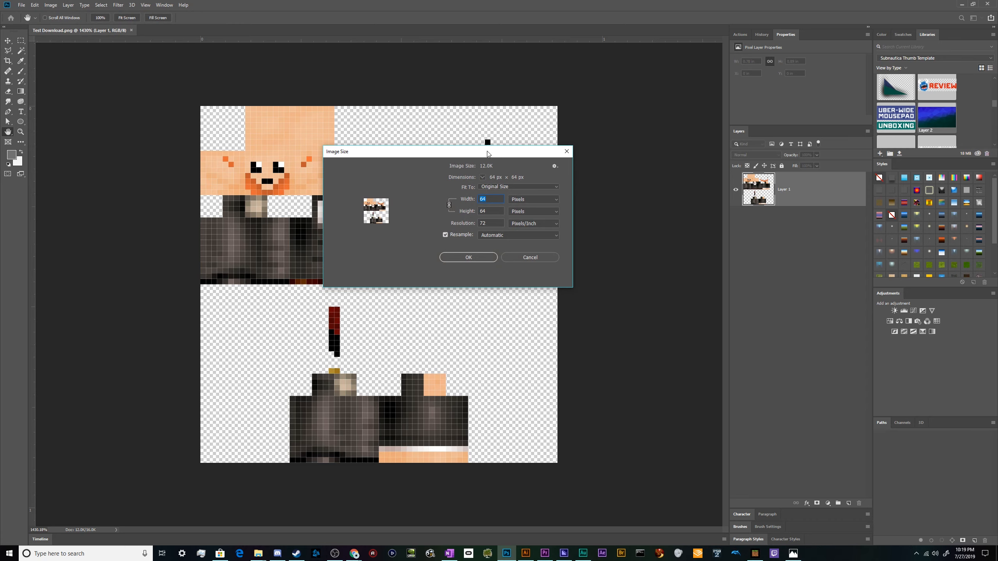
{"action": "left_click_drag", "start_coordinate": [488, 152], "coordinate": [504, 201]}
{"action": "left_click", "coordinate": [533, 309]}
{"action": "scroll", "coordinate": [452, 287], "scroll_direction": "down", "scroll_amount": 7}
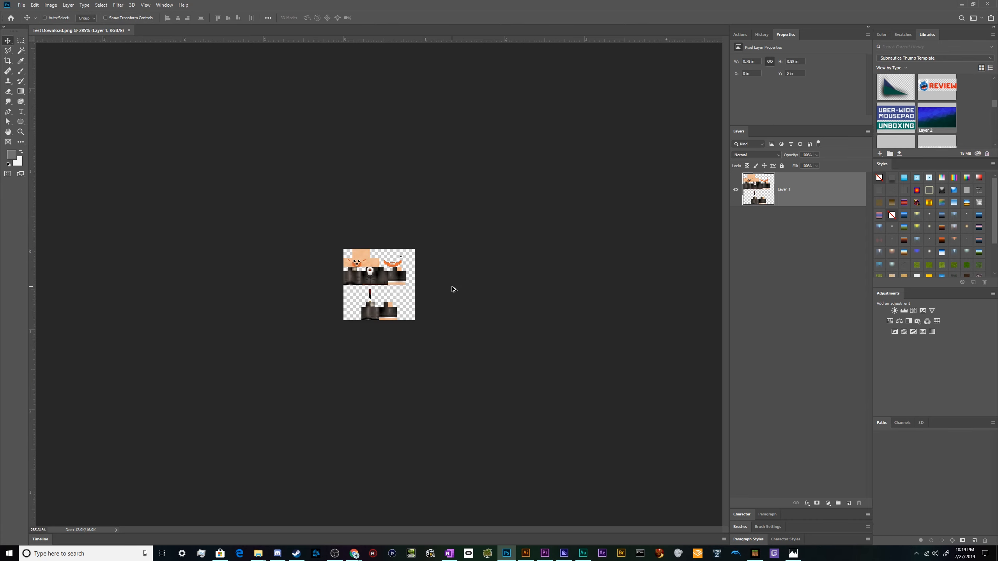
{"action": "scroll", "coordinate": [454, 289], "scroll_direction": "down", "scroll_amount": 3}
{"action": "scroll", "coordinate": [347, 274], "scroll_direction": "up", "scroll_amount": 15}
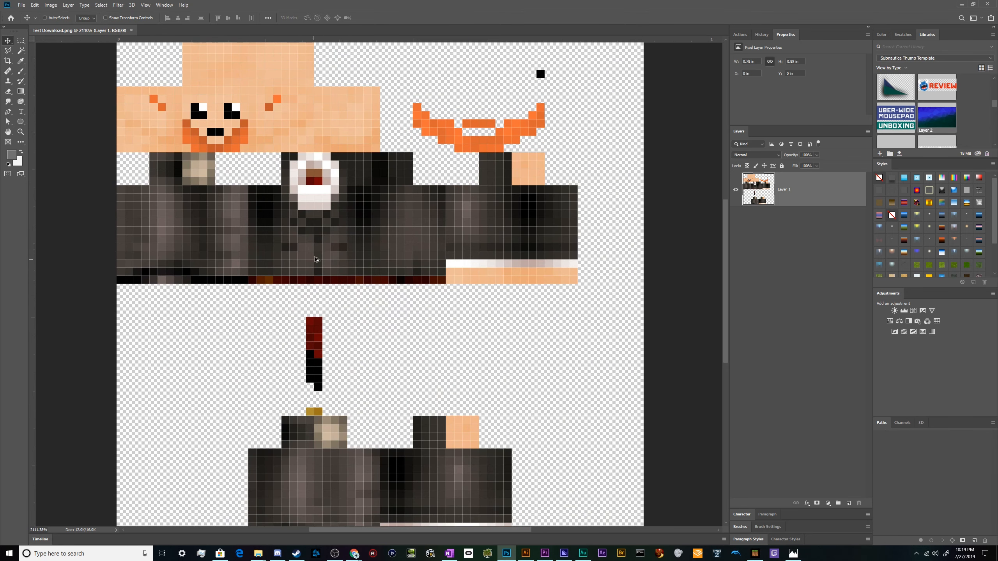
{"action": "scroll", "coordinate": [317, 259], "scroll_direction": "down", "scroll_amount": 2}
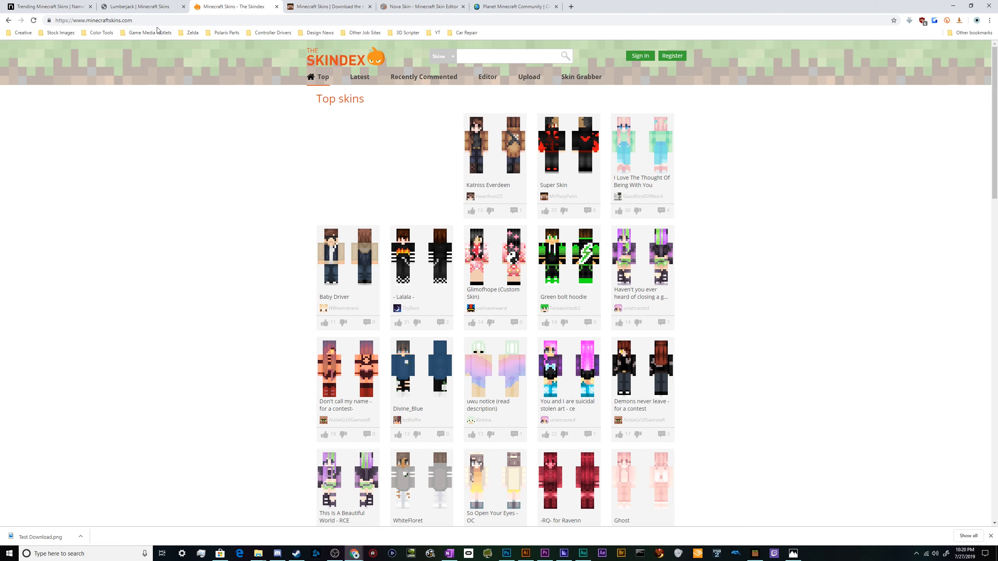
Browse through the open Minecraft skin website tabs.
{"action": "left_click", "coordinate": [139, 7]}
{"action": "left_click", "coordinate": [184, 6]}
{"action": "left_click", "coordinate": [72, 6]}
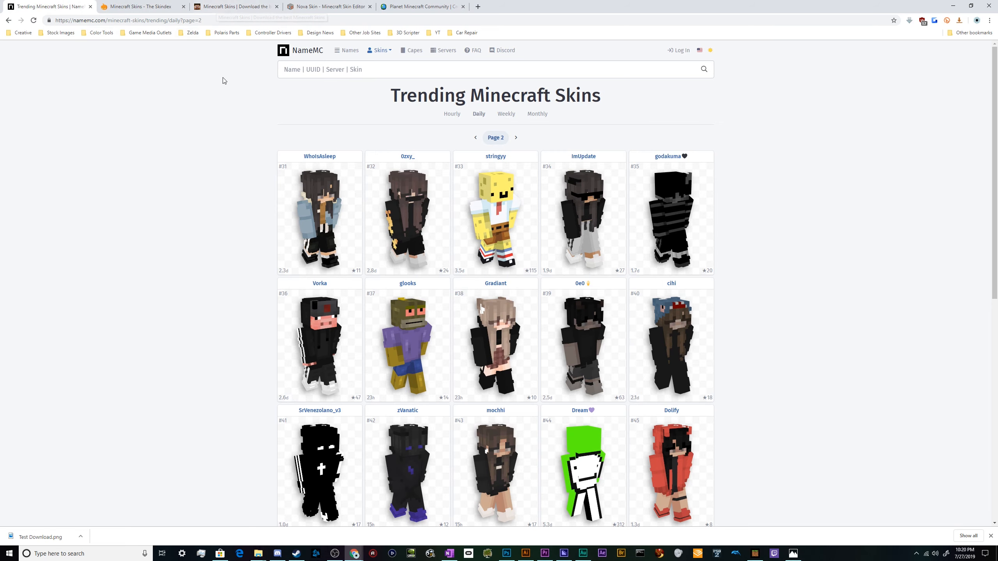
{"action": "left_click", "coordinate": [240, 8]}
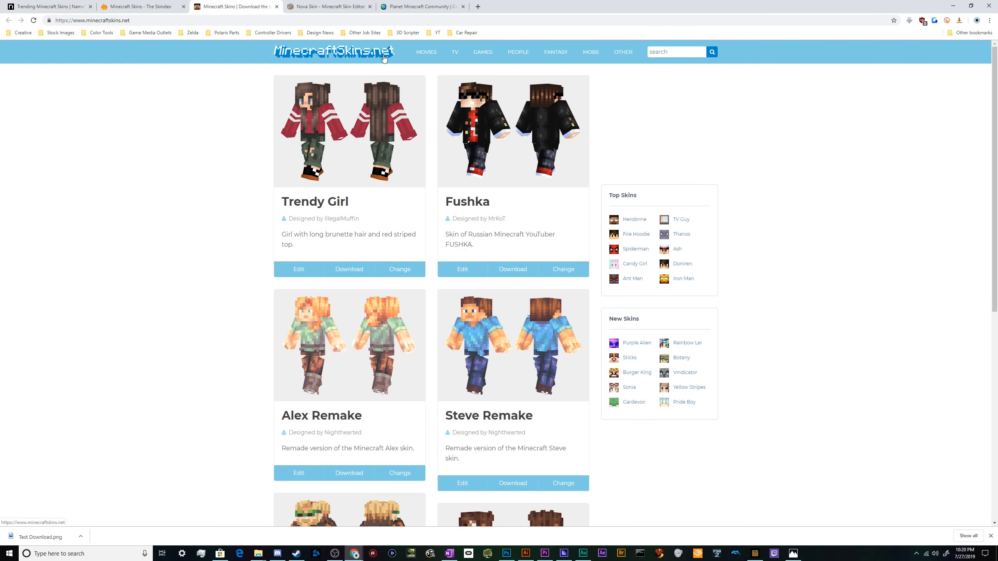
{"action": "left_click", "coordinate": [340, 10]}
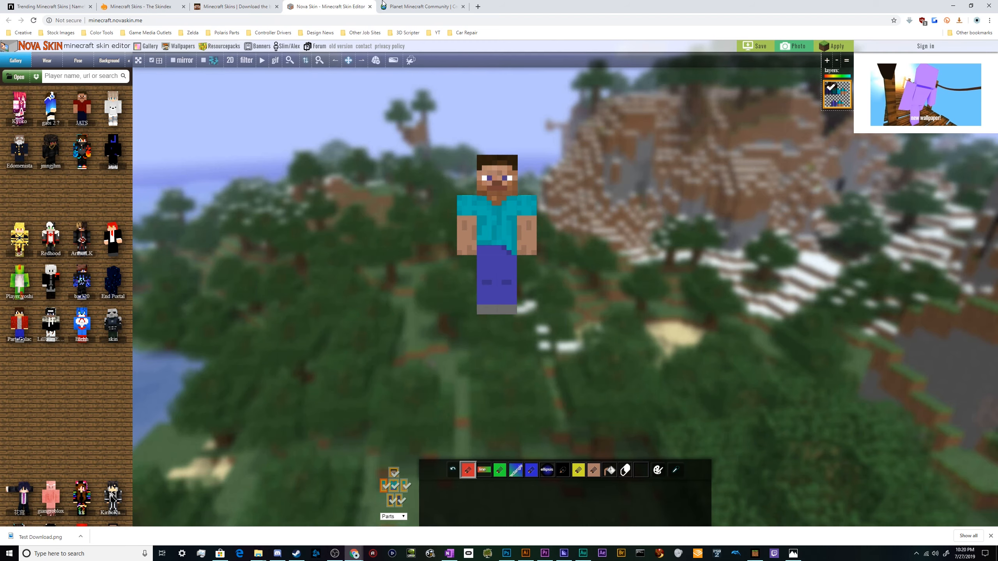
{"action": "left_click", "coordinate": [420, 6]}
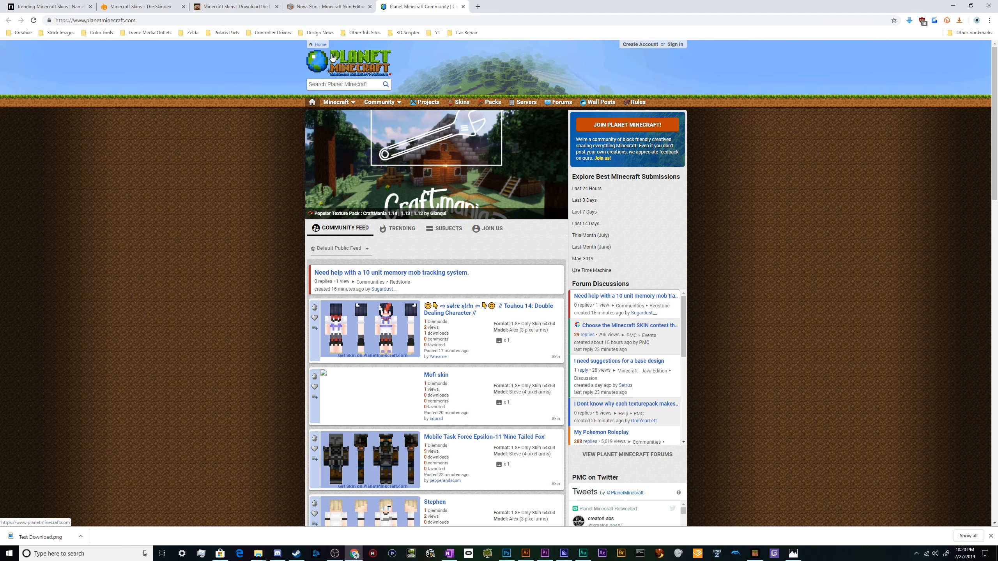
{"action": "left_click", "coordinate": [136, 3]}
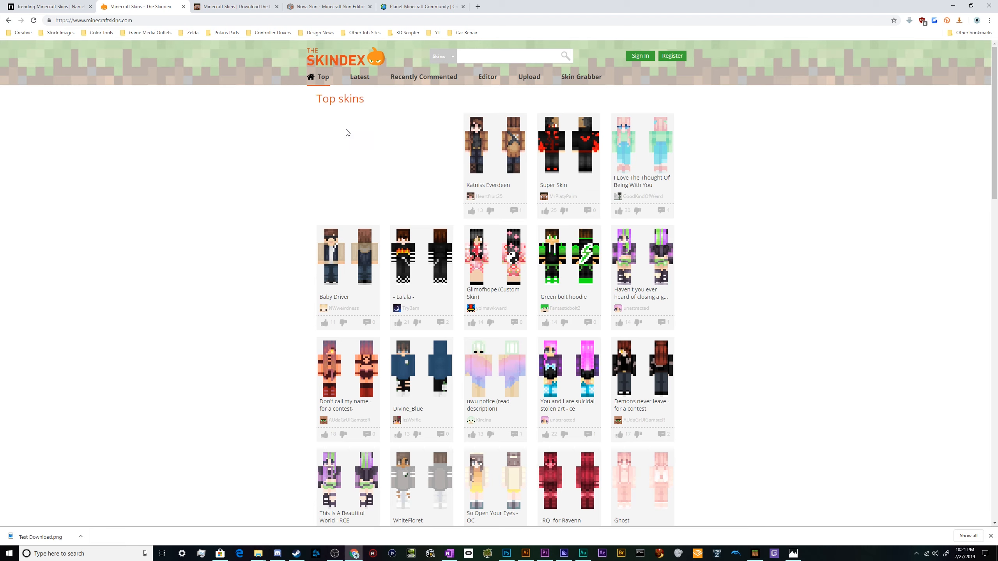
{"action": "left_click", "coordinate": [268, 4]}
{"action": "left_click", "coordinate": [326, 6]}
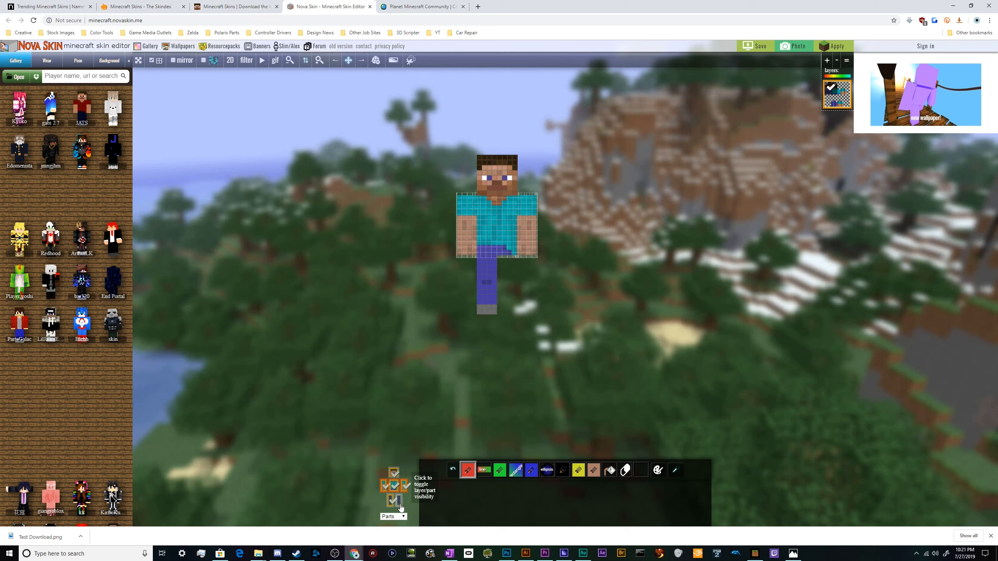
Test the Nova Skin editor by toggling the head's visibility and painting a stroke on the head, then undo the stroke.
{"action": "left_click", "coordinate": [394, 472]}
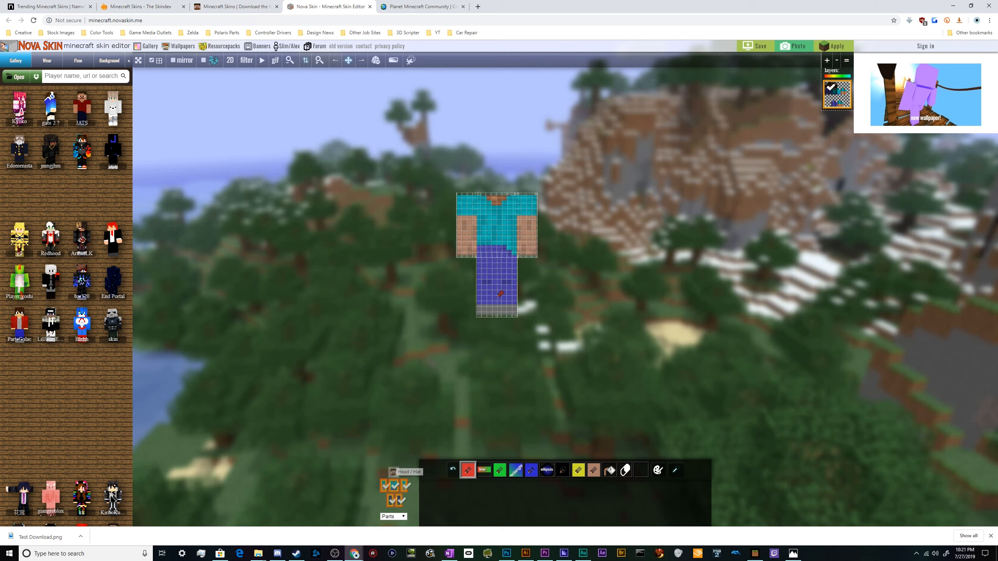
{"action": "left_click", "coordinate": [394, 473]}
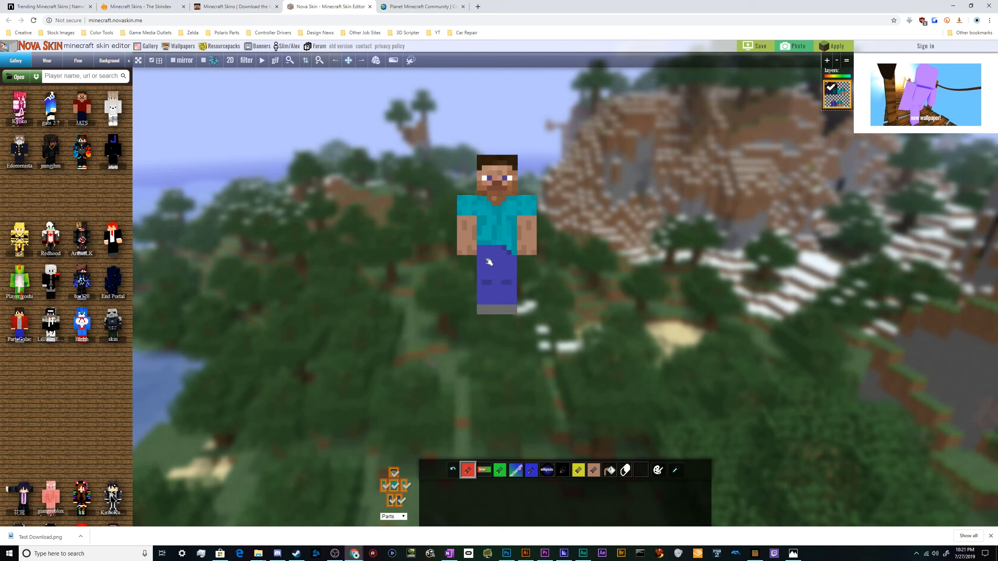
{"action": "mouse_move", "coordinate": [483, 191]}
{"action": "left_mouse_down"}
{"action": "mouse_move", "coordinate": [510, 191]}
{"action": "mouse_move", "coordinate": [518, 157]}
{"action": "mouse_move", "coordinate": [504, 154]}
{"action": "mouse_move", "coordinate": [475, 179]}
{"action": "mouse_move", "coordinate": [476, 193]}
{"action": "left_mouse_up"}
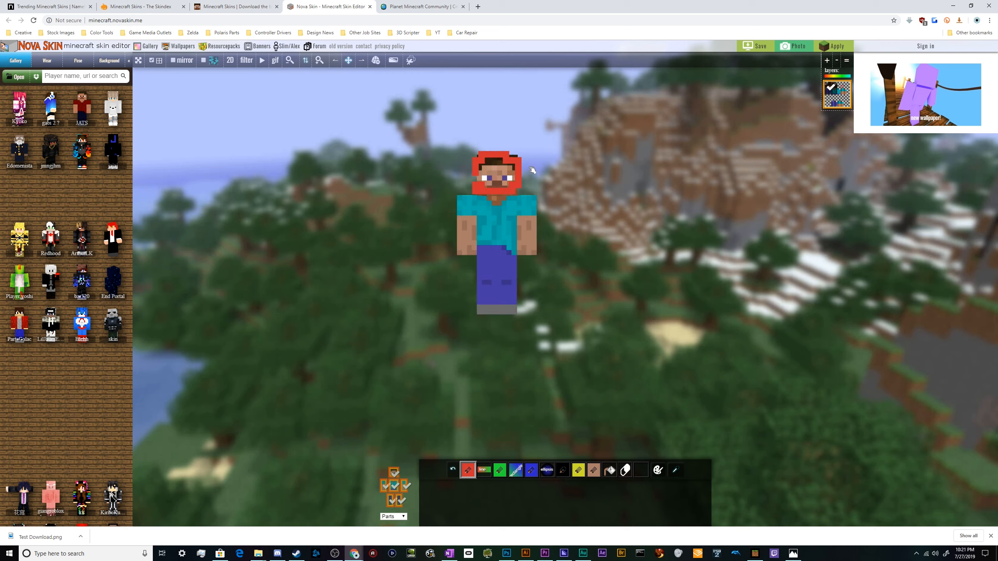
{"action": "key", "text": "ctrl+z"}
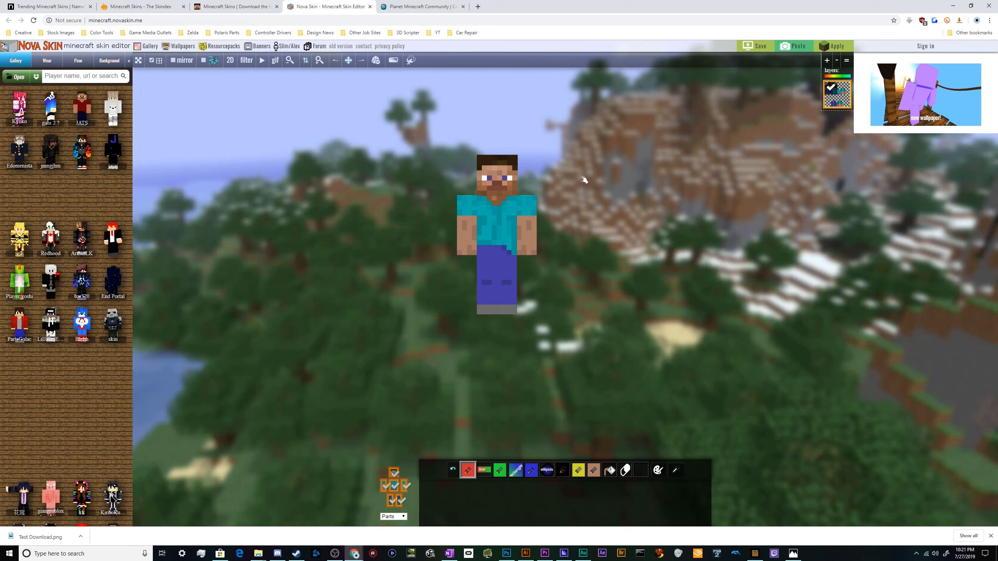
Load a few gallery skins onto the editor's model to preview them.
{"action": "left_click", "coordinate": [107, 332]}
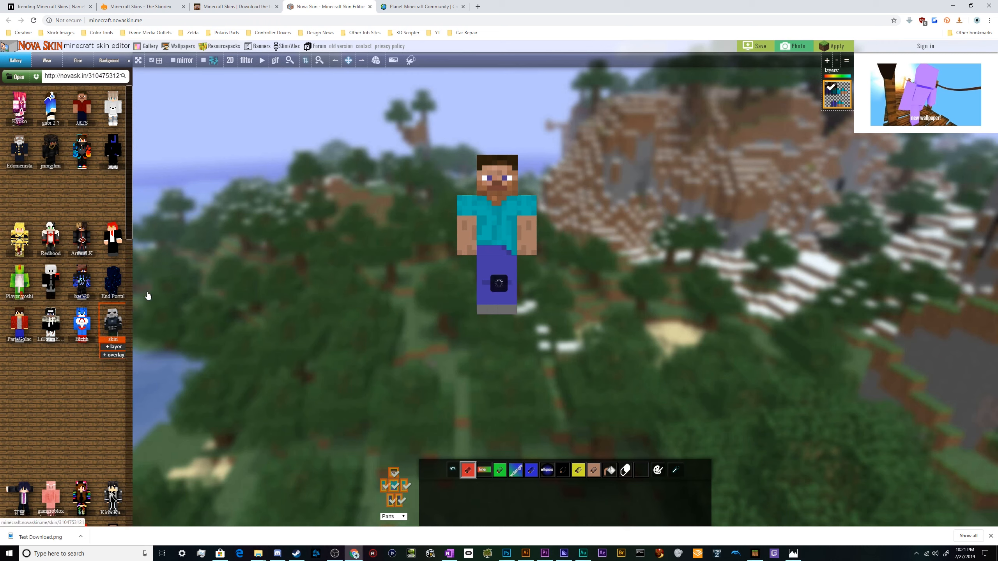
{"action": "left_click", "coordinate": [114, 282]}
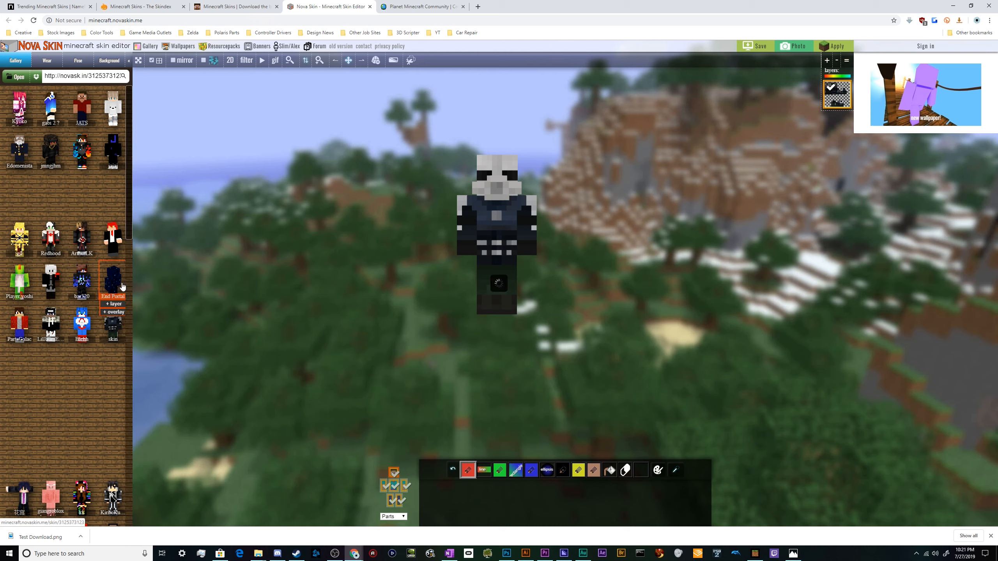
{"action": "left_click", "coordinate": [111, 329]}
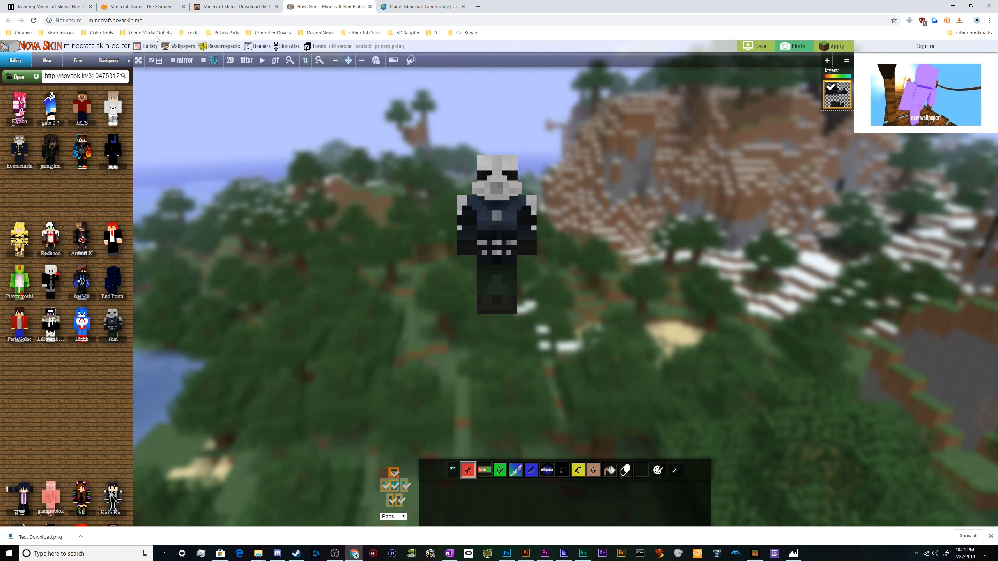
Search The Skindex for lumberjack skins.
{"action": "left_click", "coordinate": [151, 6]}
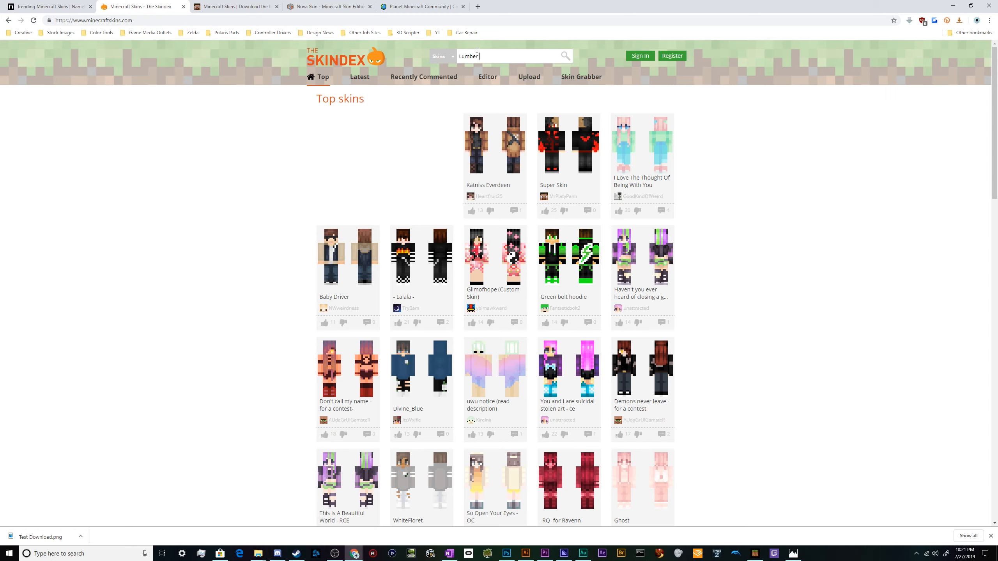
{"action": "type", "text": "k"}
{"action": "key", "text": "Return"}
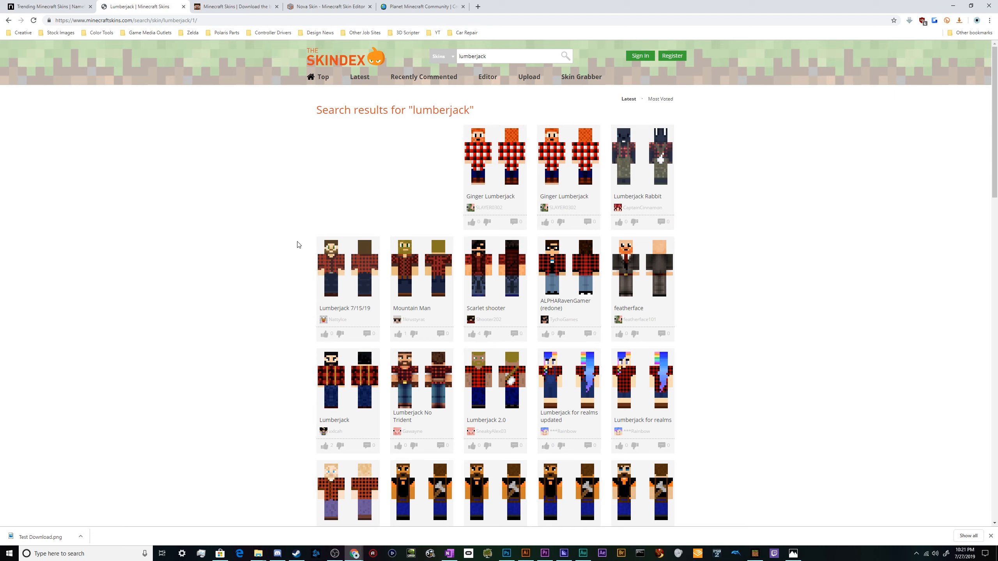
Scroll through the lumberjack search results to compare the skins.
{"action": "scroll", "coordinate": [298, 244], "scroll_direction": "down", "scroll_amount": 5}
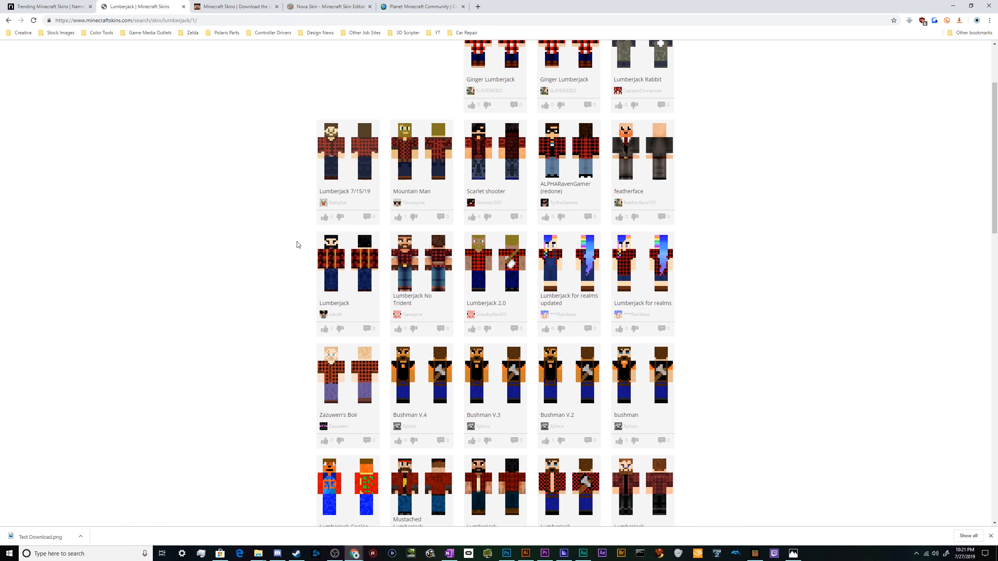
{"action": "scroll", "coordinate": [297, 245], "scroll_direction": "down", "scroll_amount": 5}
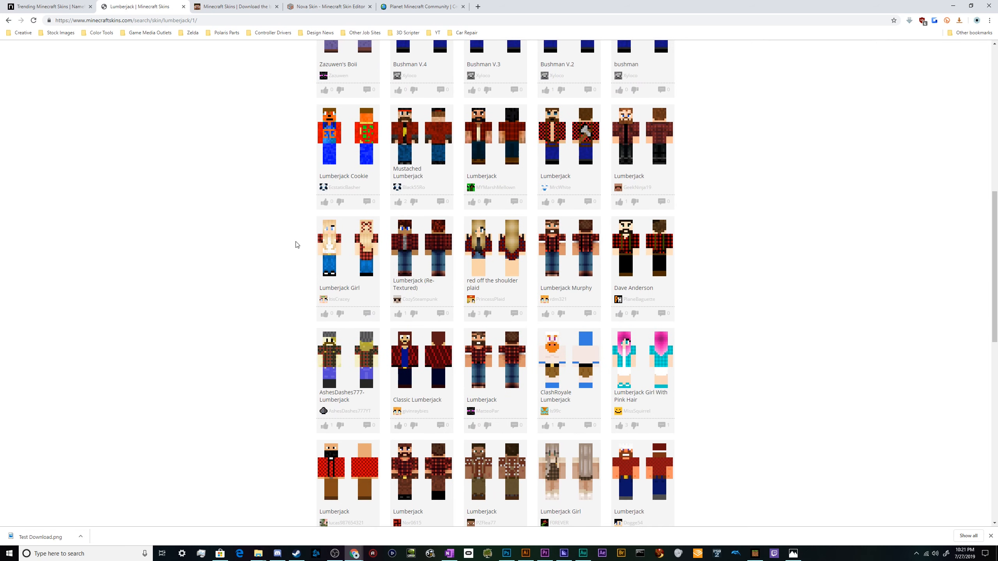
{"action": "scroll", "coordinate": [297, 247], "scroll_direction": "down", "scroll_amount": 3}
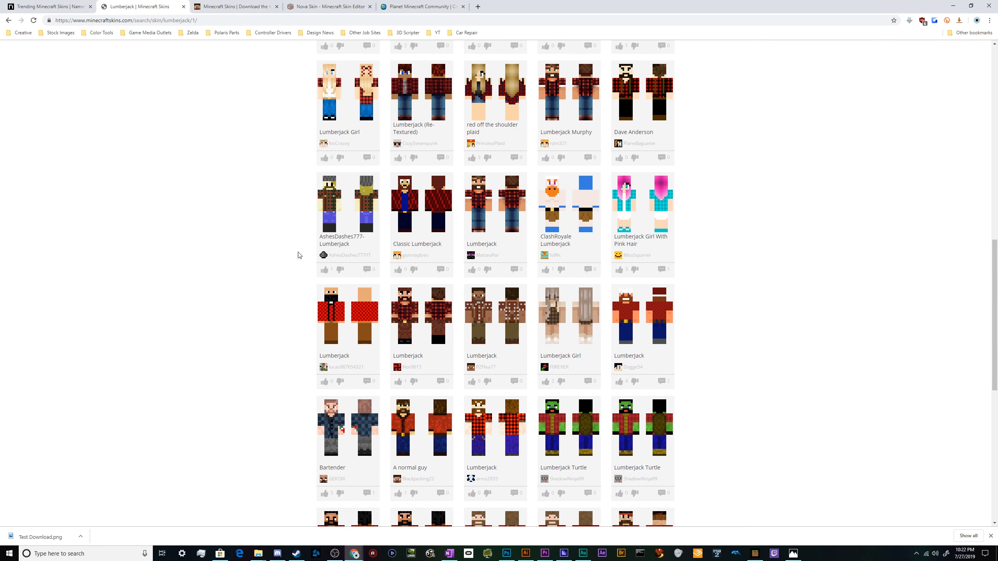
{"action": "scroll", "coordinate": [199, 258], "scroll_direction": "down", "scroll_amount": 5}
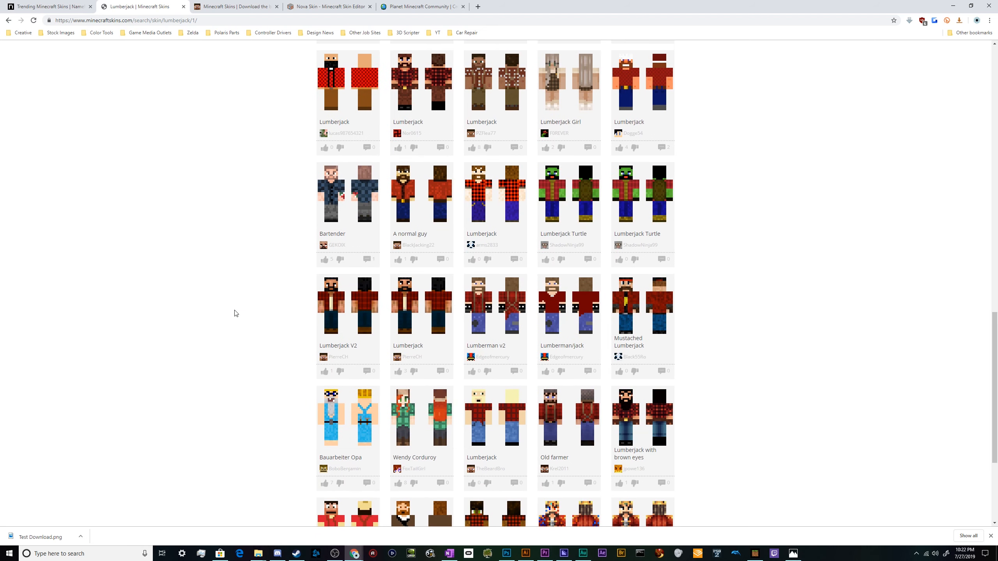
{"action": "scroll", "coordinate": [235, 307], "scroll_direction": "down", "scroll_amount": 4}
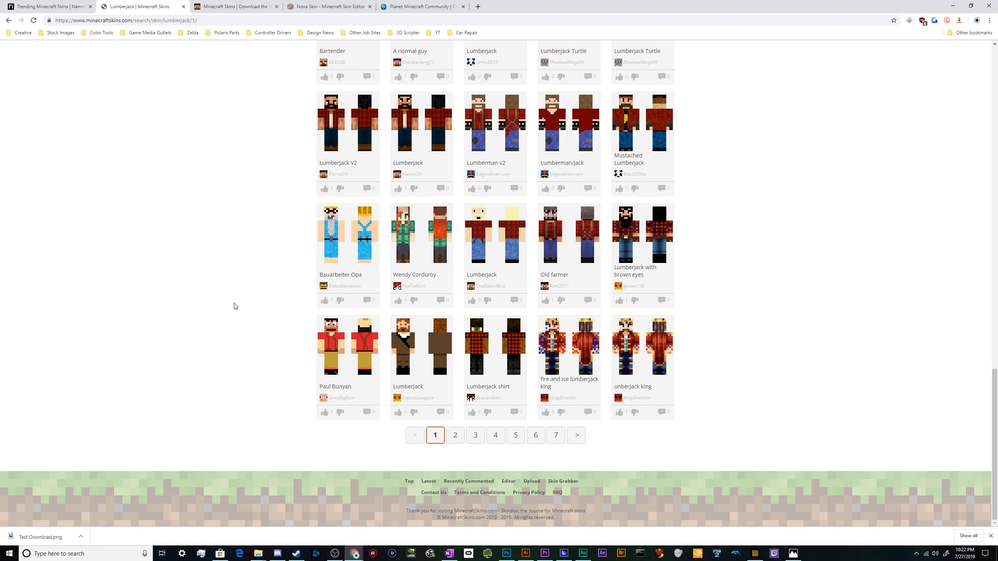
{"action": "scroll", "coordinate": [235, 307], "scroll_direction": "up", "scroll_amount": 7}
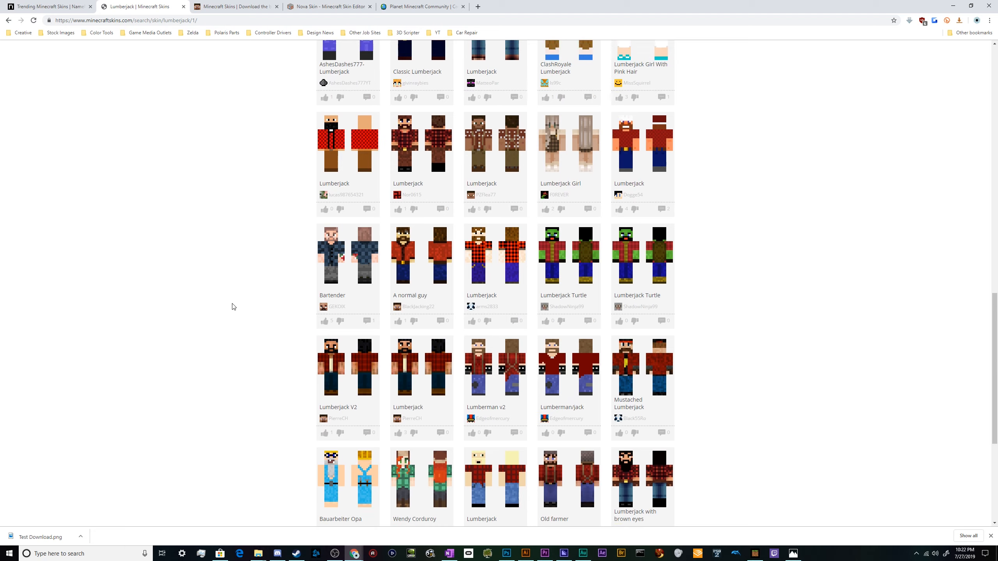
{"action": "scroll", "coordinate": [232, 315], "scroll_direction": "up", "scroll_amount": 2}
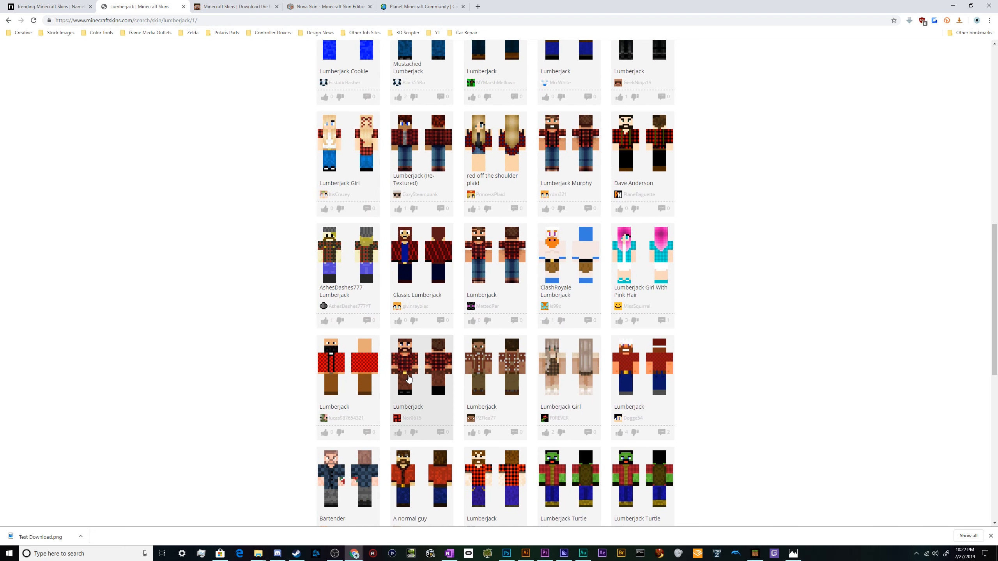
{"action": "scroll", "coordinate": [270, 356], "scroll_direction": "up", "scroll_amount": 3}
{"action": "scroll", "coordinate": [264, 350], "scroll_direction": "up", "scroll_amount": 3}
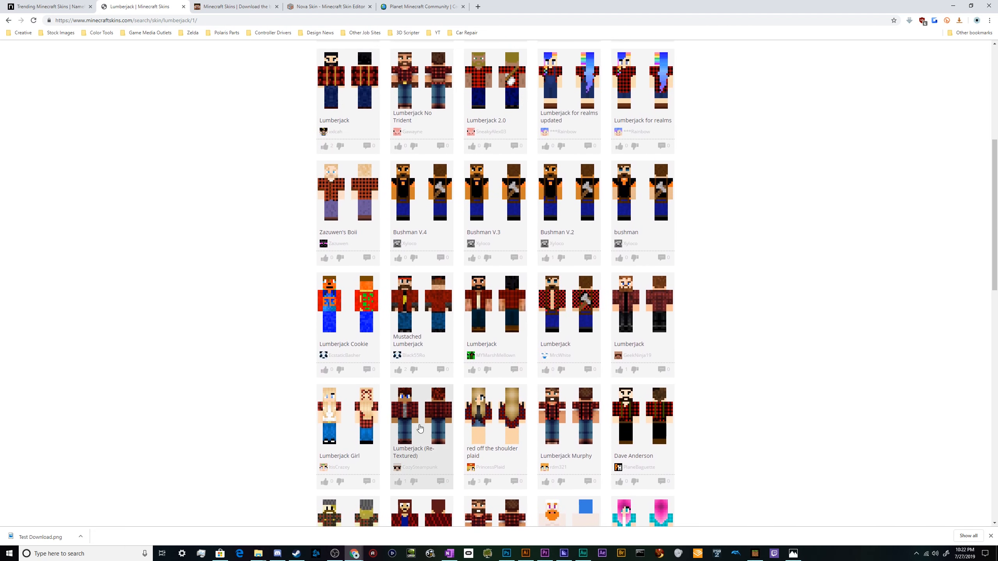
{"action": "scroll", "coordinate": [259, 323], "scroll_direction": "up", "scroll_amount": 3}
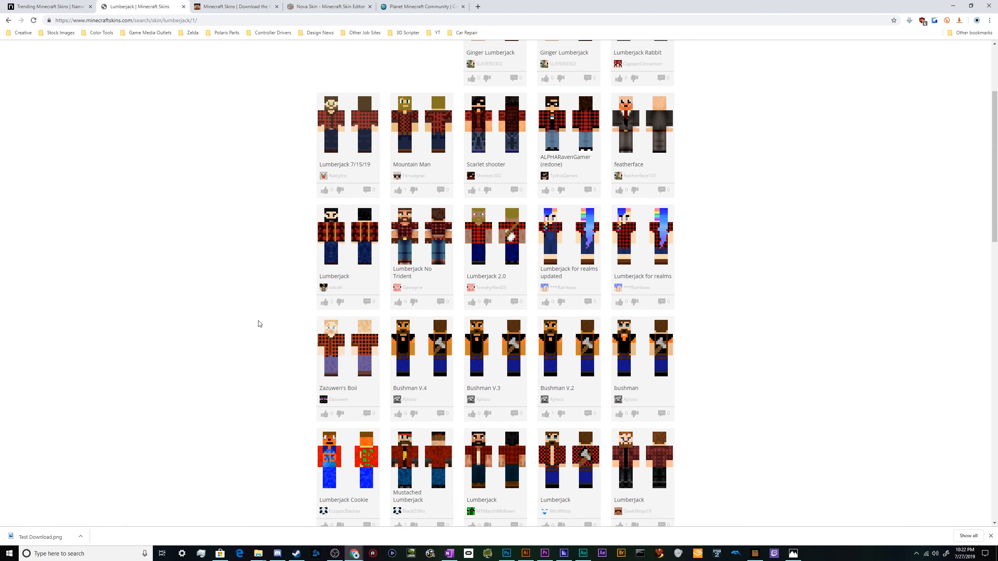
{"action": "scroll", "coordinate": [259, 324], "scroll_direction": "up", "scroll_amount": 3}
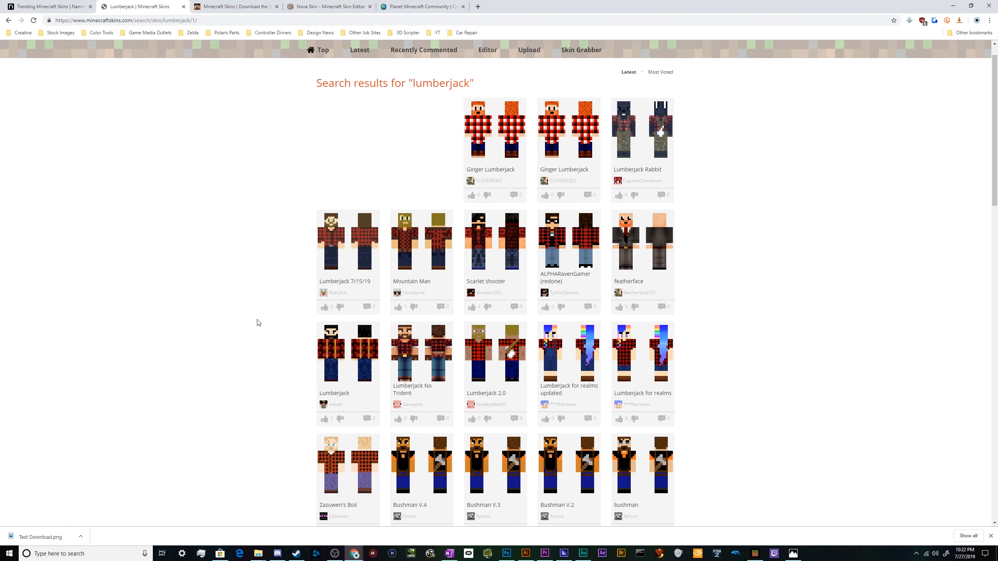
{"action": "scroll", "coordinate": [259, 326], "scroll_direction": "down", "scroll_amount": 5}
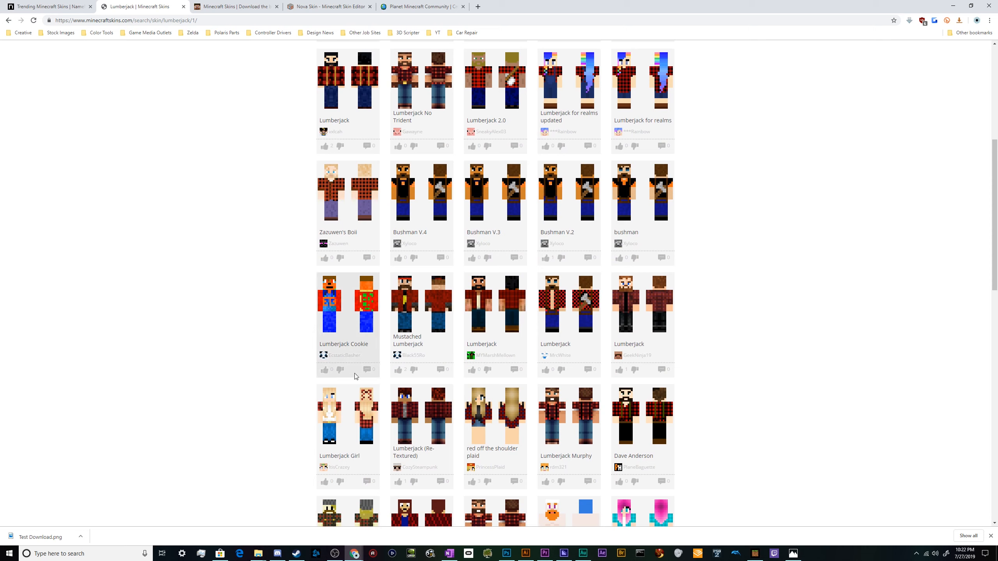
Open the Lumberjack (Re-Textured) skin and download it, saving the file as new lumberjack body.
{"action": "left_click", "coordinate": [434, 412]}
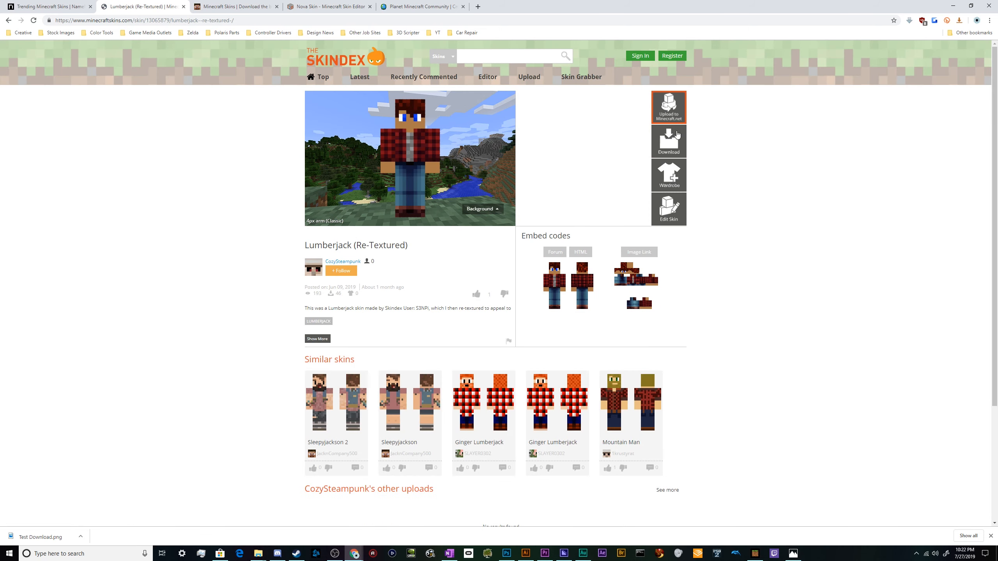
{"action": "left_click", "coordinate": [653, 152]}
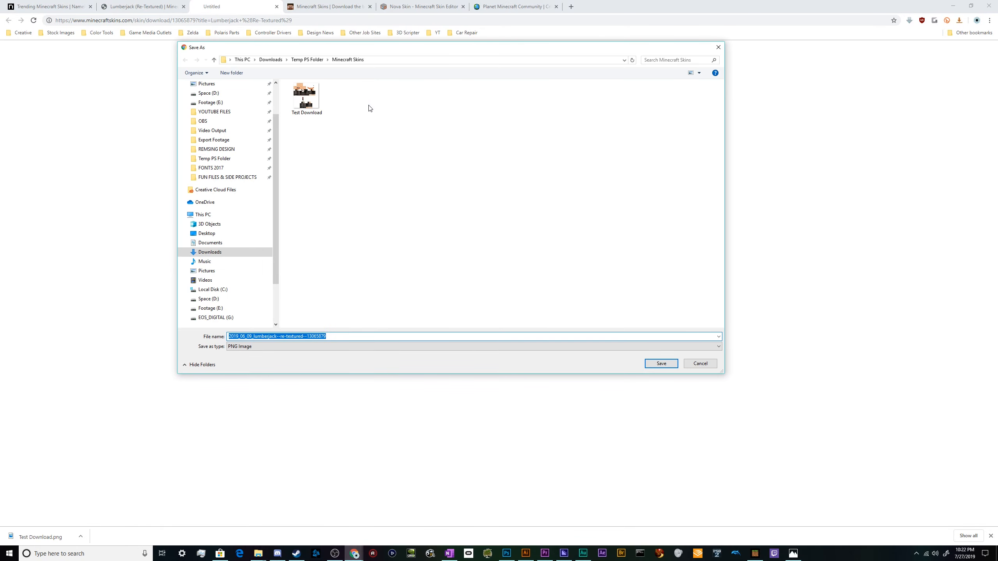
{"action": "type", "text": "new lum"}
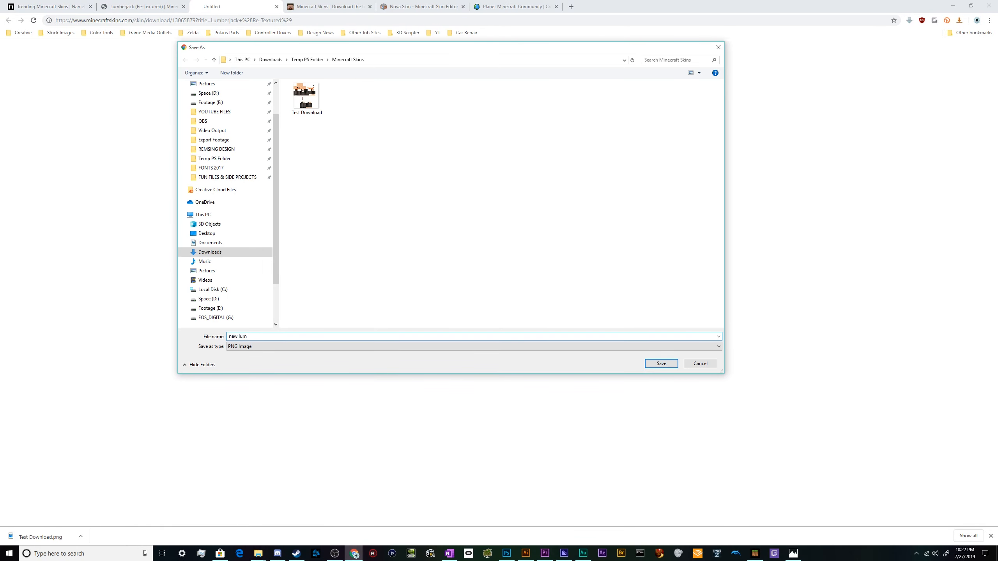
{"action": "type", "text": "dy"}
{"action": "key", "text": "Return"}
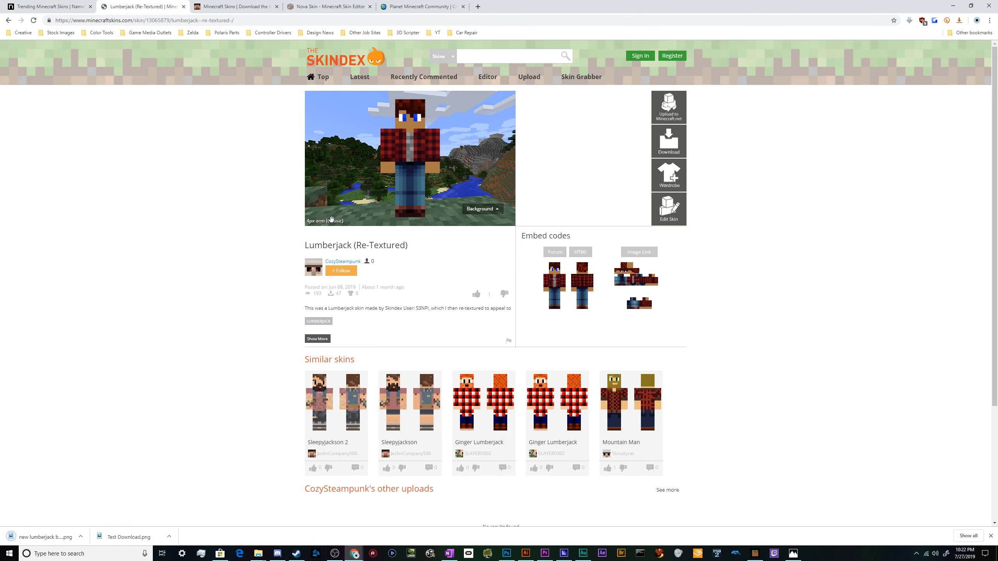
Search The Skindex for yeti skins.
{"action": "left_click", "coordinate": [512, 54]}
{"action": "key", "text": "Return"}
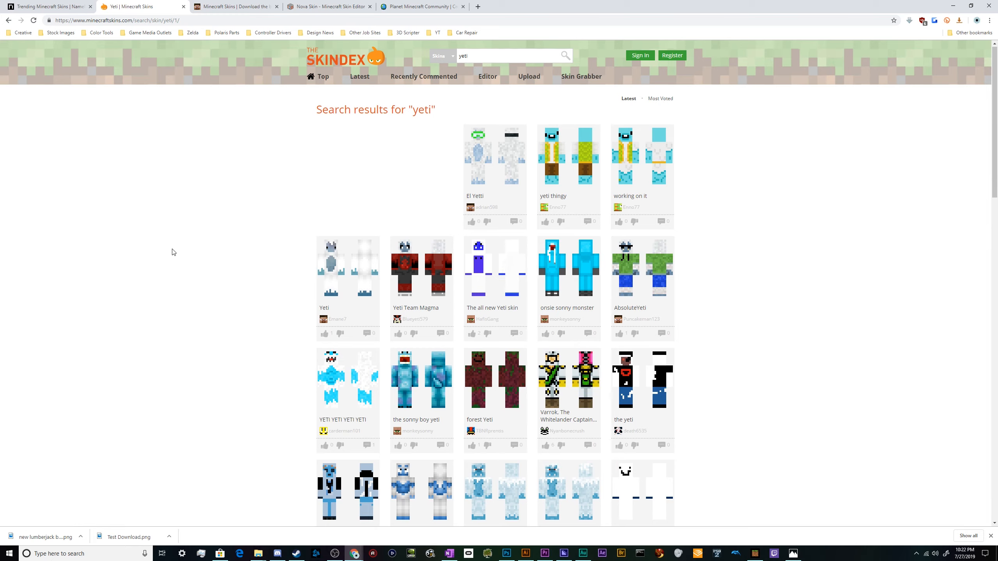
Scroll through the yeti search results and go to the second results page.
{"action": "scroll", "coordinate": [174, 252], "scroll_direction": "down", "scroll_amount": 5}
{"action": "scroll", "coordinate": [173, 251], "scroll_direction": "down", "scroll_amount": 4}
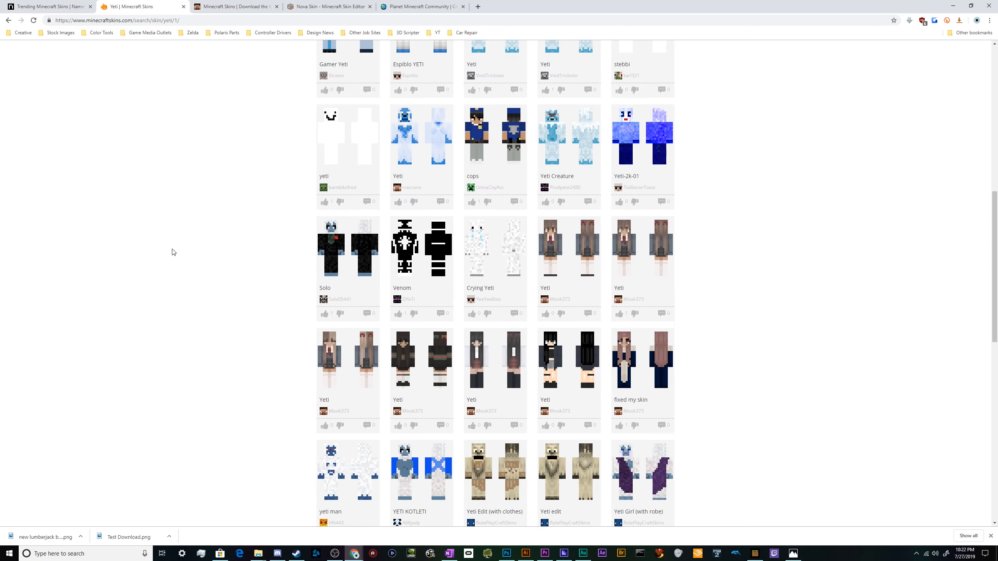
{"action": "scroll", "coordinate": [173, 252], "scroll_direction": "down", "scroll_amount": 4}
{"action": "scroll", "coordinate": [174, 252], "scroll_direction": "down", "scroll_amount": 4}
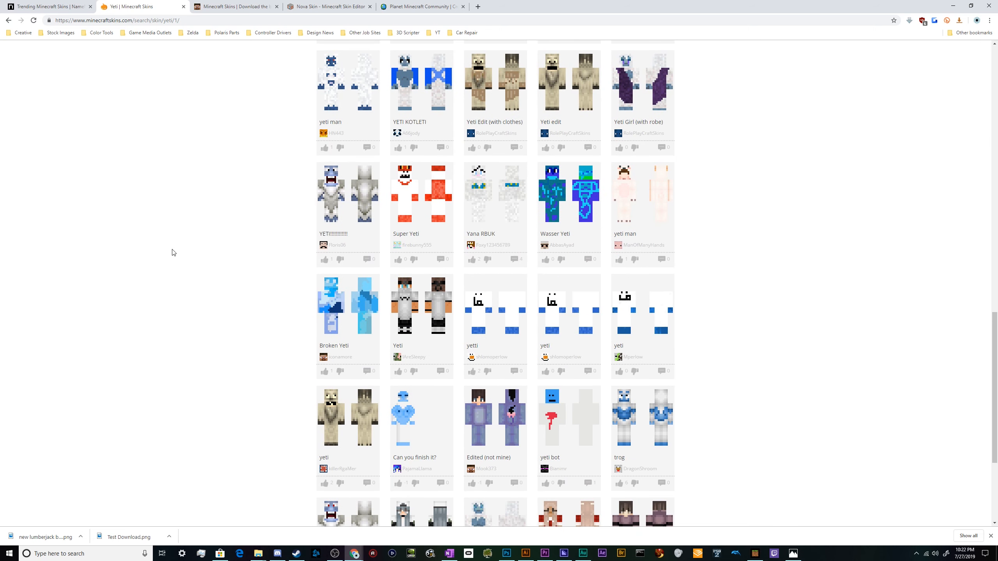
{"action": "scroll", "coordinate": [173, 252], "scroll_direction": "down", "scroll_amount": 4}
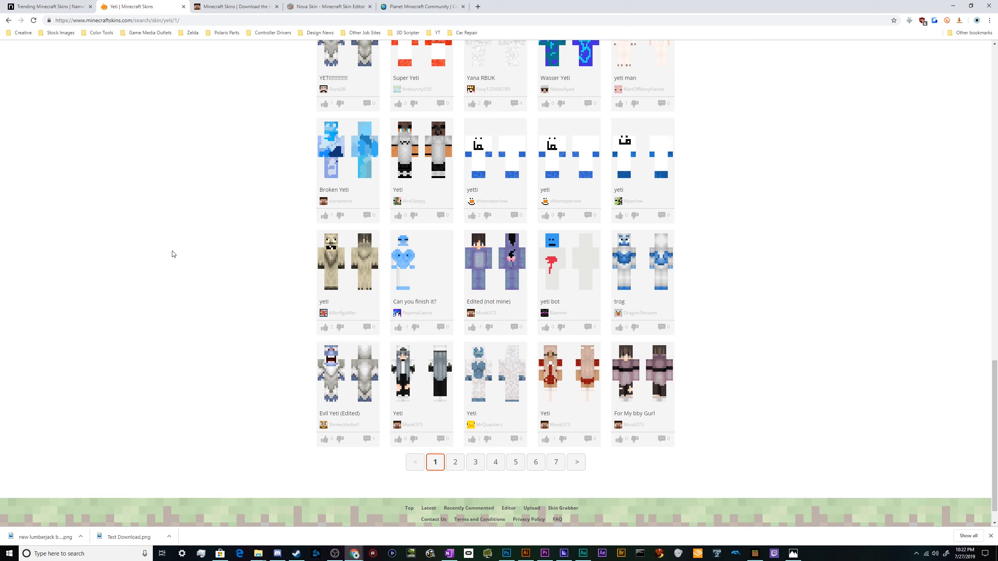
{"action": "left_click", "coordinate": [456, 462]}
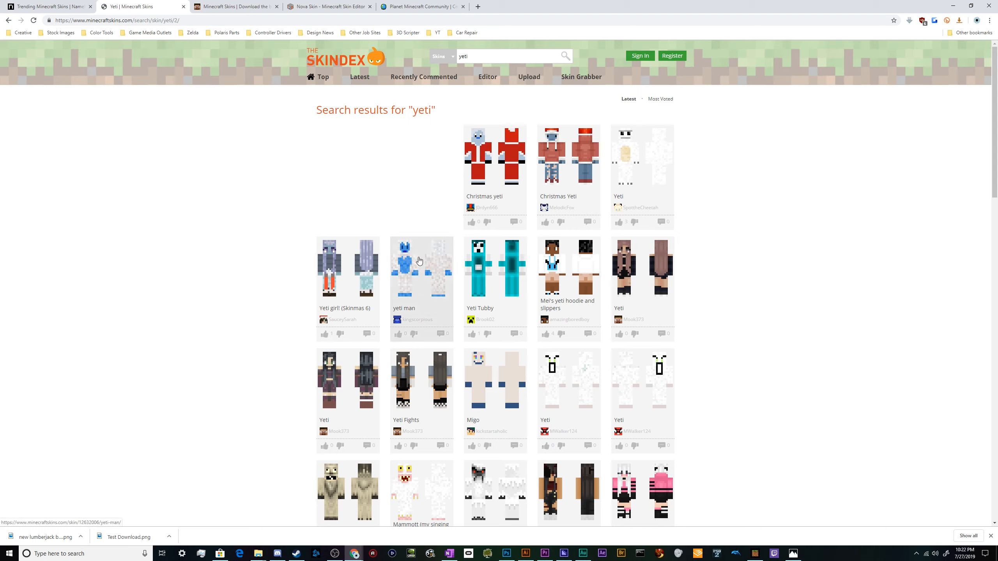
Open the yeti man skin in a new tab and download it with its default file name.
{"action": "middle_click", "coordinate": [416, 273]}
{"action": "key", "text": "ctrl+Tab"}
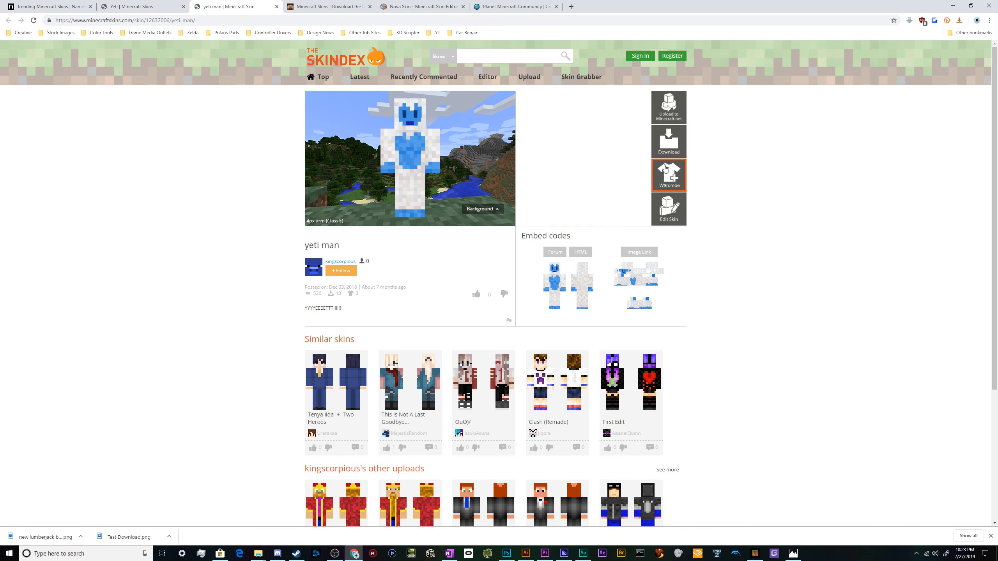
{"action": "left_click", "coordinate": [669, 141]}
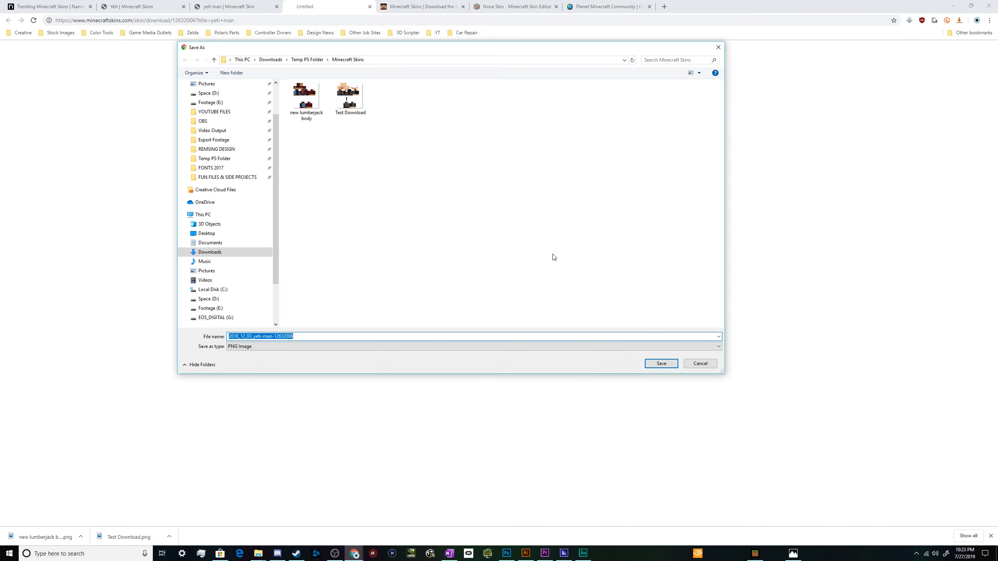
{"action": "left_click", "coordinate": [660, 364]}
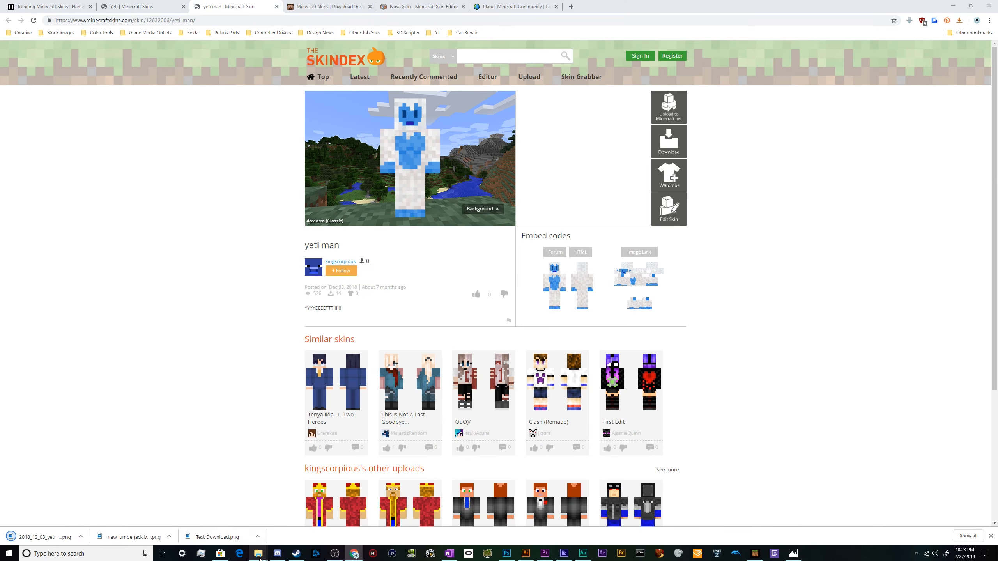
Open the downloaded yeti man skin from its folder in Adobe Photoshop CC 2019.
{"action": "mouse_move", "coordinate": [257, 553]}
{"action": "left_click", "coordinate": [216, 515]}
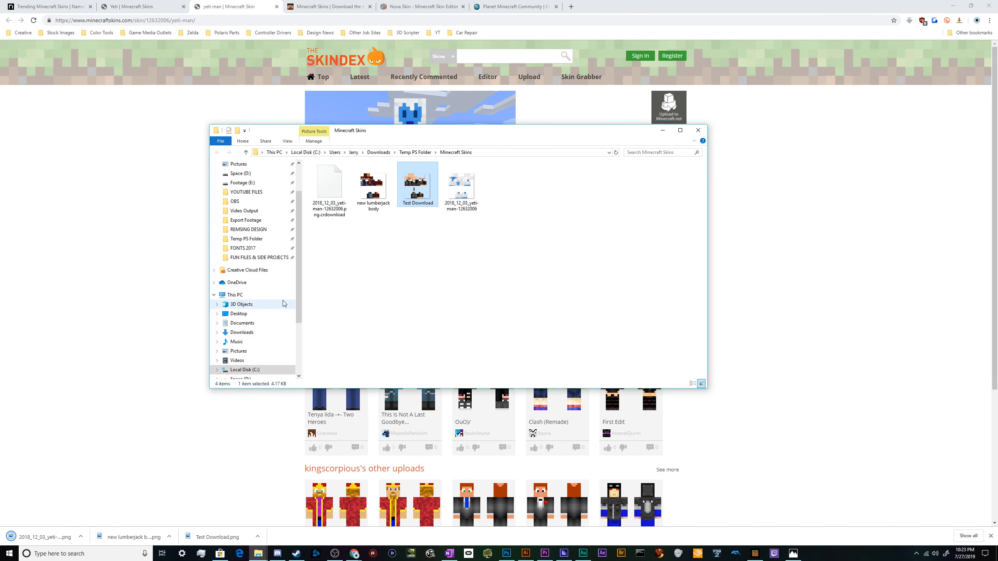
{"action": "left_click", "coordinate": [468, 200]}
{"action": "right_click", "coordinate": [465, 183]}
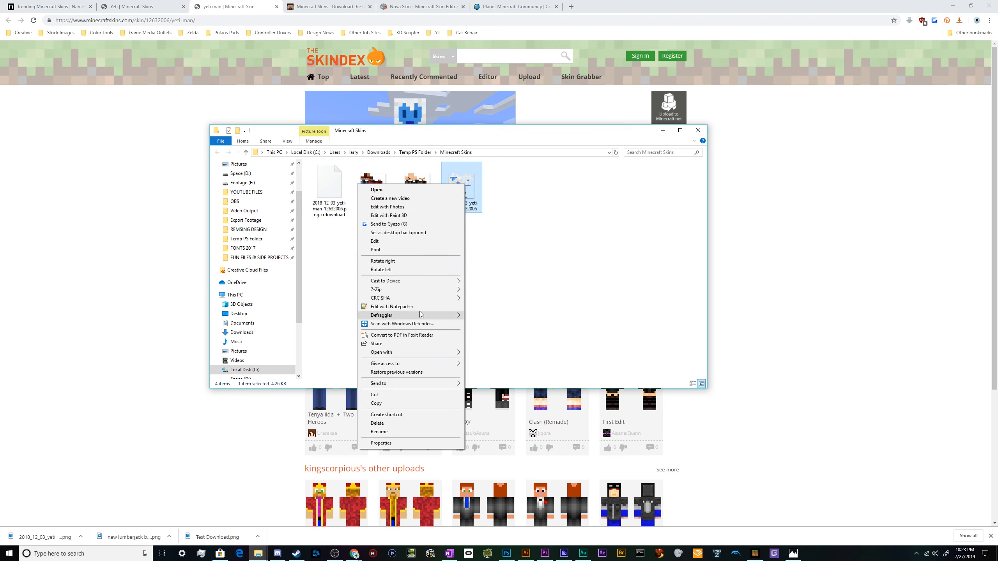
{"action": "mouse_move", "coordinate": [458, 358]}
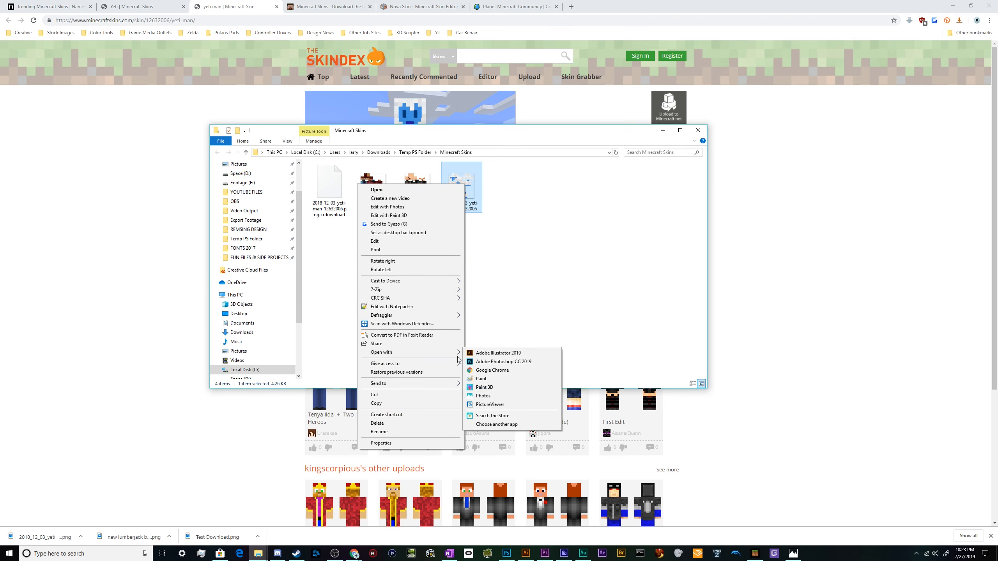
{"action": "left_click", "coordinate": [498, 361]}
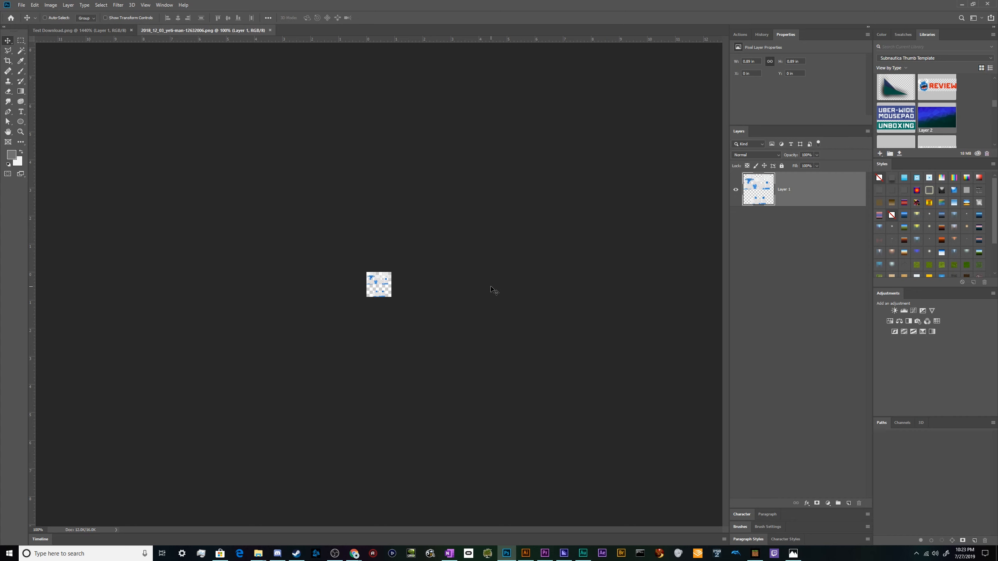
Zoom in on the yeti skin and compare it with the Test Download skin document.
{"action": "scroll", "coordinate": [340, 299], "scroll_direction": "up", "scroll_amount": 10}
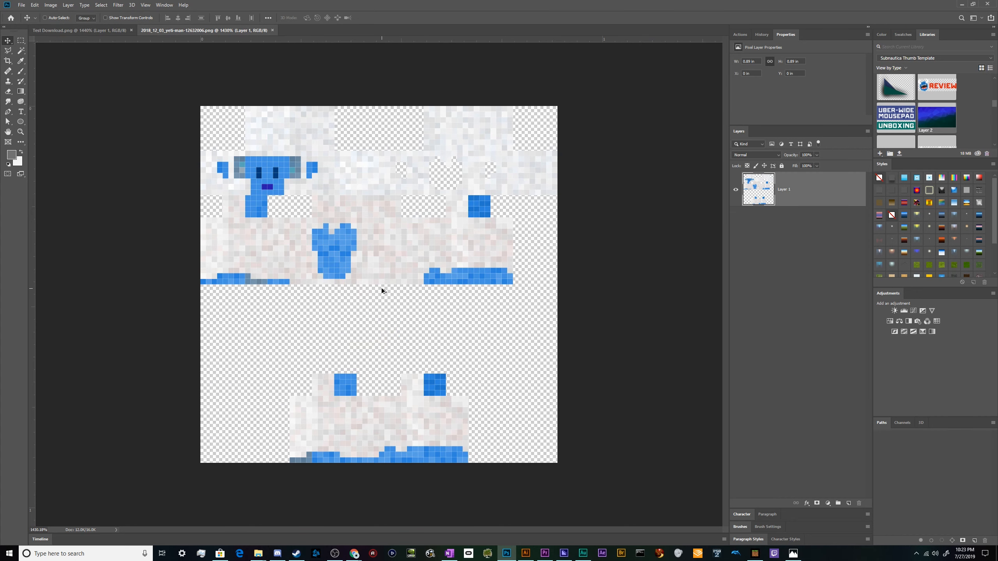
{"action": "scroll", "coordinate": [383, 291], "scroll_direction": "up", "scroll_amount": 1}
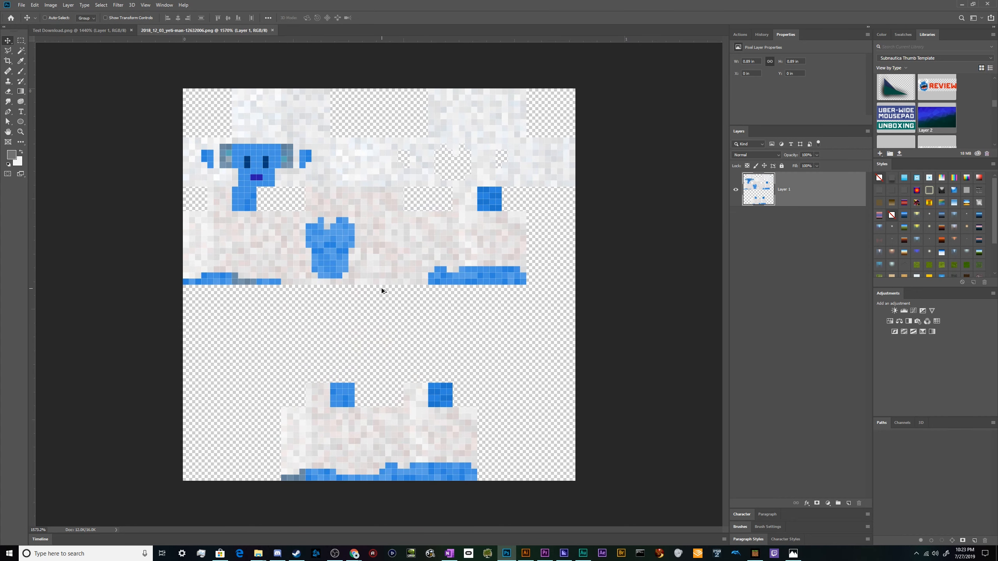
{"action": "scroll", "coordinate": [383, 291], "scroll_direction": "up", "scroll_amount": 2}
{"action": "scroll", "coordinate": [383, 291], "scroll_direction": "down", "scroll_amount": 1}
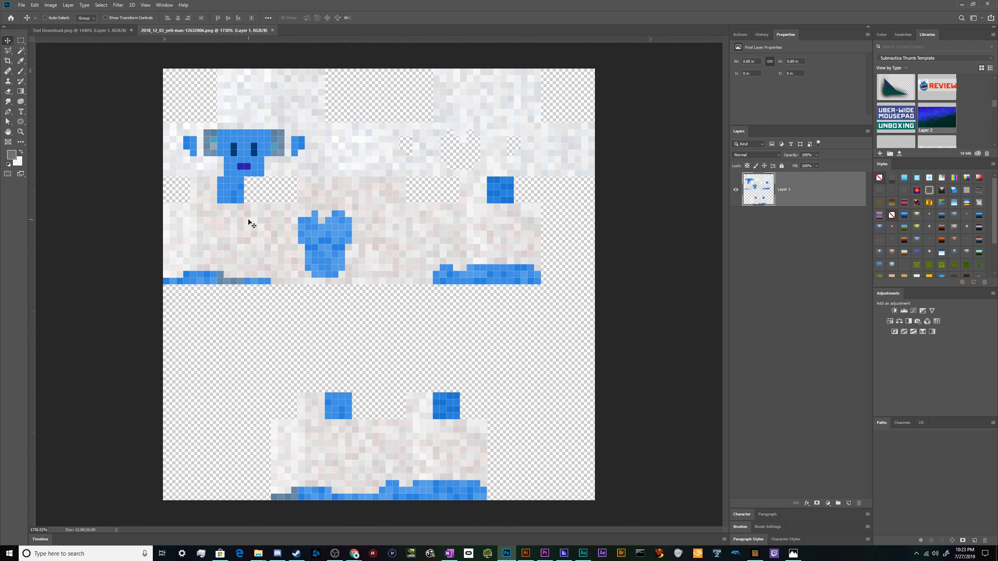
{"action": "scroll", "coordinate": [241, 196], "scroll_direction": "down", "scroll_amount": 1}
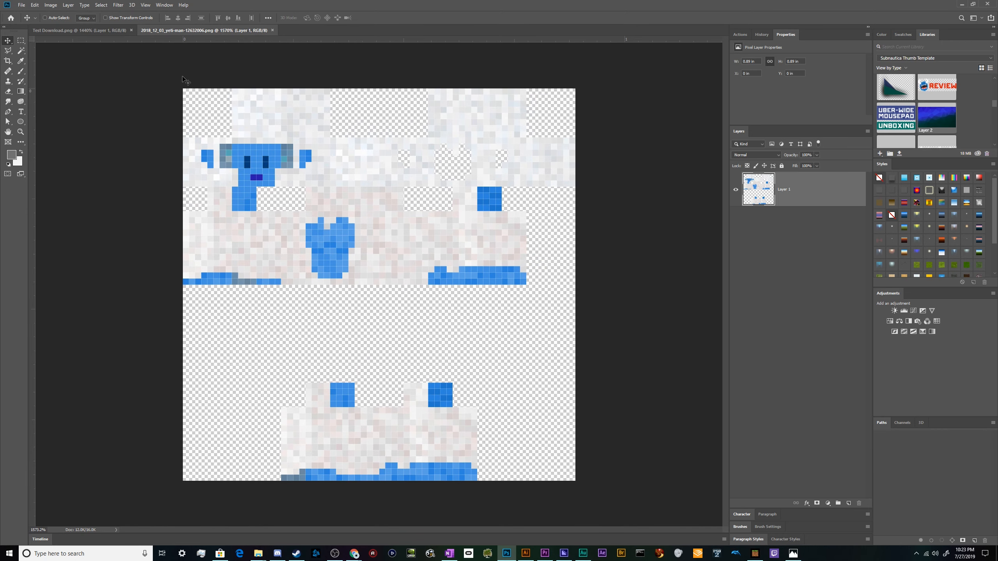
{"action": "left_click", "coordinate": [113, 30]}
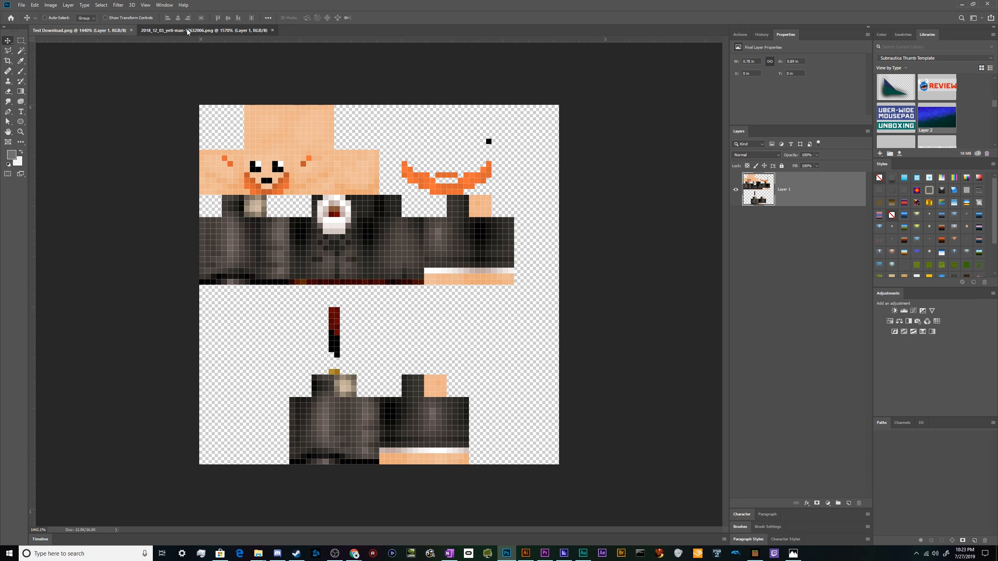
{"action": "left_click", "coordinate": [201, 30]}
{"action": "left_click", "coordinate": [117, 30]}
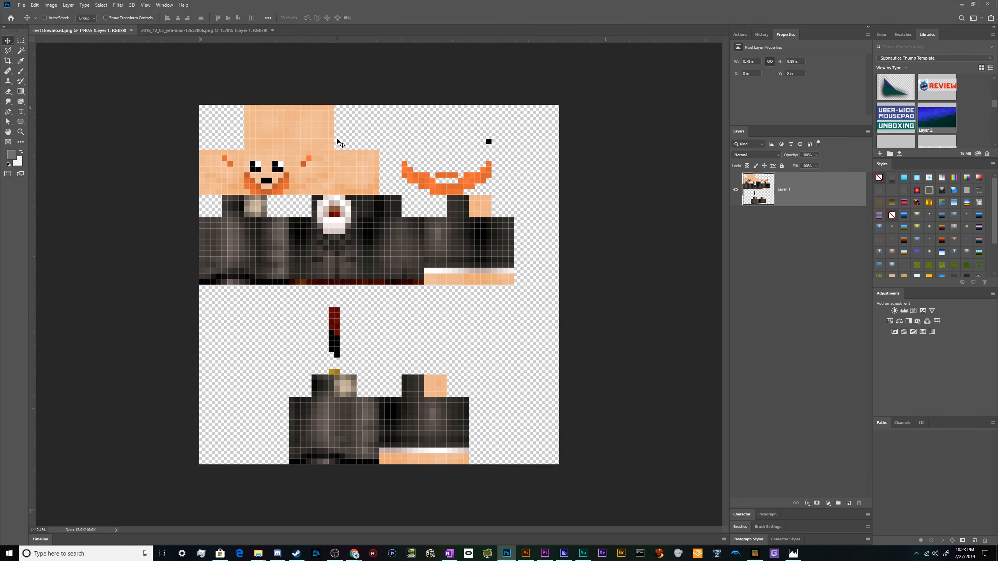
Copy the head section of the Test Download skin and paste it onto the head area of the yeti skin.
{"action": "key", "text": "m"}
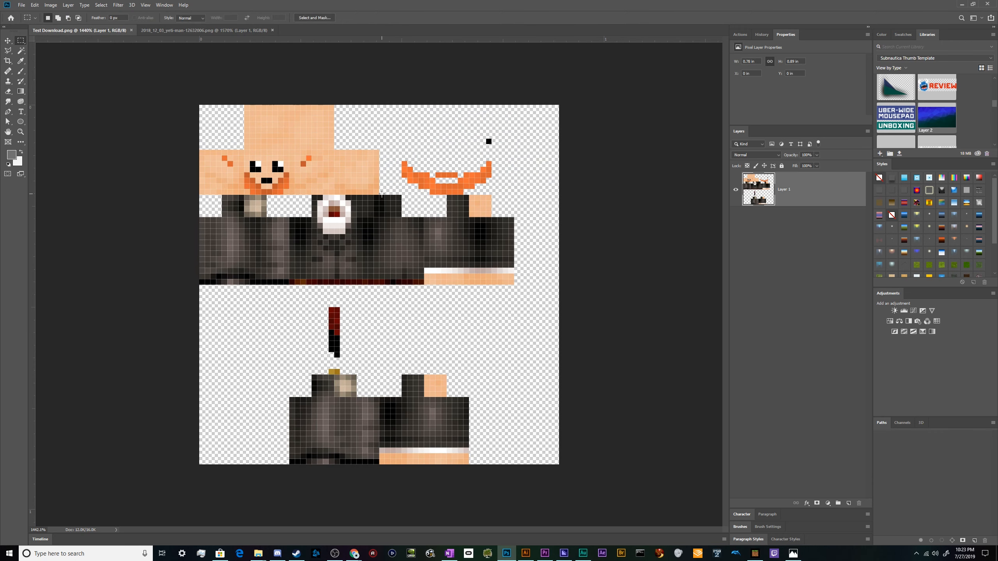
{"action": "left_click_drag", "start_coordinate": [382, 194], "coordinate": [172, 44]}
{"action": "left_click", "coordinate": [177, 30]}
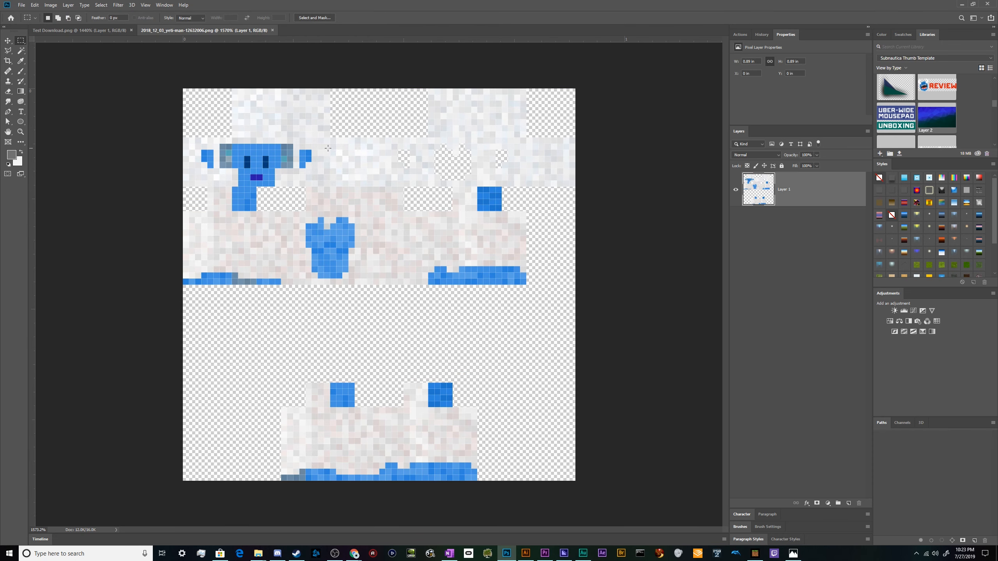
{"action": "left_click", "coordinate": [74, 30]}
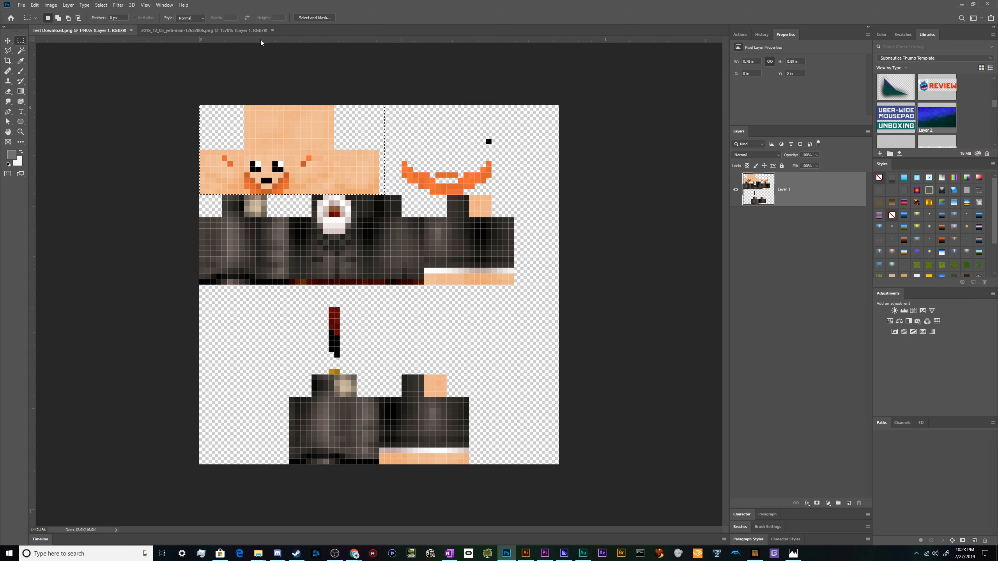
{"action": "left_click", "coordinate": [204, 31]}
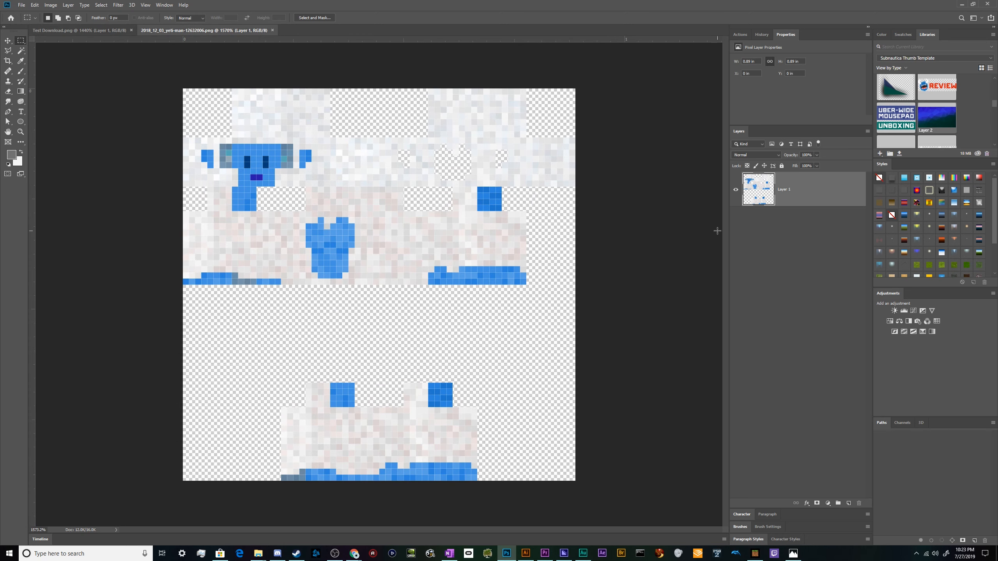
{"action": "key", "text": "ctrl+v"}
{"action": "key", "text": "v"}
{"action": "left_click_drag", "start_coordinate": [387, 305], "coordinate": [287, 155]}
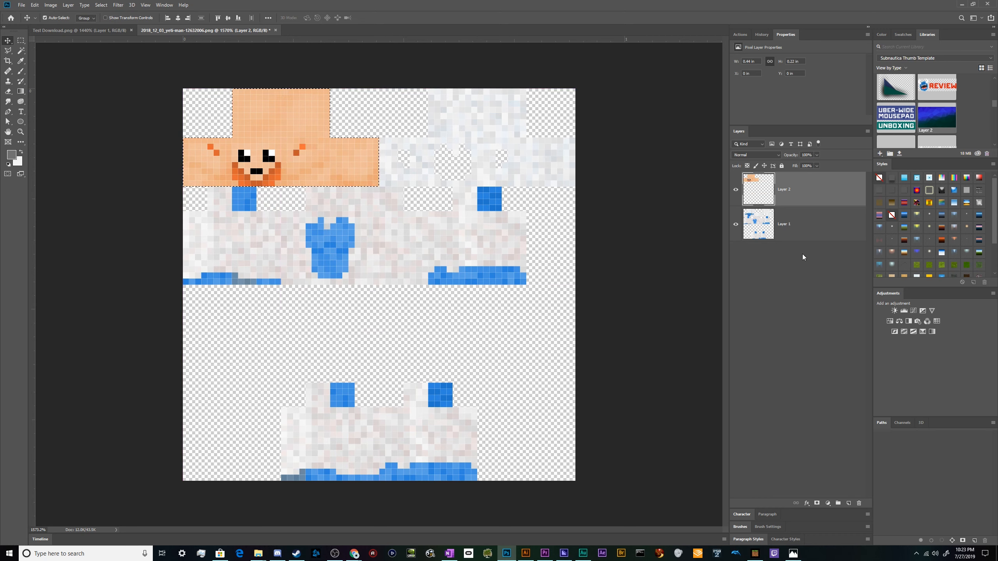
Add a layer mask to the pasted head layer and toggle its visibility to compare with the yeti head.
{"action": "left_click", "coordinate": [760, 198], "text": "ctrl"}
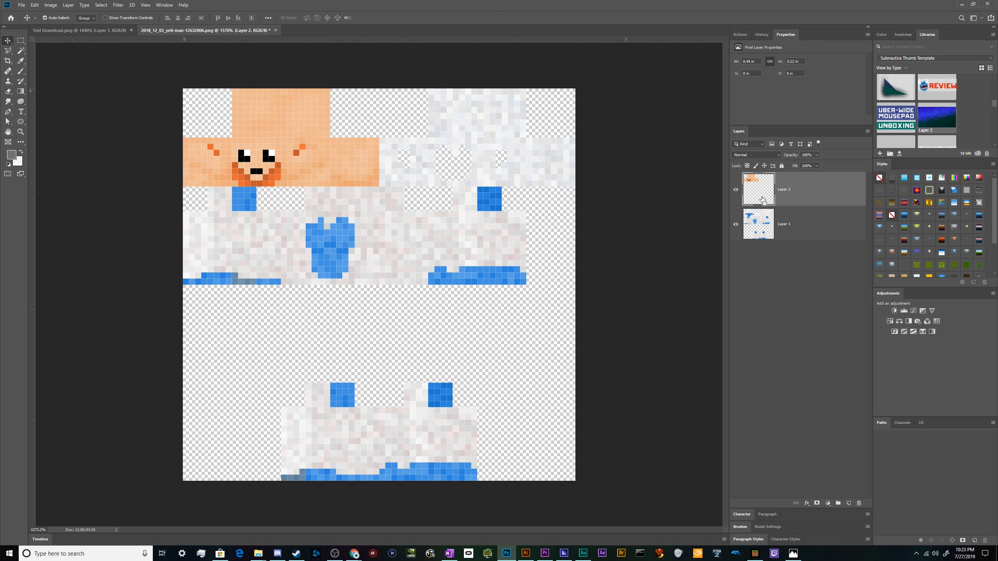
{"action": "left_click", "coordinate": [817, 503]}
{"action": "left_click", "coordinate": [736, 190]}
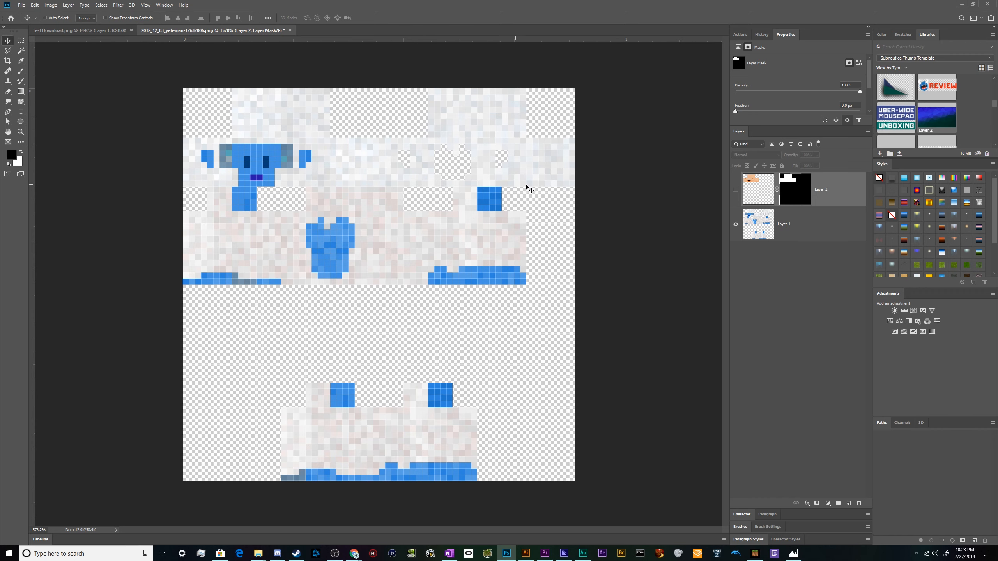
{"action": "left_click", "coordinate": [89, 30]}
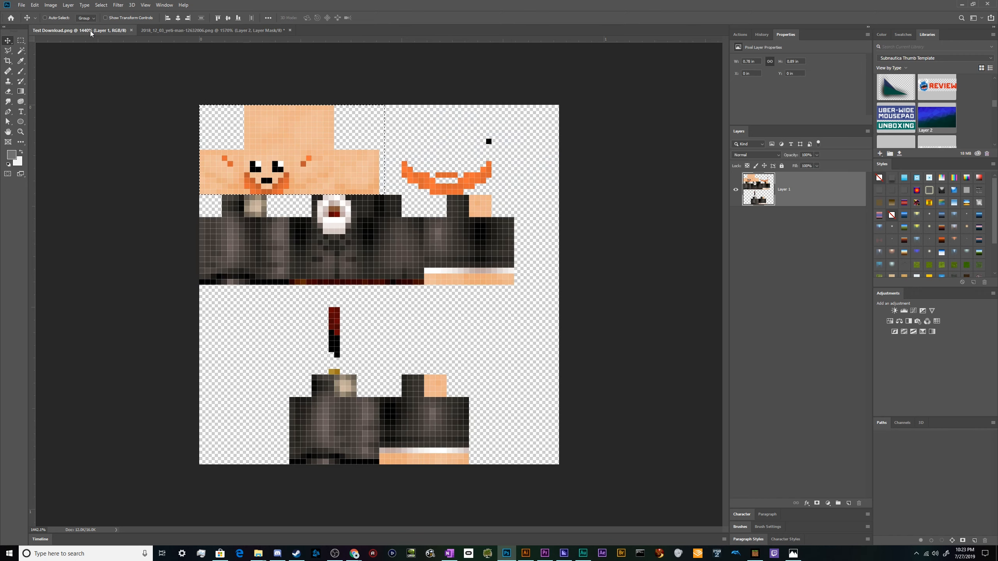
{"action": "left_click", "coordinate": [179, 30]}
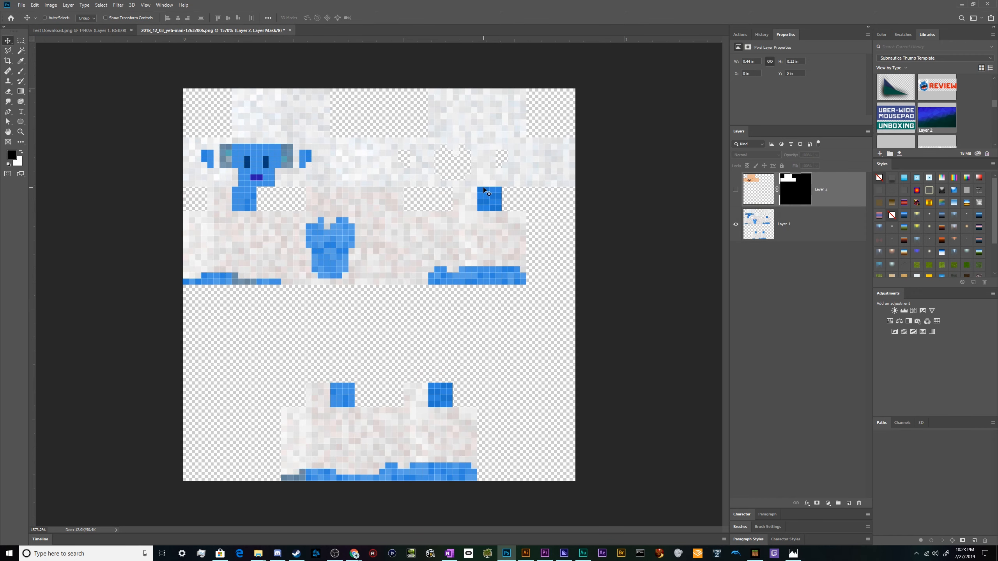
{"action": "left_click", "coordinate": [736, 191]}
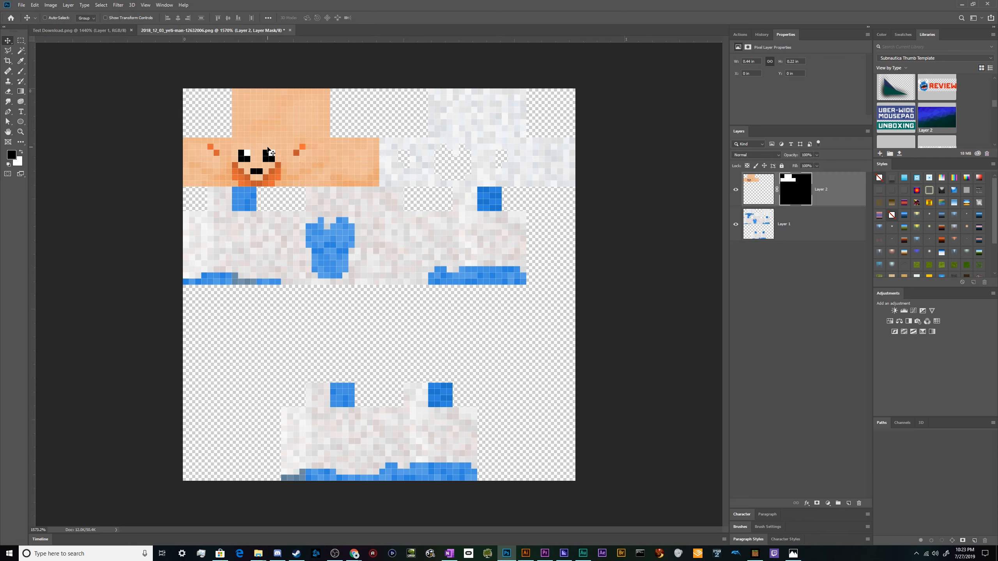
Marquee-select the head strip across the top of the yeti skin's base layer.
{"action": "key", "text": "m"}
{"action": "left_click_drag", "start_coordinate": [182, 187], "coordinate": [639, 62]}
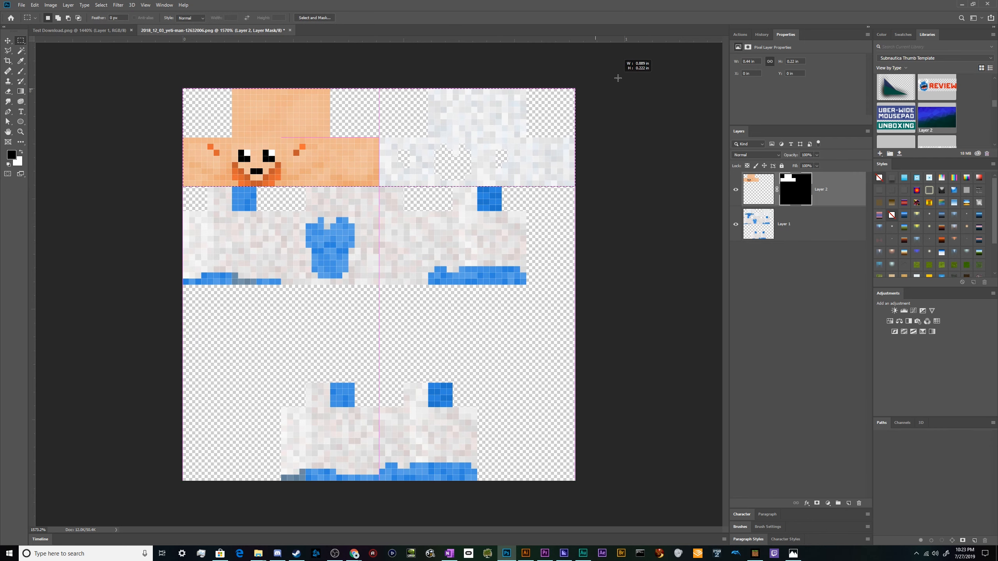
{"action": "left_click", "coordinate": [780, 224]}
{"action": "left_click", "coordinate": [100, 33]}
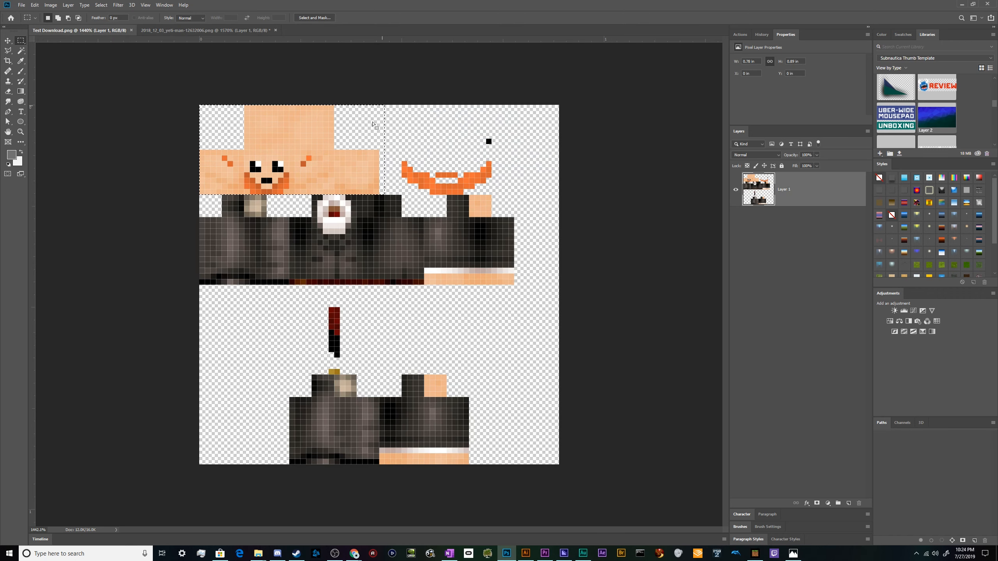
Open the new lumberjack body skin in Photoshop from its folder and fit it on screen.
{"action": "left_click", "coordinate": [261, 555]}
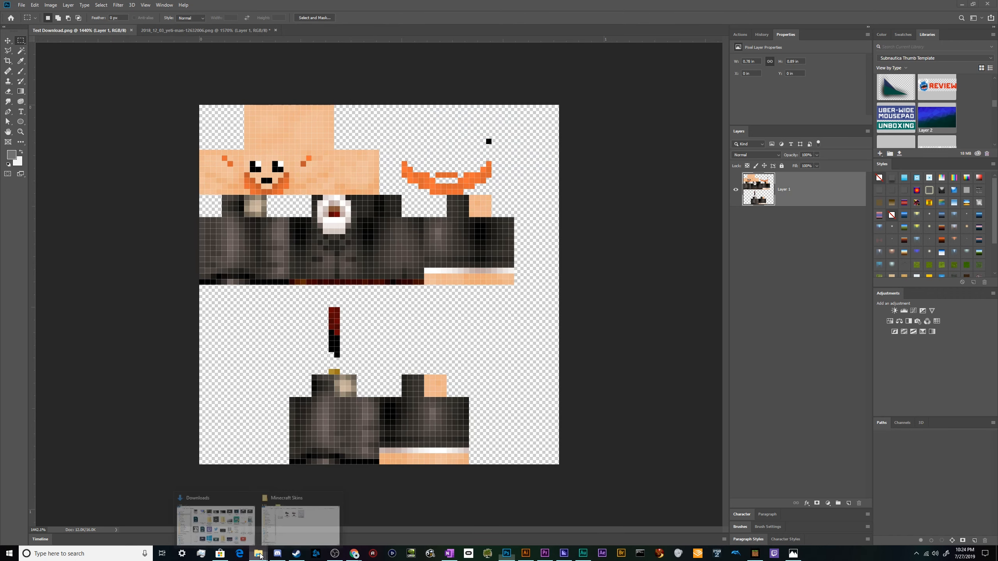
{"action": "left_click", "coordinate": [229, 526]}
{"action": "left_click", "coordinate": [263, 552]}
{"action": "left_click", "coordinate": [290, 545]}
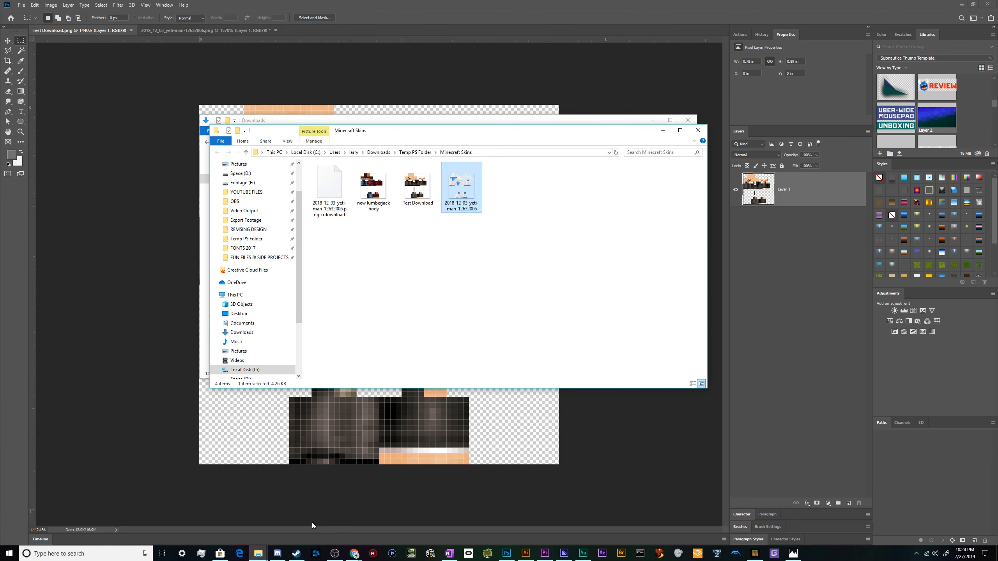
{"action": "left_click", "coordinate": [389, 207]}
{"action": "right_click", "coordinate": [378, 188]}
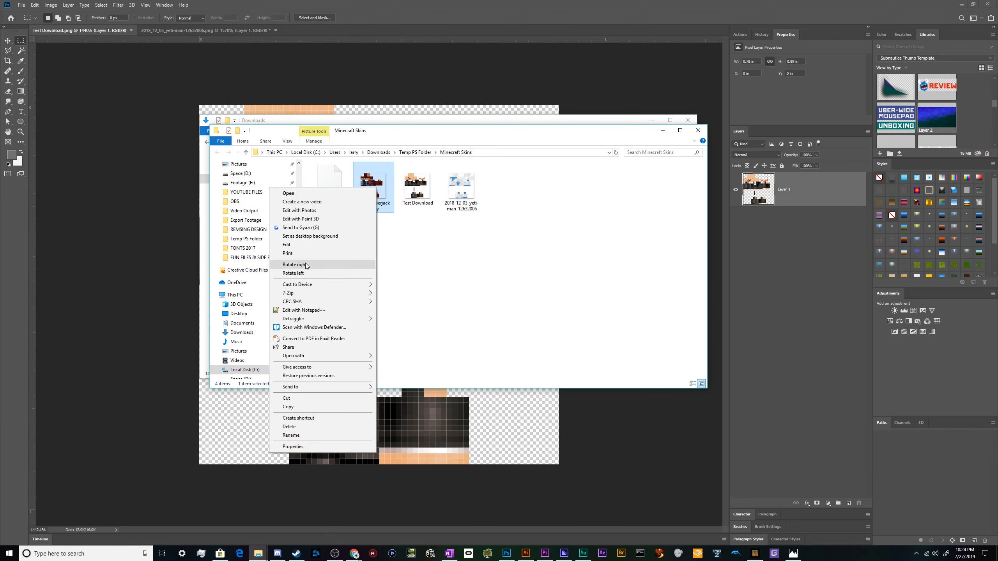
{"action": "mouse_move", "coordinate": [310, 357]}
{"action": "left_click", "coordinate": [408, 358]}
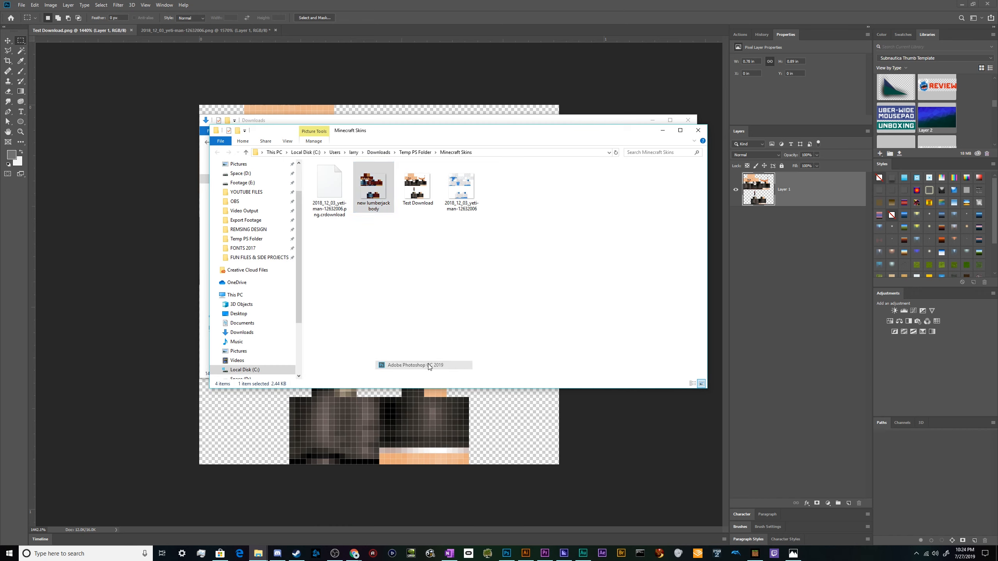
{"action": "key", "text": "ctrl+0"}
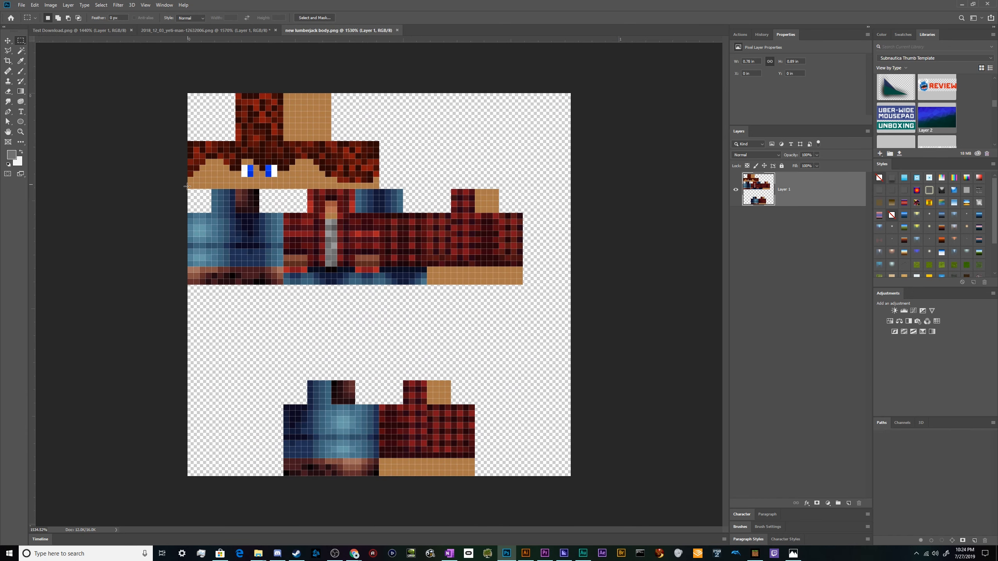
Paste the copied yeti head strip as a new layer onto the lumberjack body skin.
{"action": "key", "text": "ctrl+v"}
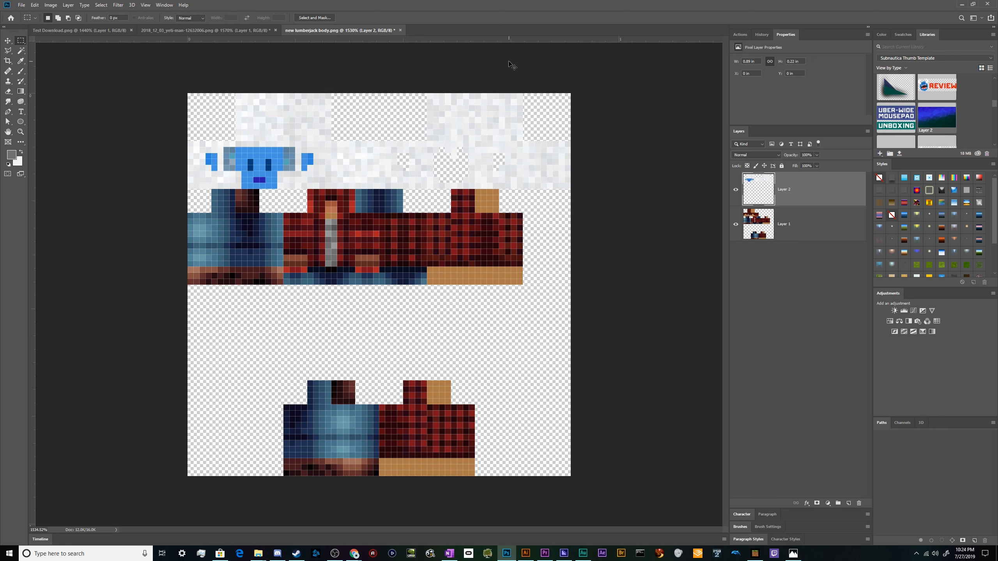
{"action": "key", "text": "v"}
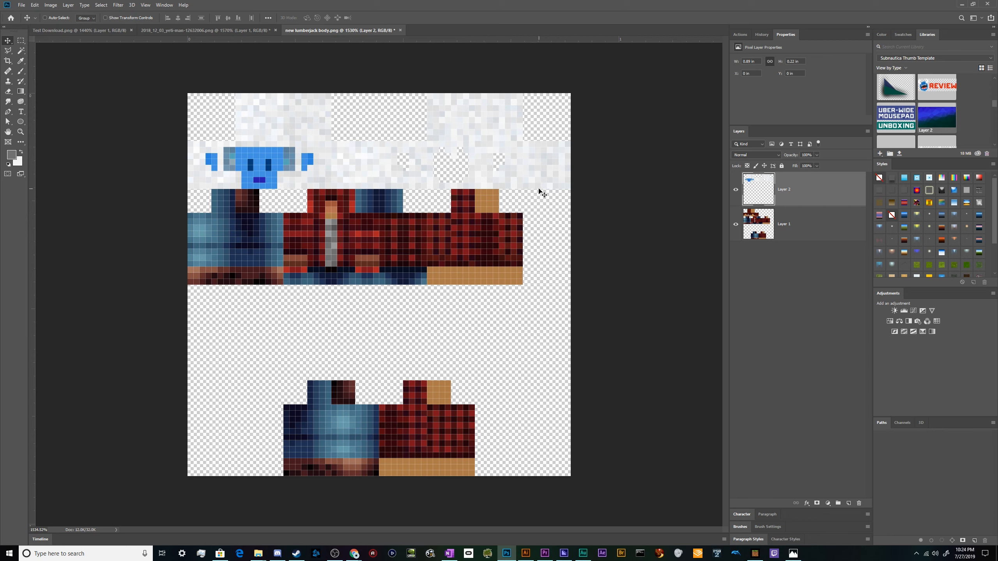
{"action": "key", "text": "m"}
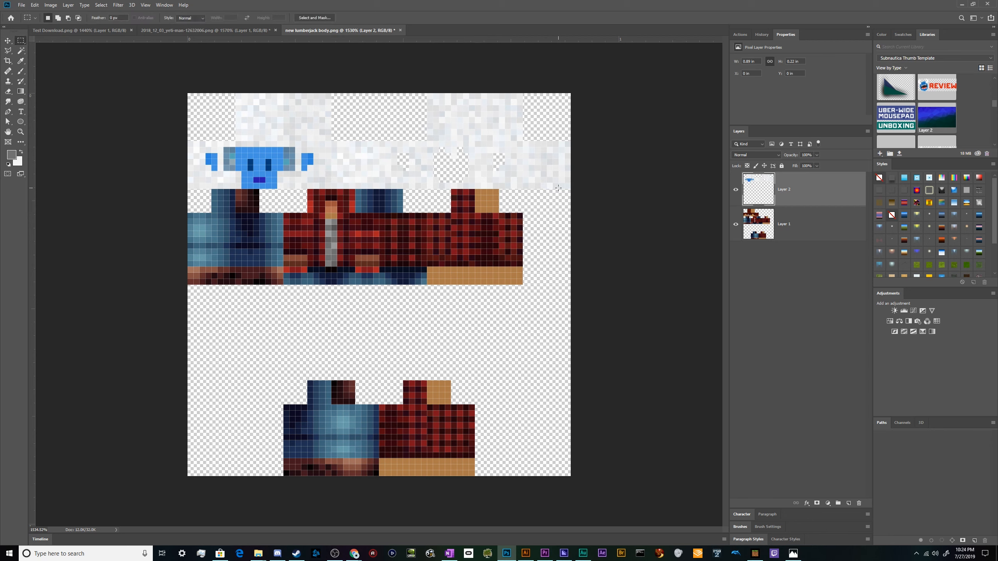
{"action": "left_click_drag", "start_coordinate": [553, 194], "coordinate": [575, 171]}
{"action": "key", "text": "v"}
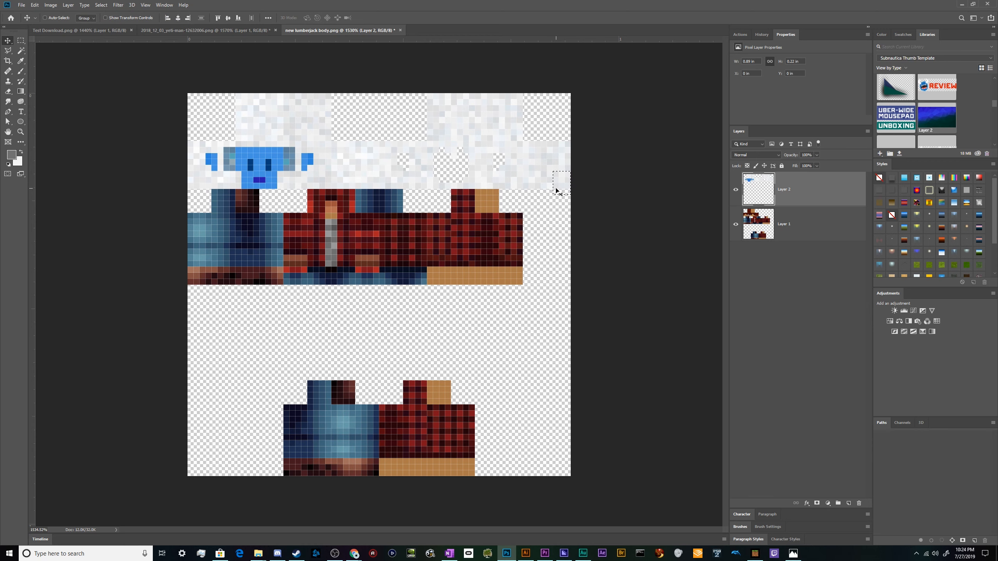
Select a patch of yeti fur, copy it onto its own layer and move it beside the arm.
{"action": "key", "text": "m"}
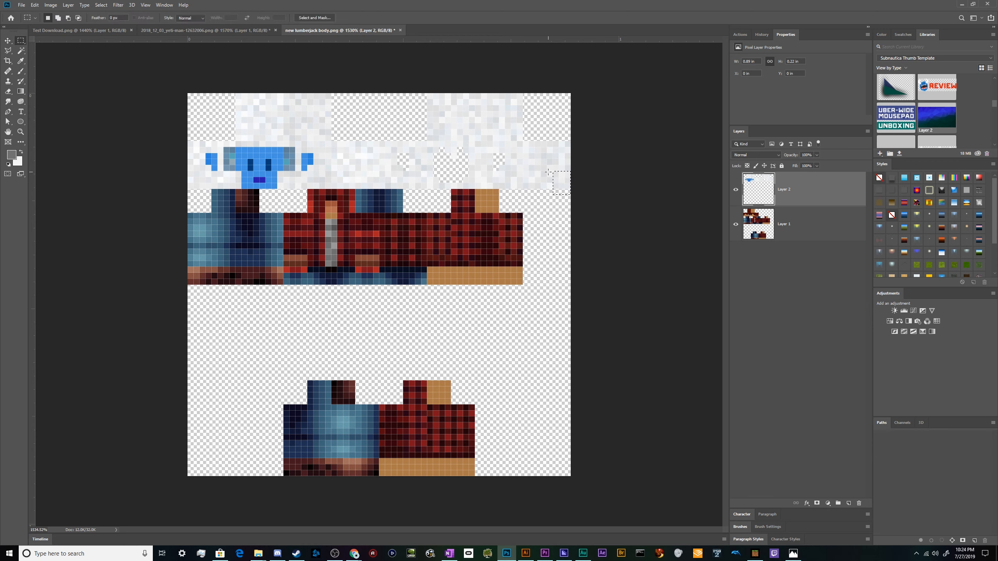
{"action": "left_click_drag", "start_coordinate": [547, 189], "coordinate": [486, 202]}
{"action": "key", "text": "v"}
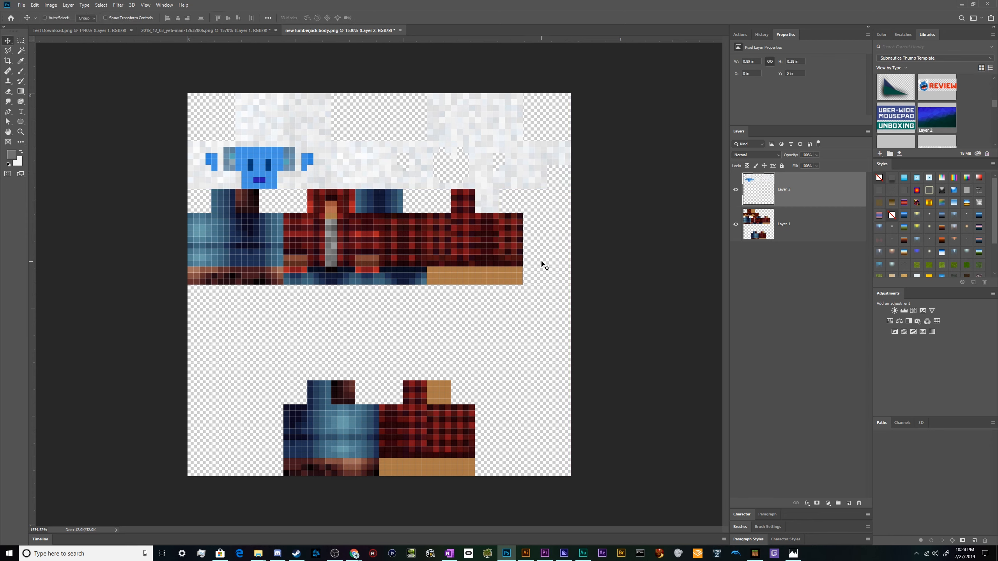
{"action": "key", "text": "ctrl+z"}
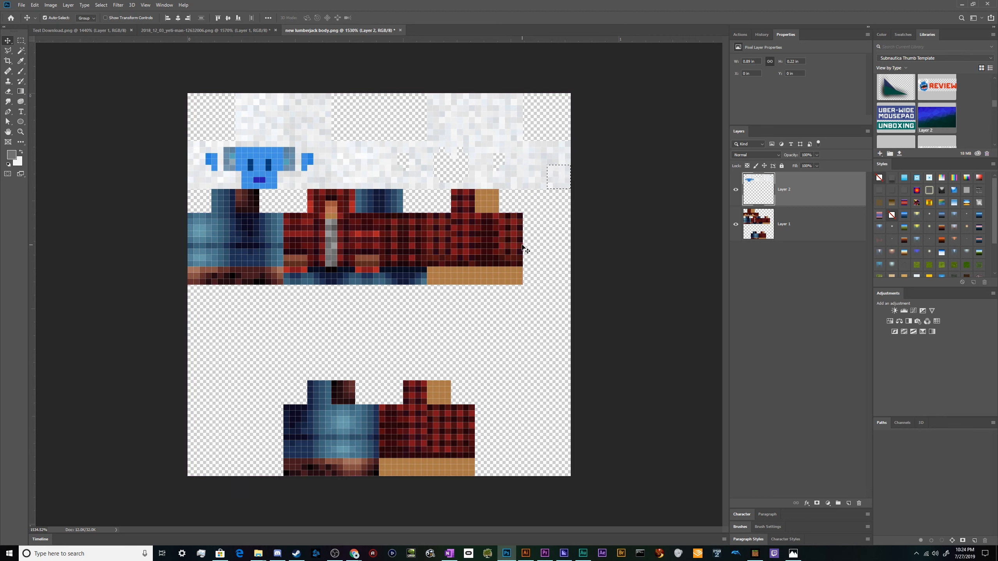
{"action": "key", "text": "ctrl+j"}
{"action": "left_click_drag", "start_coordinate": [562, 198], "coordinate": [490, 222]}
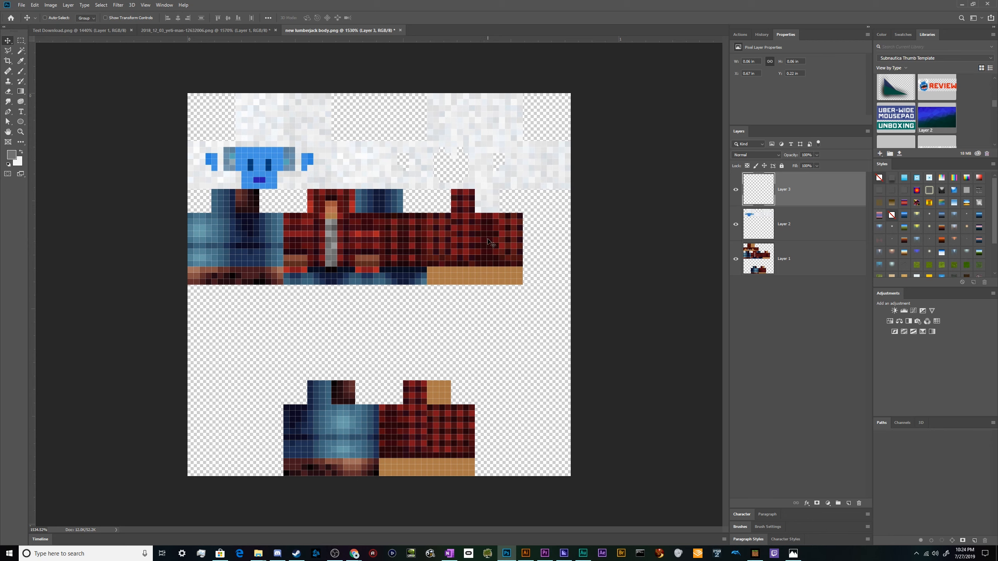
Duplicate the fur patch and move the copy down toward the leg section.
{"action": "left_click_drag", "start_coordinate": [477, 226], "coordinate": [468, 413], "text": "alt"}
{"action": "key", "text": "ctrl+t"}
{"action": "scroll", "coordinate": [456, 421], "scroll_direction": "up", "scroll_amount": 5}
{"action": "key", "text": "Return"}
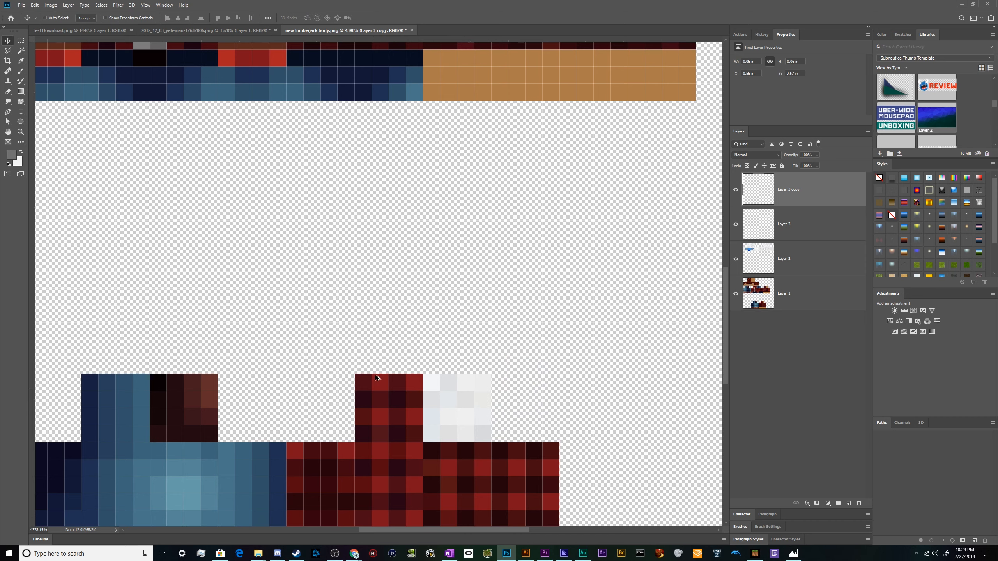
{"action": "scroll", "coordinate": [469, 413], "scroll_direction": "down", "scroll_amount": 5}
{"action": "scroll", "coordinate": [241, 302], "scroll_direction": "up", "scroll_amount": 1}
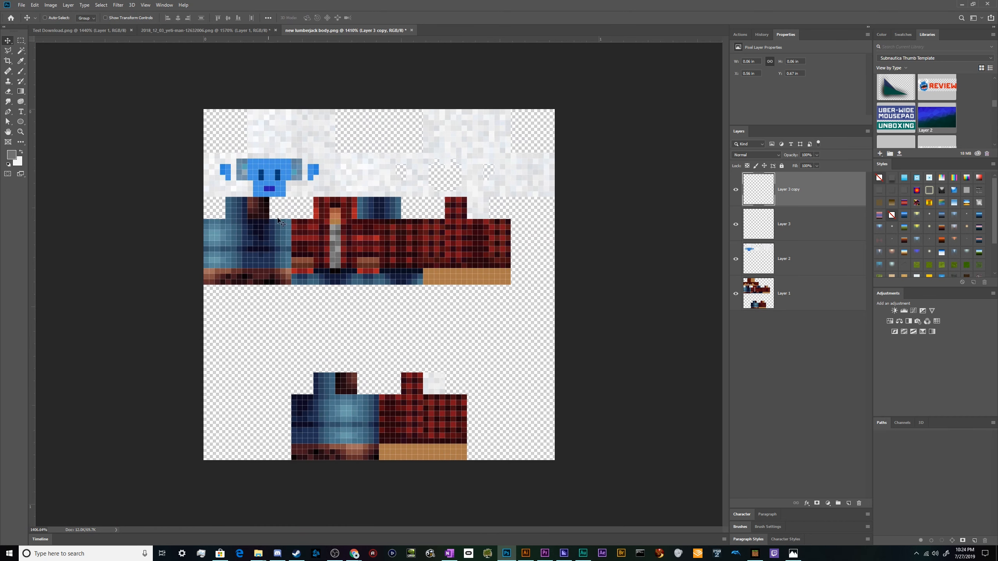
{"action": "scroll", "coordinate": [452, 301], "scroll_direction": "up", "scroll_amount": 2}
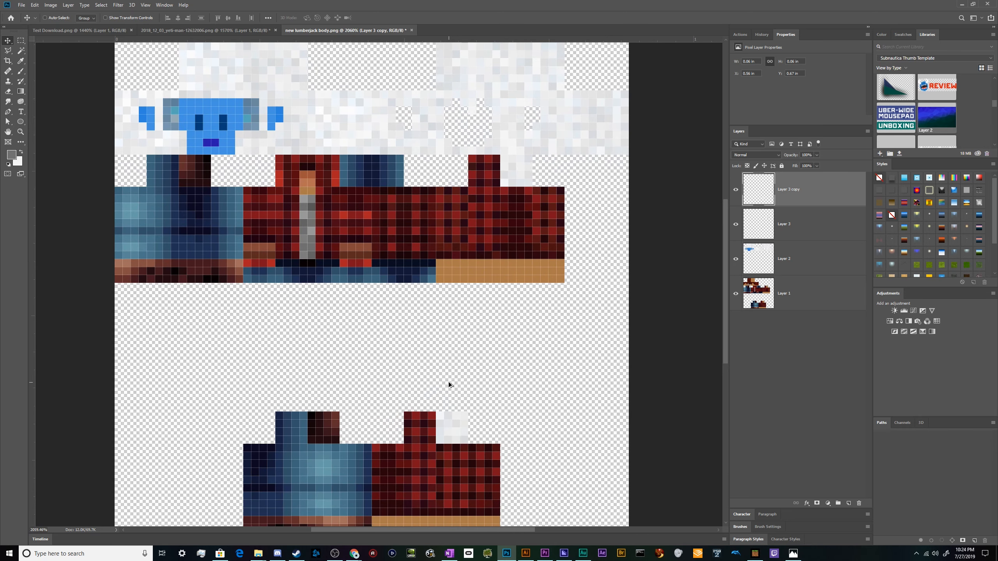
Duplicate the fur patch several more times, placing copies along the lower edge of the arms.
{"action": "left_click_drag", "start_coordinate": [452, 421], "coordinate": [451, 272]}
{"action": "left_click_drag", "start_coordinate": [455, 280], "coordinate": [488, 284]}
{"action": "left_click_drag", "start_coordinate": [487, 284], "coordinate": [579, 247]}
{"action": "key", "text": "ctrl+t"}
{"action": "key", "text": "Escape"}
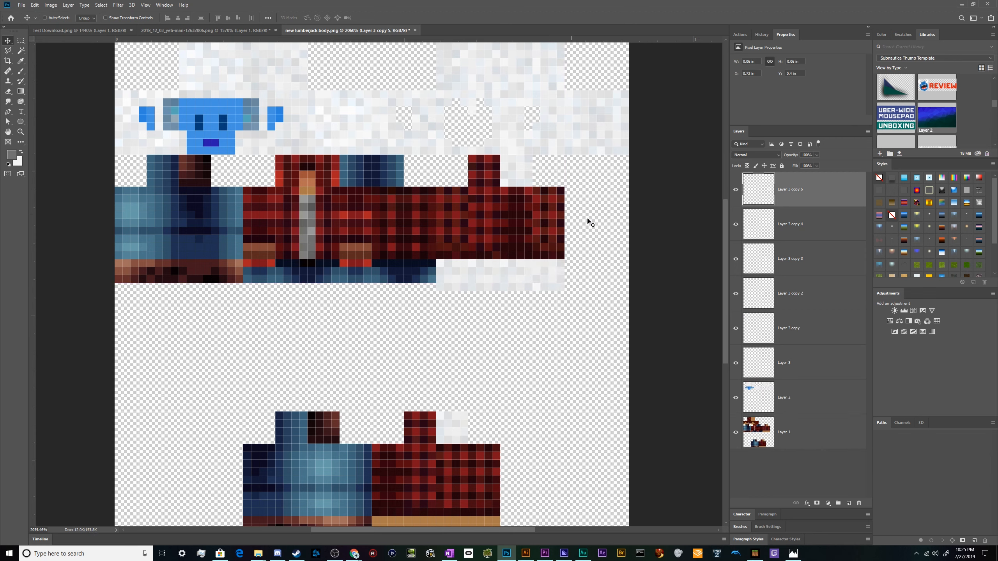
Rotate and reposition two of the fur patch copies to fill the gaps under the arm.
{"action": "left_click", "coordinate": [825, 254]}
{"action": "key", "text": "ctrl+t"}
{"action": "left_click_drag", "start_coordinate": [533, 308], "coordinate": [474, 240]}
{"action": "key", "text": "Return"}
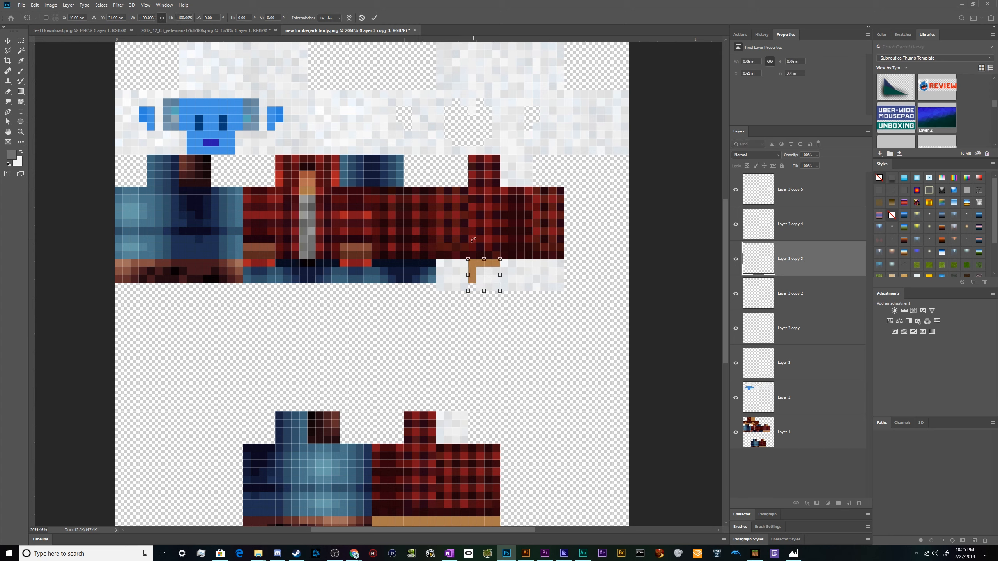
{"action": "left_click", "coordinate": [805, 224]}
{"action": "left_click", "coordinate": [806, 293]}
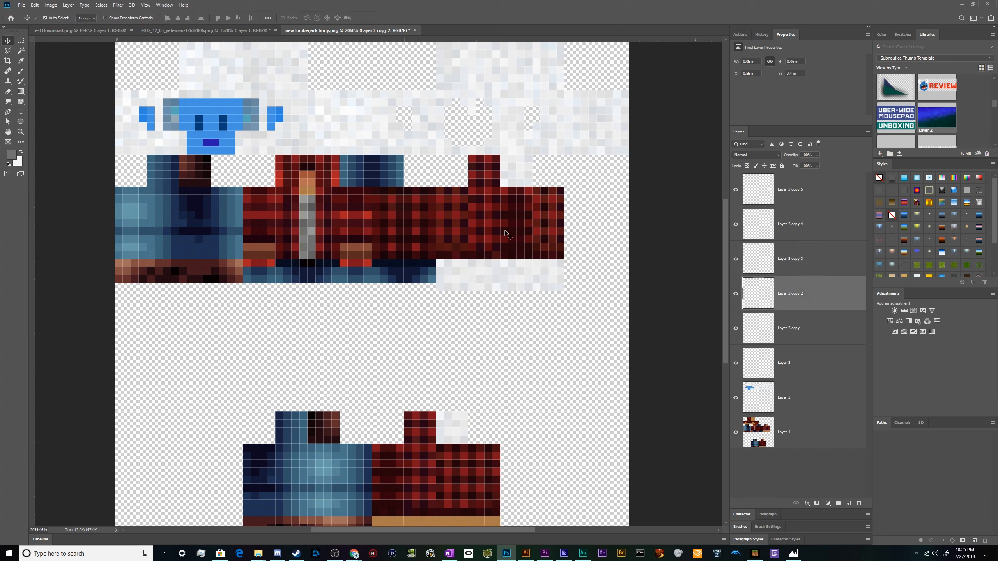
{"action": "key", "text": "ctrl+t"}
{"action": "left_click_drag", "start_coordinate": [480, 327], "coordinate": [492, 268]}
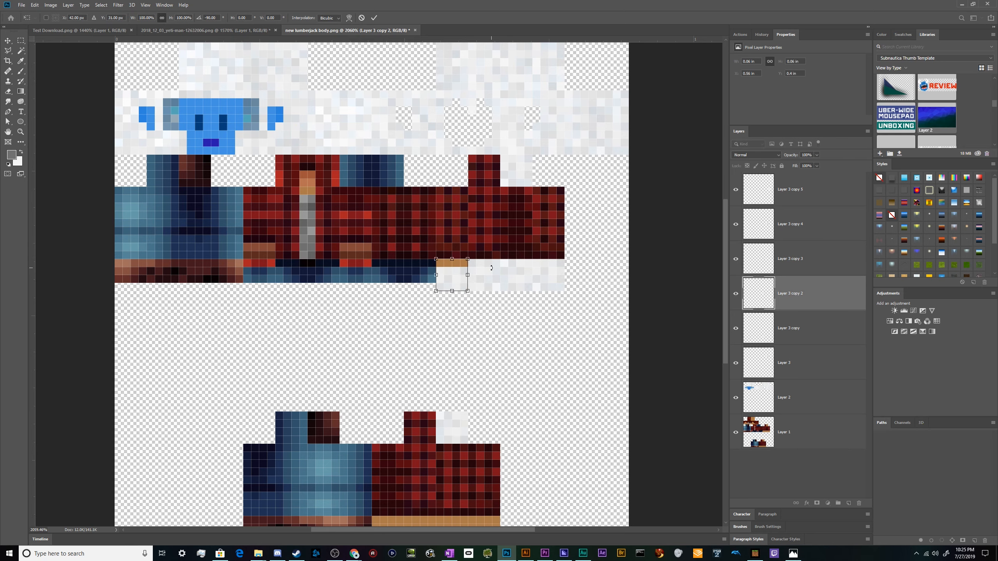
{"action": "key", "text": "Return"}
Select the stacked fur patch layers and merge them into a single layer.
{"action": "scroll", "coordinate": [448, 323], "scroll_direction": "down", "scroll_amount": 3}
{"action": "scroll", "coordinate": [321, 253], "scroll_direction": "up", "scroll_amount": 2}
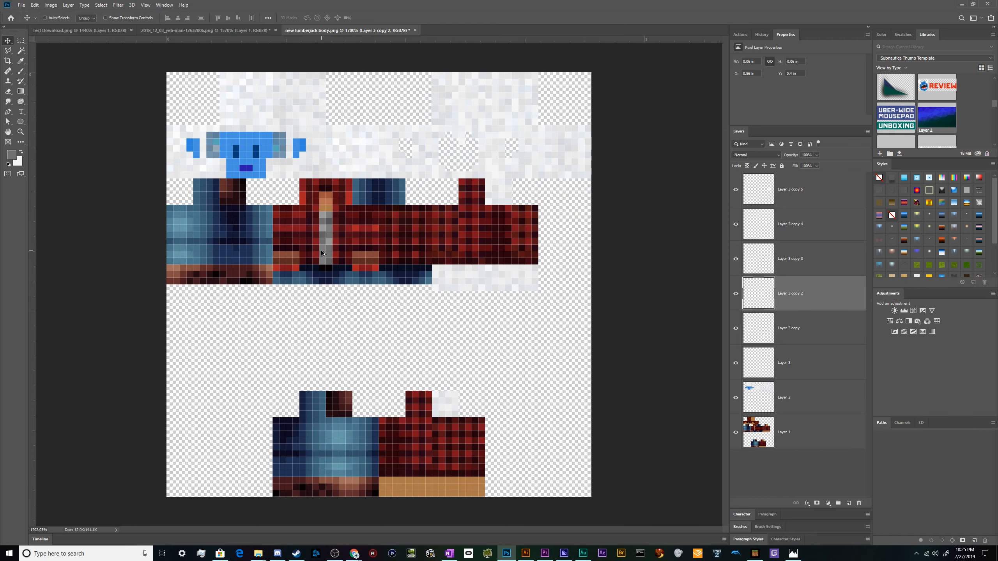
{"action": "key", "text": "m"}
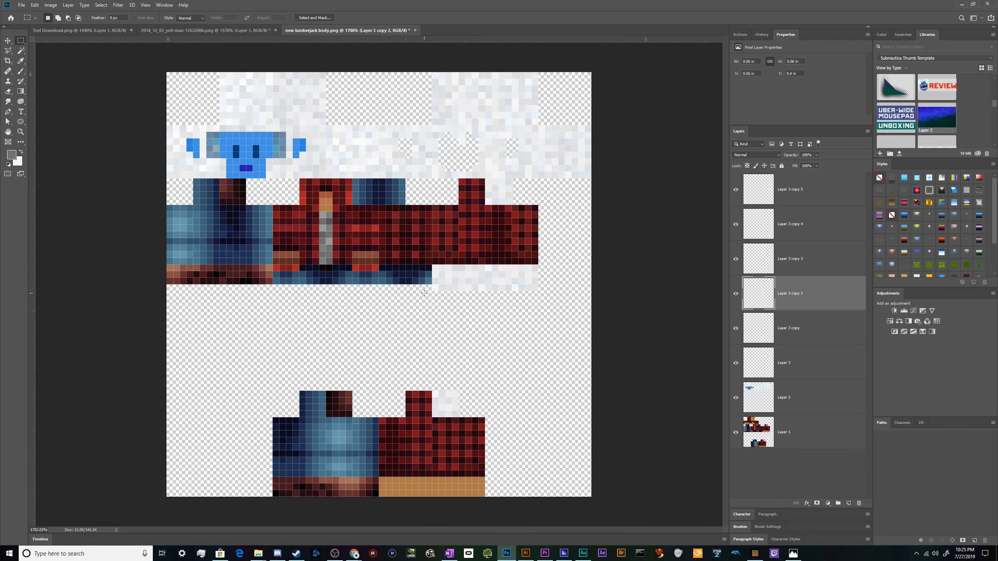
{"action": "left_click_drag", "start_coordinate": [418, 285], "coordinate": [552, 317]}
{"action": "left_click", "coordinate": [804, 224]}
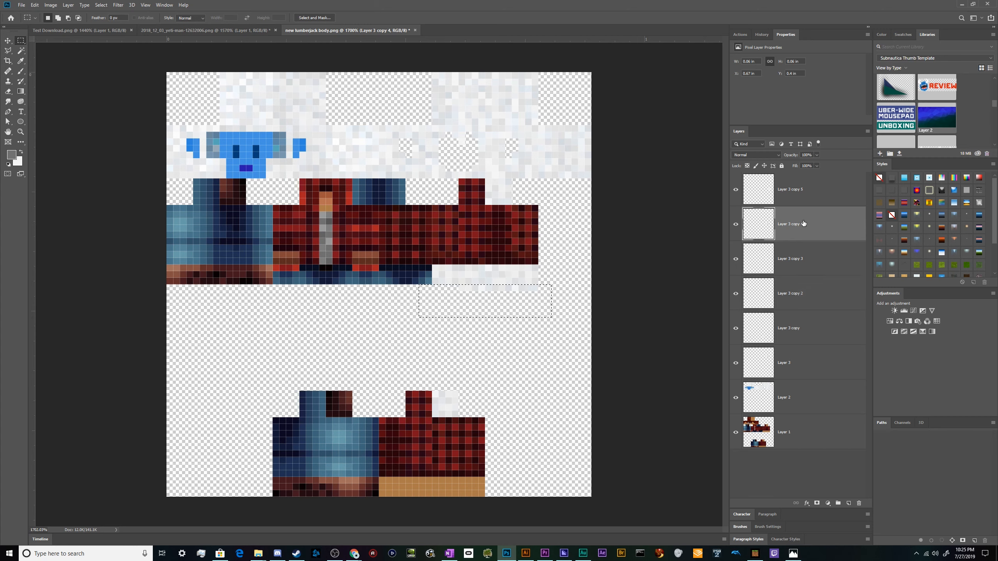
{"action": "left_click", "coordinate": [801, 189]}
{"action": "left_click", "coordinate": [802, 258]}
{"action": "left_click", "coordinate": [803, 295]}
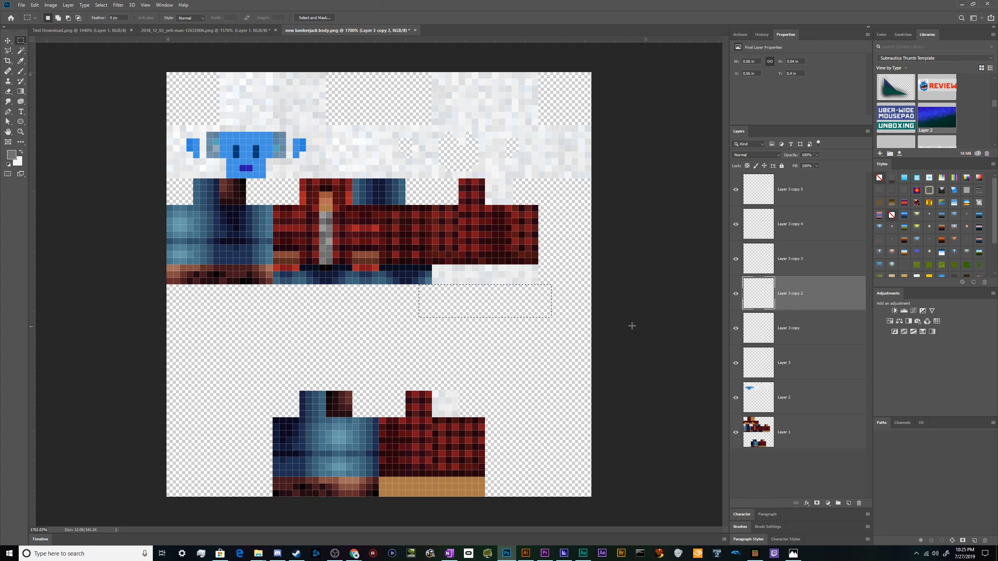
{"action": "key", "text": "ctrl+d"}
{"action": "key", "text": "v"}
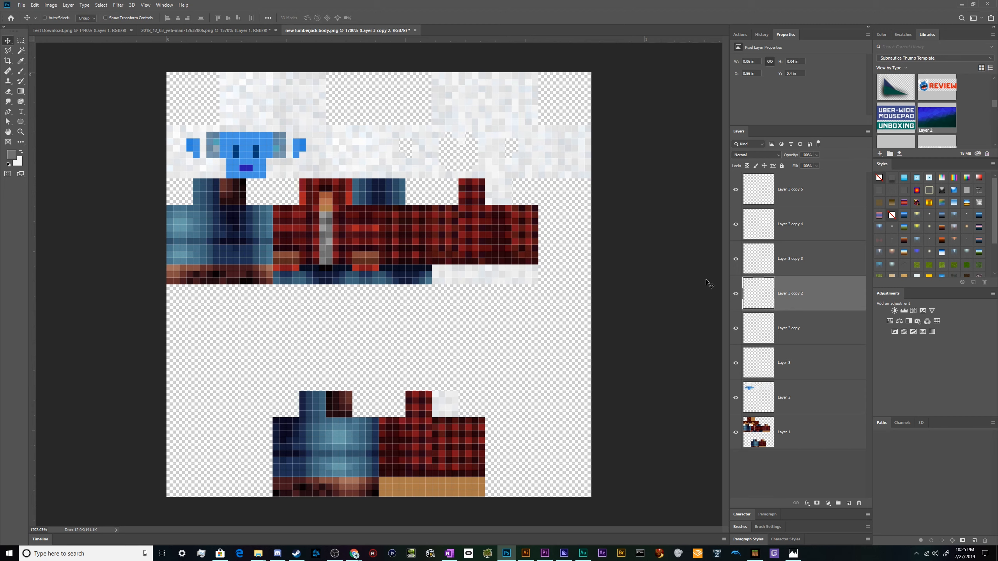
{"action": "left_click", "coordinate": [733, 294]}
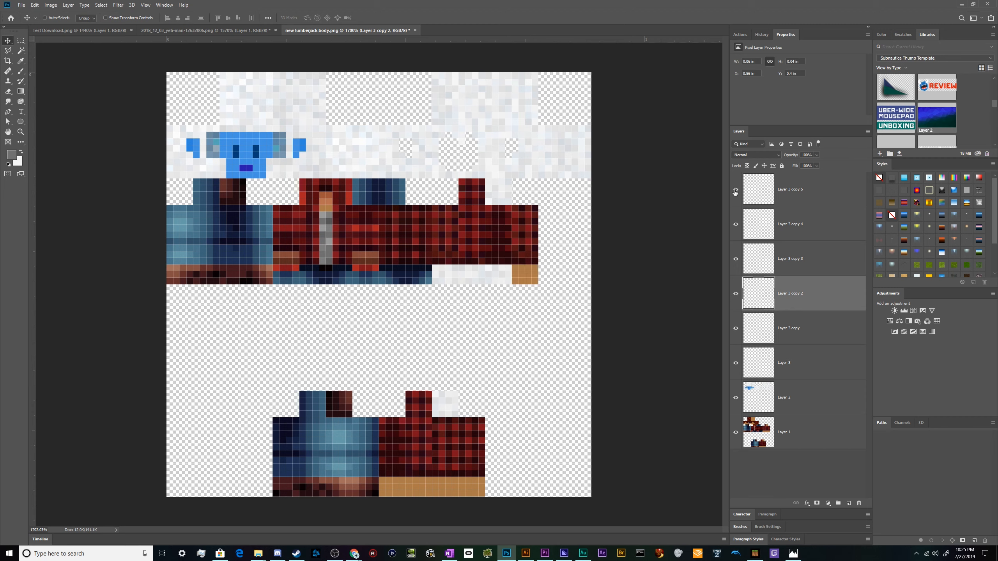
{"action": "left_click", "coordinate": [808, 190]}
{"action": "left_click", "coordinate": [826, 297], "text": "shift"}
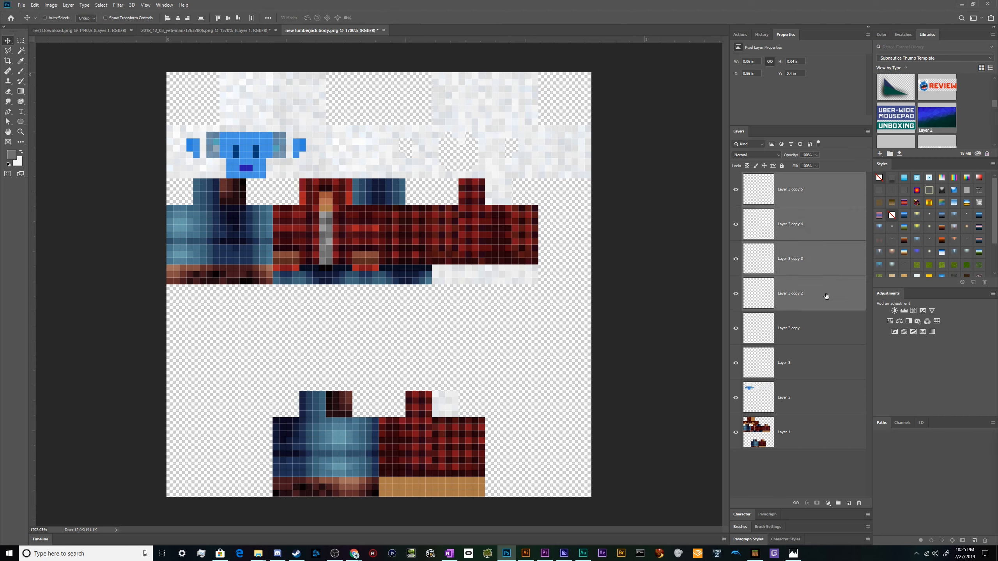
{"action": "right_click", "coordinate": [826, 296]}
{"action": "left_click", "coordinate": [835, 446]}
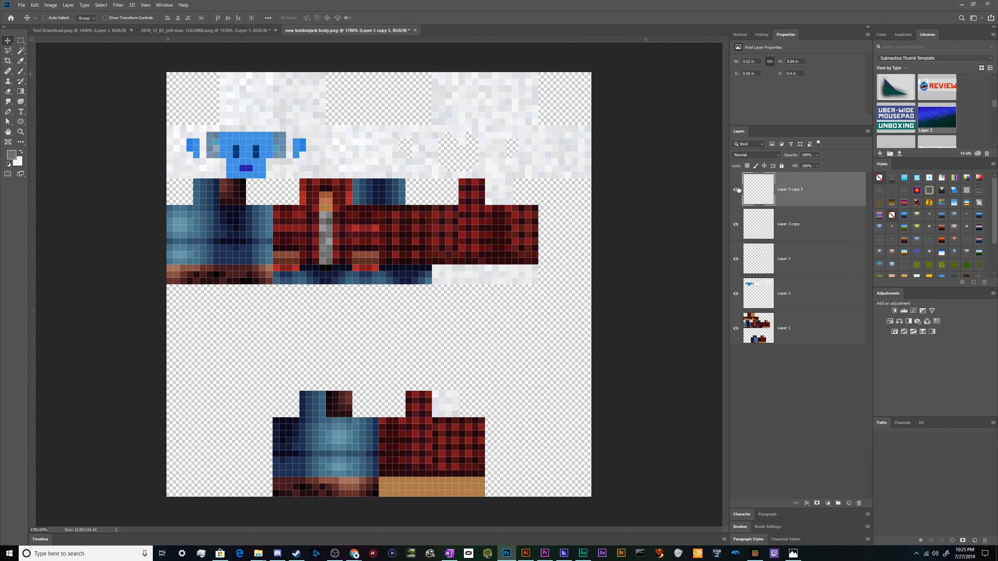
Duplicate the merged fur layer onto the leg section and transform it to cover the leg's lower part.
{"action": "left_click_drag", "start_coordinate": [511, 281], "coordinate": [454, 464]}
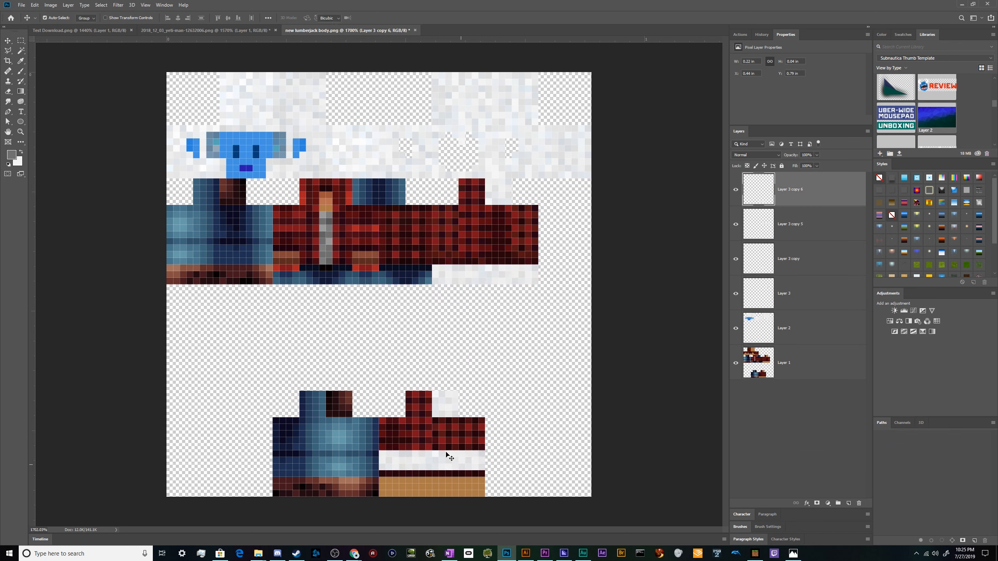
{"action": "key", "text": "ctrl+t"}
{"action": "left_click_drag", "start_coordinate": [446, 427], "coordinate": [425, 528]}
{"action": "mouse_move", "coordinate": [454, 467]}
{"action": "left_mouse_down"}
{"action": "mouse_move", "coordinate": [451, 494]}
{"action": "mouse_move", "coordinate": [450, 484]}
{"action": "left_mouse_up"}
{"action": "key", "text": "Return"}
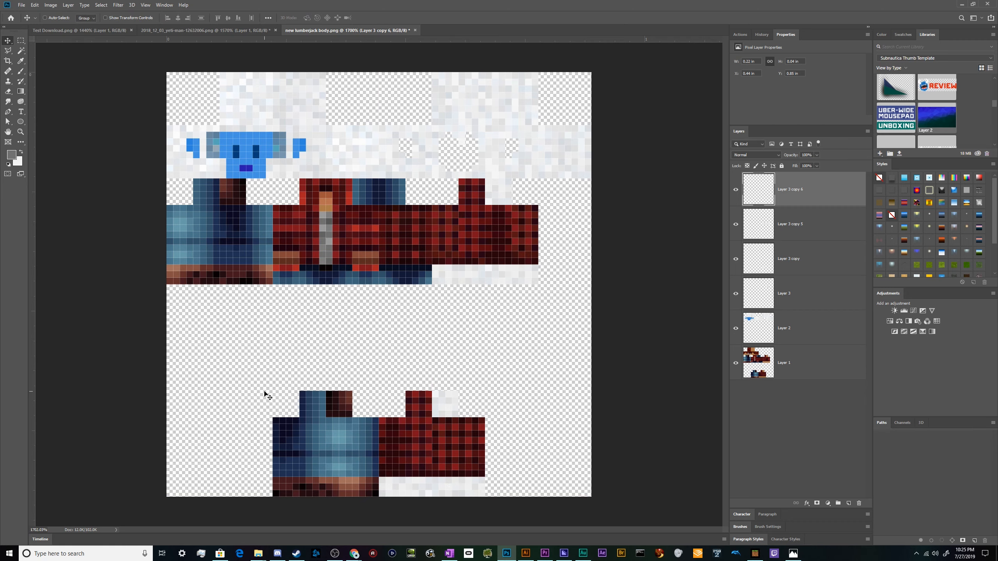
Sample the yeti face's blue and pick a lighter cyan as the foreground colour.
{"action": "scroll", "coordinate": [202, 131], "scroll_direction": "up", "scroll_amount": 4}
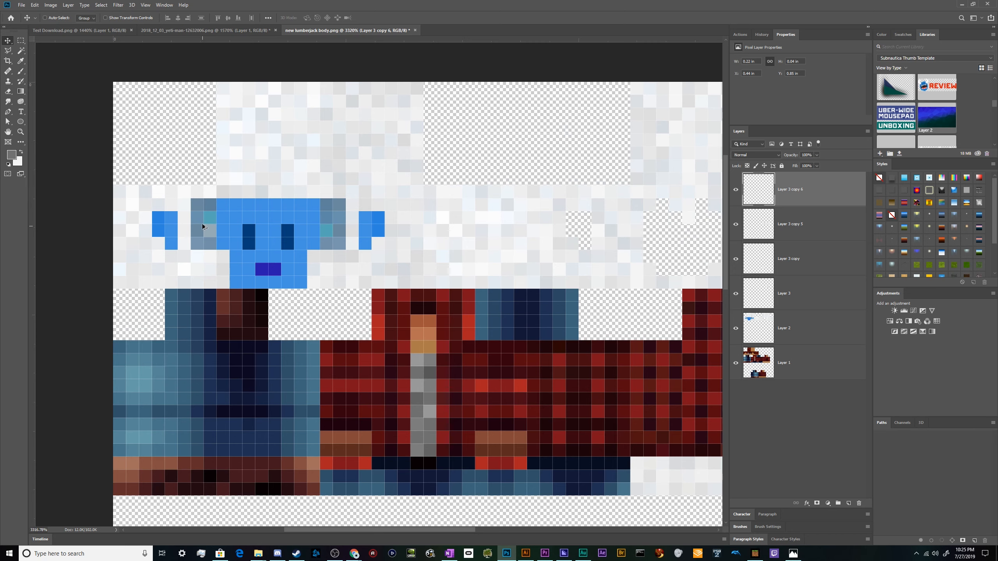
{"action": "scroll", "coordinate": [202, 227], "scroll_direction": "down", "scroll_amount": 3}
{"action": "scroll", "coordinate": [96, 247], "scroll_direction": "up", "scroll_amount": 2}
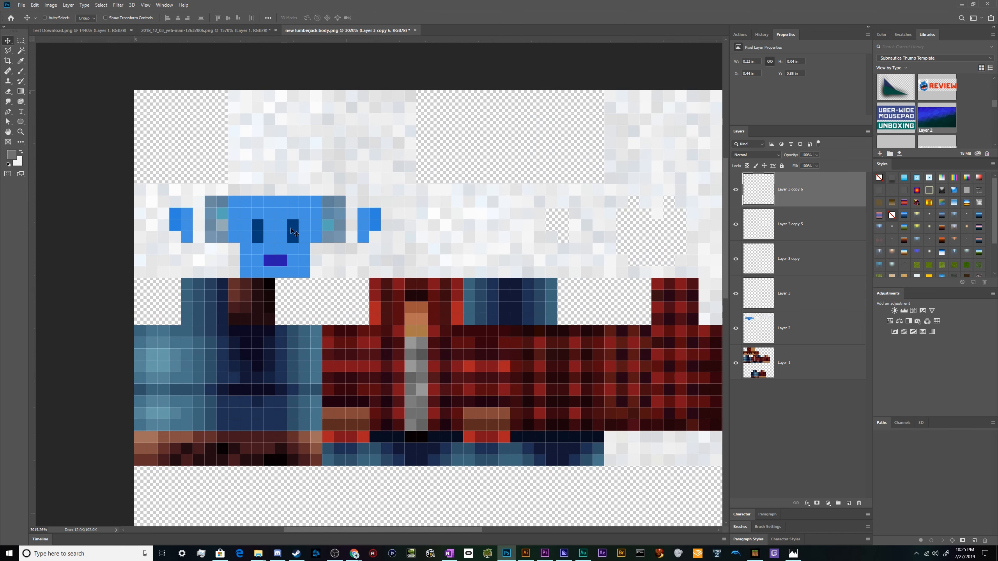
{"action": "scroll", "coordinate": [293, 232], "scroll_direction": "down", "scroll_amount": 1}
{"action": "scroll", "coordinate": [251, 215], "scroll_direction": "up", "scroll_amount": 1}
{"action": "key", "text": "i"}
{"action": "left_click", "coordinate": [279, 201]}
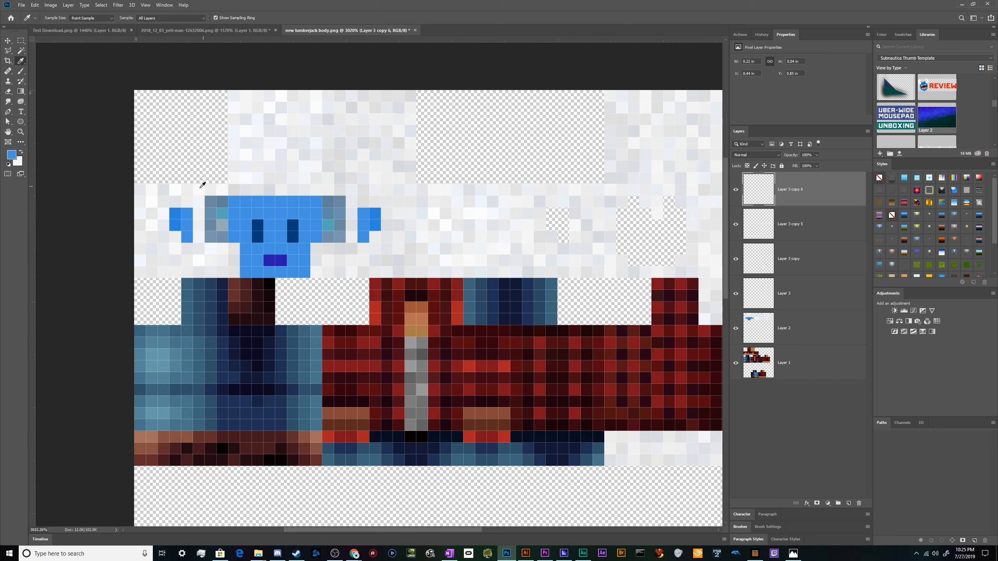
{"action": "left_click", "coordinate": [14, 156]}
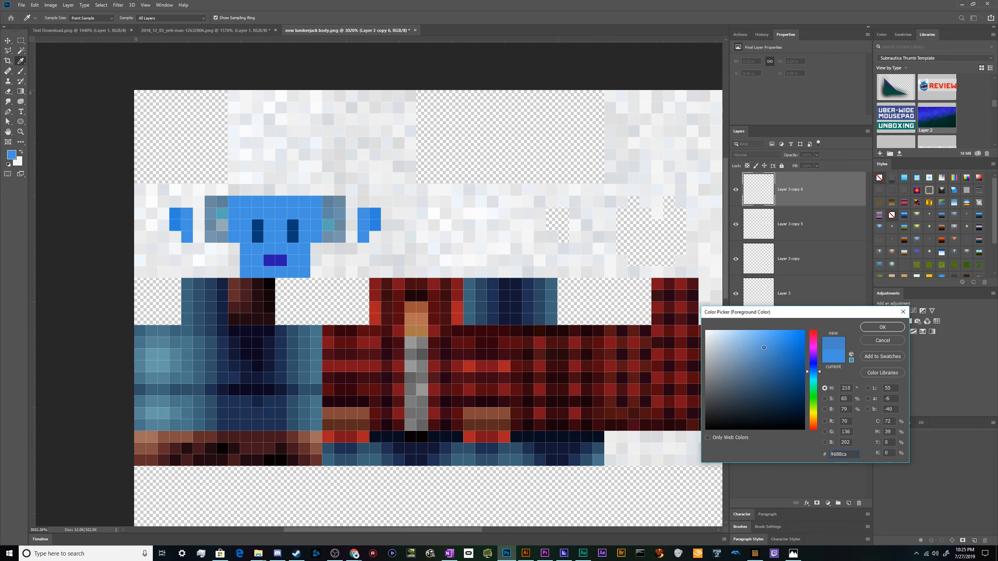
{"action": "left_click", "coordinate": [762, 335]}
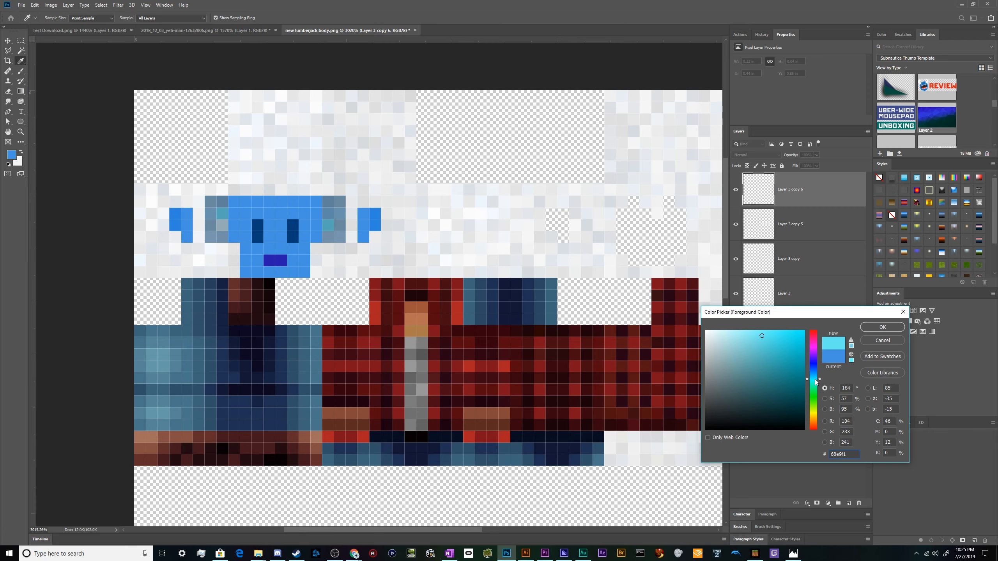
{"action": "left_click", "coordinate": [880, 327]}
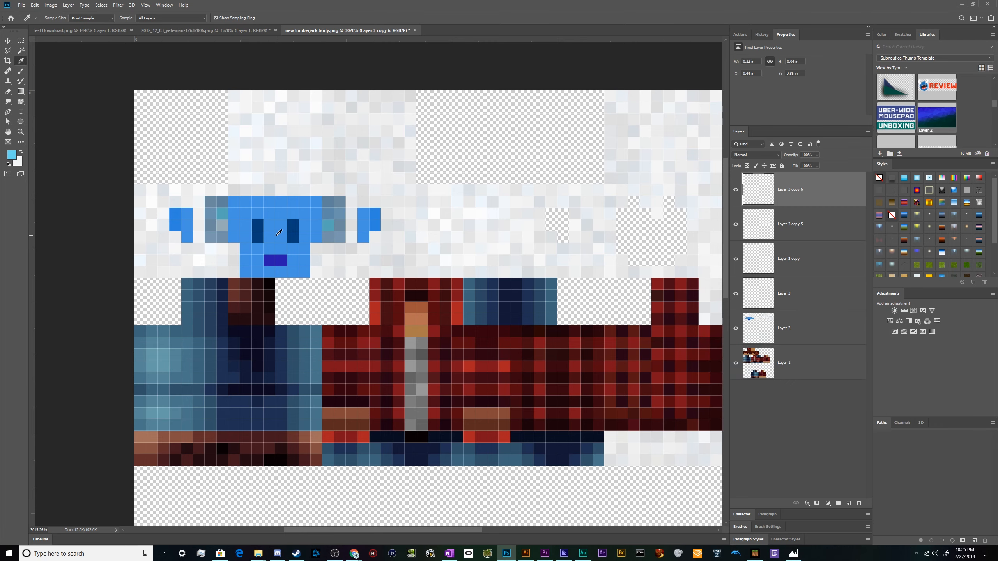
Try recolouring the yeti face with the Brush tool and then the Pencil tool.
{"action": "key", "text": "b"}
{"action": "left_click", "coordinate": [279, 233]}
{"action": "key", "text": "ctrl+z"}
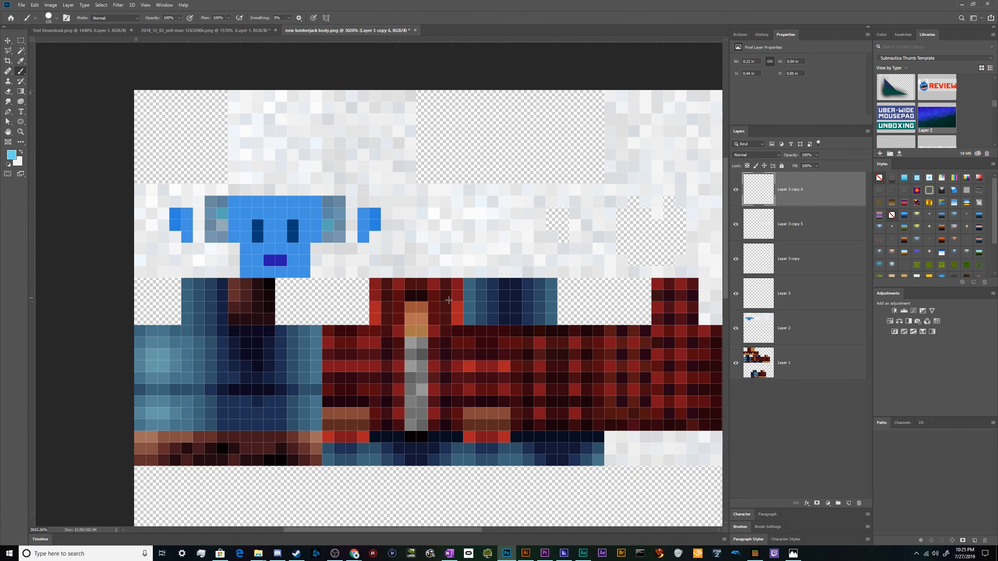
{"action": "left_click", "coordinate": [820, 359]}
{"action": "left_click", "coordinate": [817, 337]}
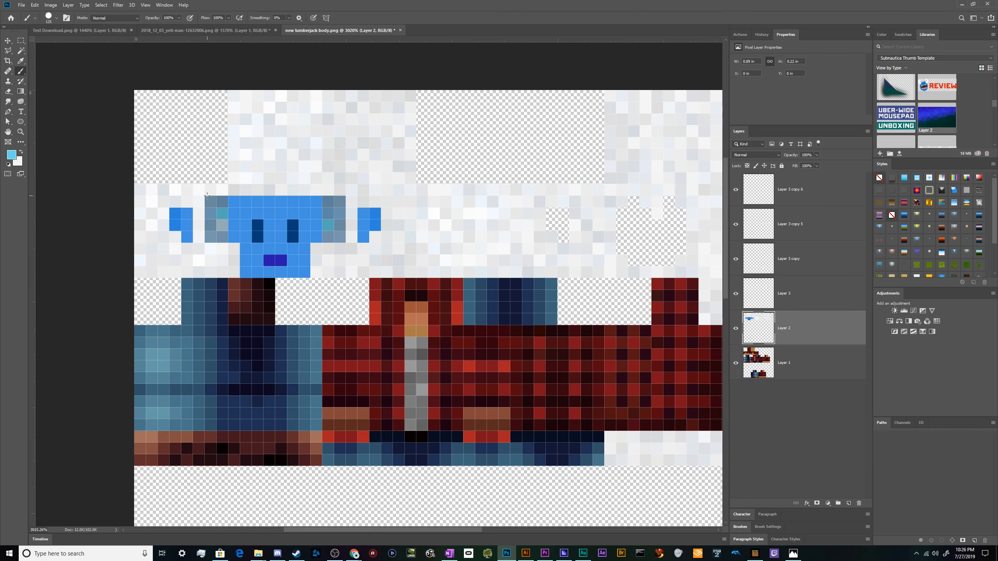
{"action": "left_click", "coordinate": [239, 217]}
{"action": "key", "text": "ctrl+z"}
{"action": "right_click", "coordinate": [22, 71]}
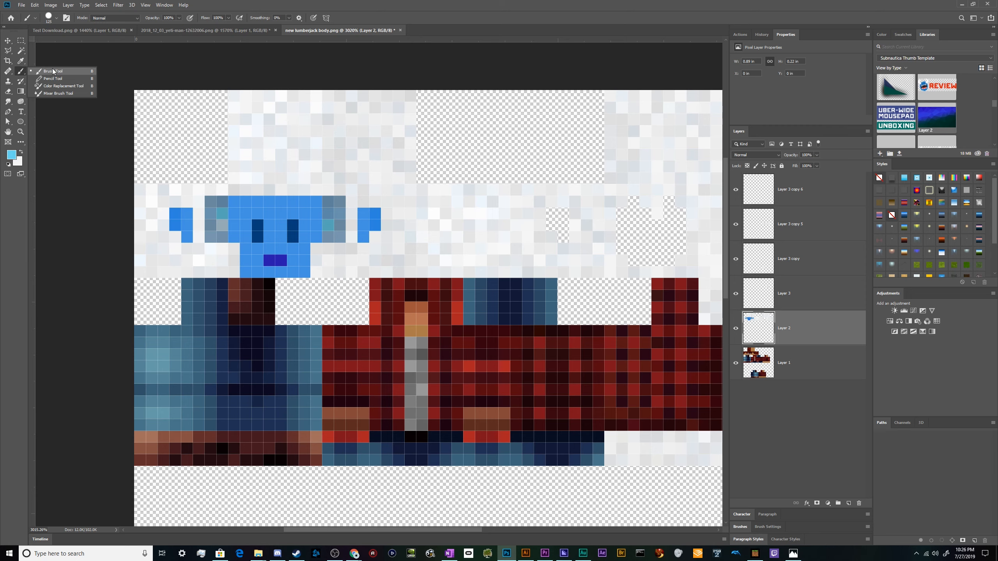
{"action": "left_click", "coordinate": [72, 78]}
{"action": "mouse_move", "coordinate": [293, 204]}
{"action": "left_mouse_down"}
{"action": "mouse_move", "coordinate": [250, 206]}
{"action": "mouse_move", "coordinate": [275, 209]}
{"action": "mouse_move", "coordinate": [296, 228]}
{"action": "mouse_move", "coordinate": [283, 269]}
{"action": "mouse_move", "coordinate": [301, 270]}
{"action": "mouse_move", "coordinate": [297, 255]}
{"action": "mouse_move", "coordinate": [285, 268]}
{"action": "mouse_move", "coordinate": [259, 270]}
{"action": "left_mouse_up"}
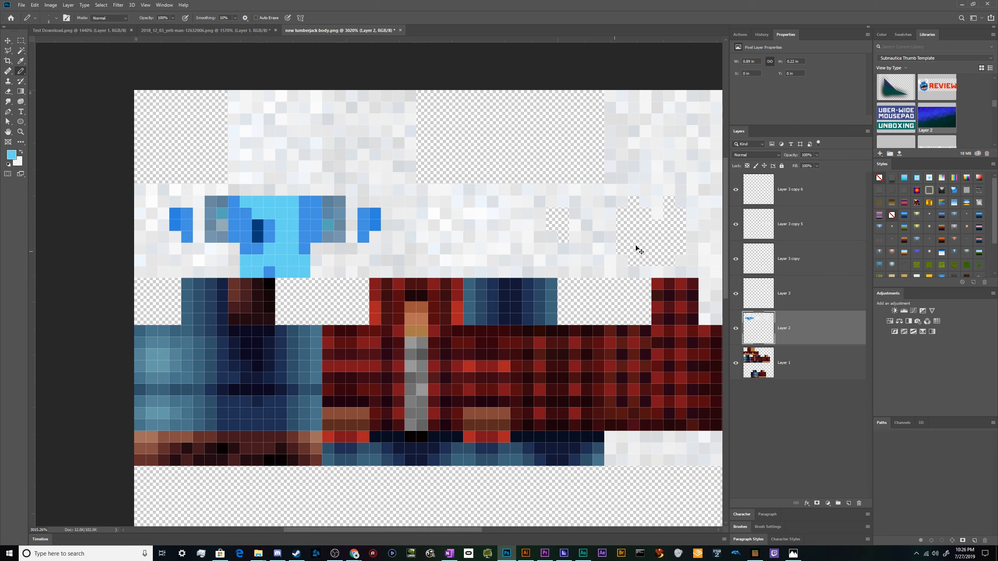
{"action": "key", "text": "ctrl+z"}
Add a new layer and paint the yeti face and ears light cyan with the Pencil tool.
{"action": "left_click", "coordinate": [847, 504]}
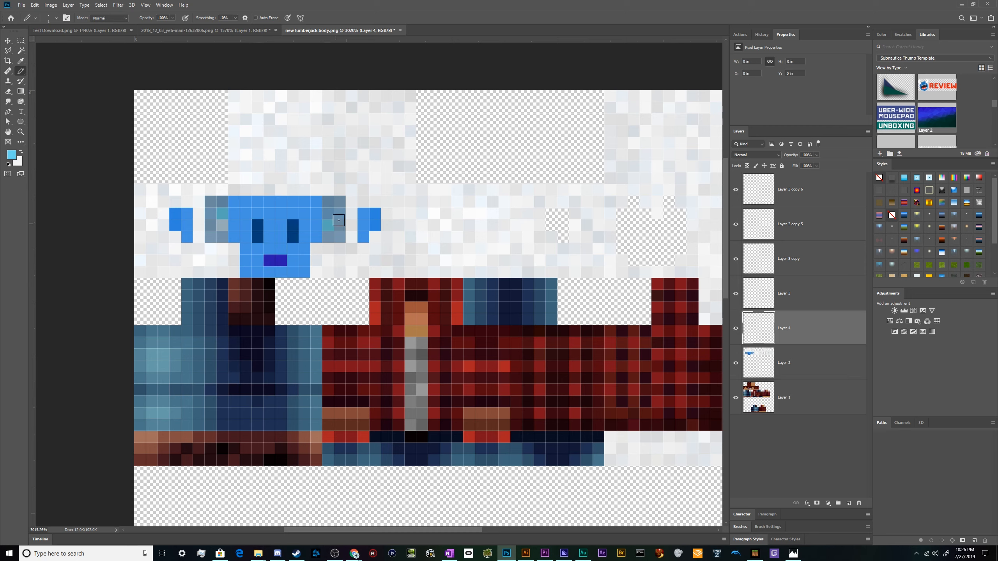
{"action": "mouse_move", "coordinate": [263, 253]}
{"action": "left_mouse_down"}
{"action": "mouse_move", "coordinate": [294, 261]}
{"action": "mouse_move", "coordinate": [259, 252]}
{"action": "mouse_move", "coordinate": [276, 256]}
{"action": "mouse_move", "coordinate": [295, 231]}
{"action": "mouse_move", "coordinate": [305, 264]}
{"action": "mouse_move", "coordinate": [238, 265]}
{"action": "mouse_move", "coordinate": [259, 246]}
{"action": "mouse_move", "coordinate": [250, 269]}
{"action": "mouse_move", "coordinate": [307, 267]}
{"action": "mouse_move", "coordinate": [298, 244]}
{"action": "mouse_move", "coordinate": [288, 260]}
{"action": "mouse_move", "coordinate": [279, 246]}
{"action": "mouse_move", "coordinate": [265, 255]}
{"action": "mouse_move", "coordinate": [272, 261]}
{"action": "mouse_move", "coordinate": [258, 237]}
{"action": "mouse_move", "coordinate": [241, 236]}
{"action": "mouse_move", "coordinate": [238, 208]}
{"action": "mouse_move", "coordinate": [261, 216]}
{"action": "mouse_move", "coordinate": [242, 223]}
{"action": "mouse_move", "coordinate": [288, 247]}
{"action": "mouse_move", "coordinate": [318, 237]}
{"action": "mouse_move", "coordinate": [308, 214]}
{"action": "mouse_move", "coordinate": [304, 226]}
{"action": "mouse_move", "coordinate": [317, 206]}
{"action": "mouse_move", "coordinate": [249, 204]}
{"action": "mouse_move", "coordinate": [286, 215]}
{"action": "left_mouse_up"}
{"action": "key", "text": "ctrl+z"}
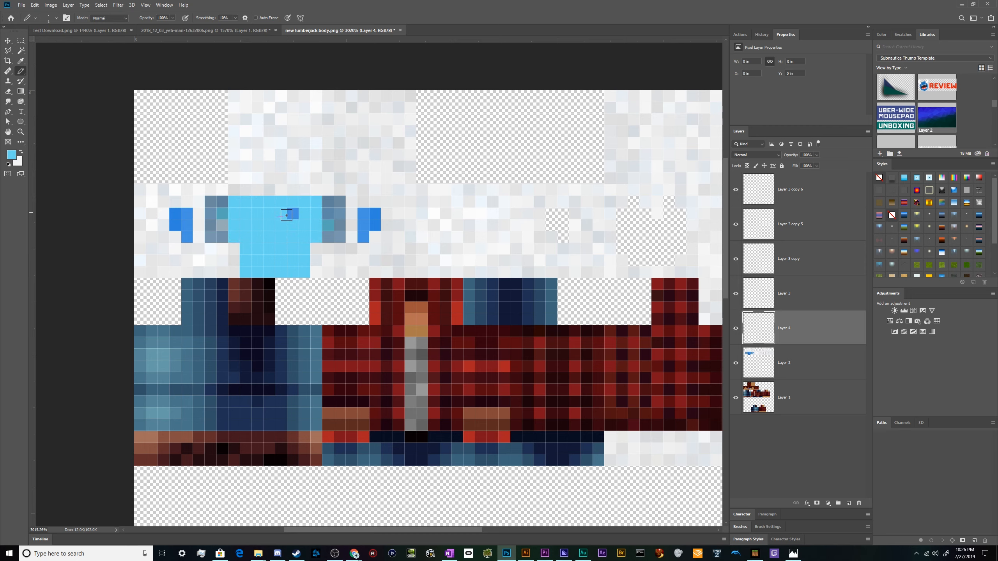
{"action": "left_click", "coordinate": [292, 214]}
{"action": "left_click", "coordinate": [364, 214]}
{"action": "left_click_drag", "start_coordinate": [364, 233], "coordinate": [375, 223]}
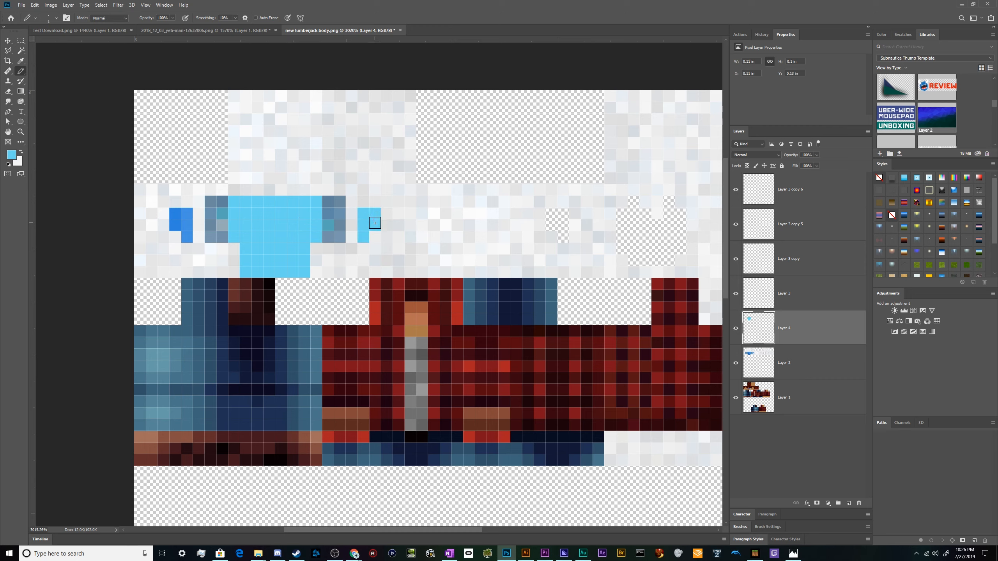
{"action": "left_click_drag", "start_coordinate": [173, 213], "coordinate": [186, 216]}
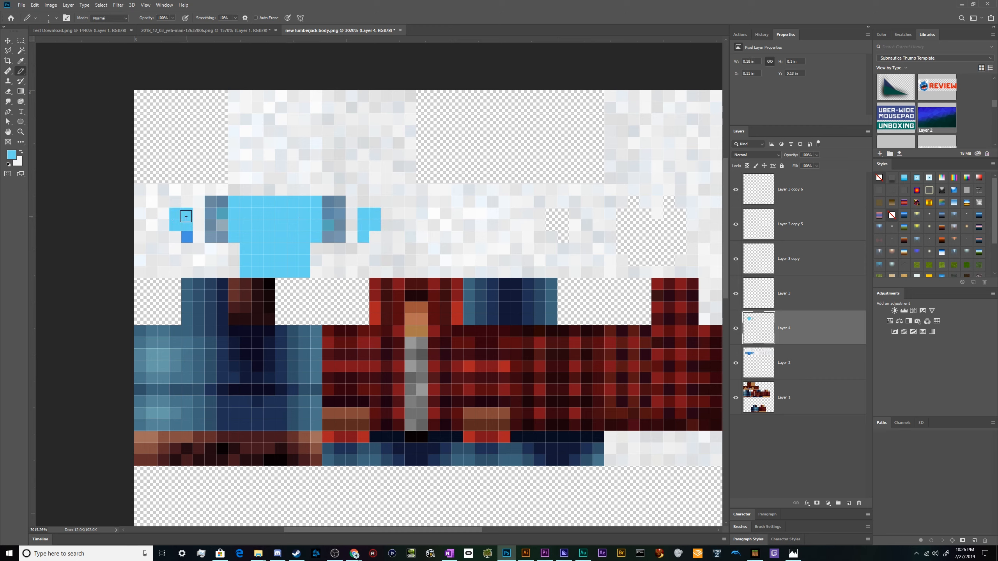
Open the foreground colour picker.
{"action": "left_click", "coordinate": [12, 155]}
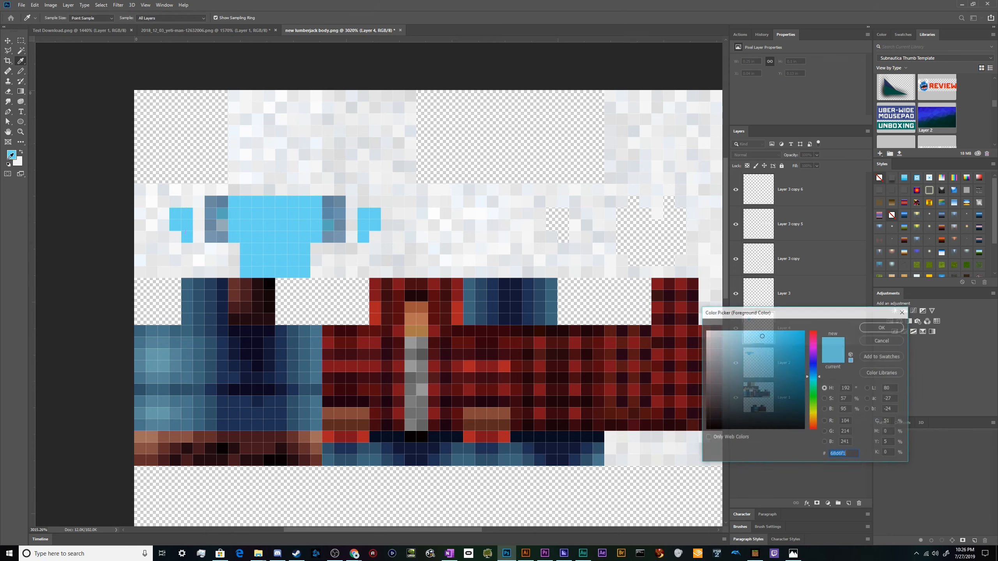
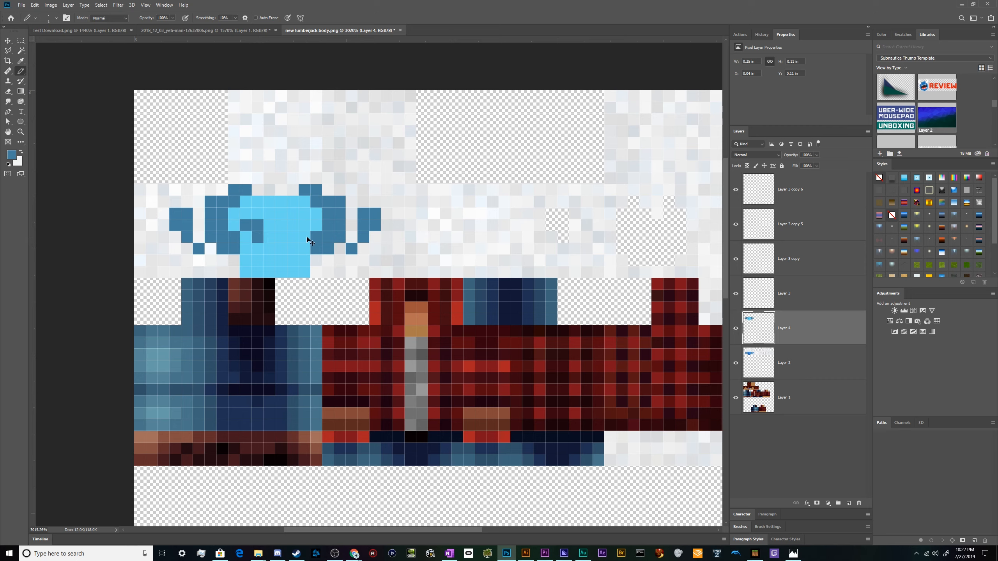
Set a dark navy foreground colour and pencil in the yeti face's eyes.
{"action": "key", "text": "ctrl+z"}
{"action": "key", "text": "ctrl+shift+z"}
{"action": "left_click", "coordinate": [11, 154]}
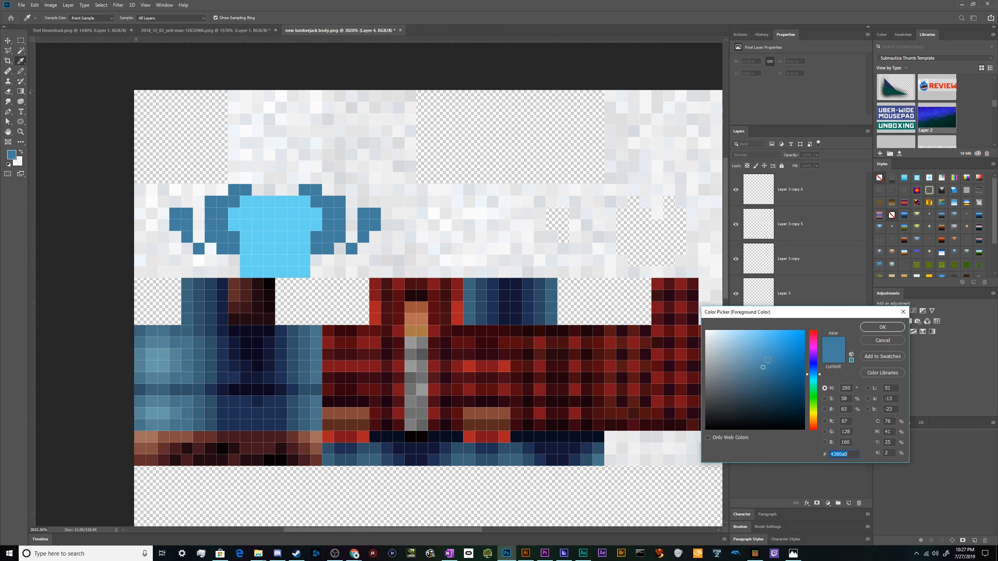
{"action": "left_click", "coordinate": [792, 409]}
{"action": "left_click", "coordinate": [876, 326]}
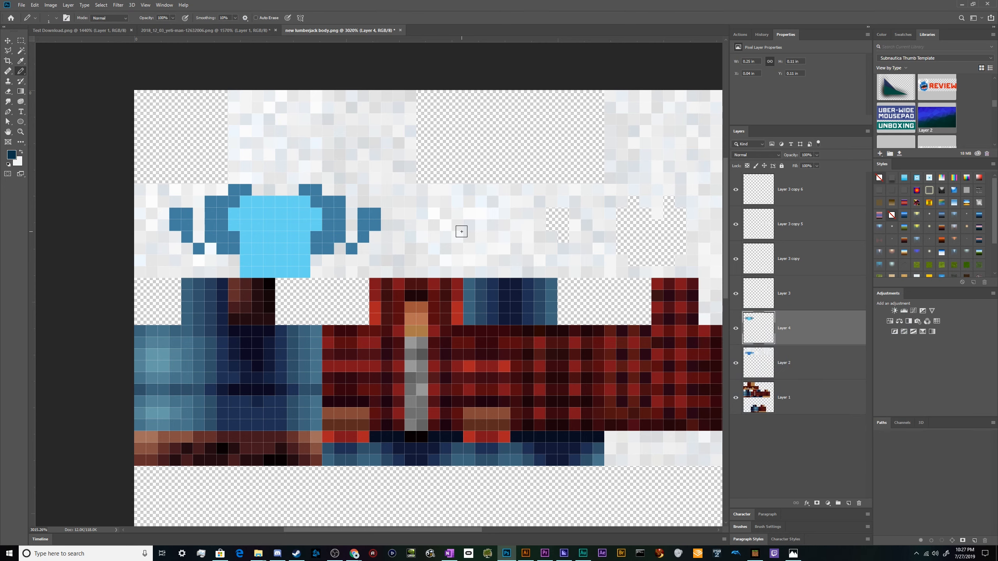
{"action": "left_click_drag", "start_coordinate": [250, 224], "coordinate": [257, 225]}
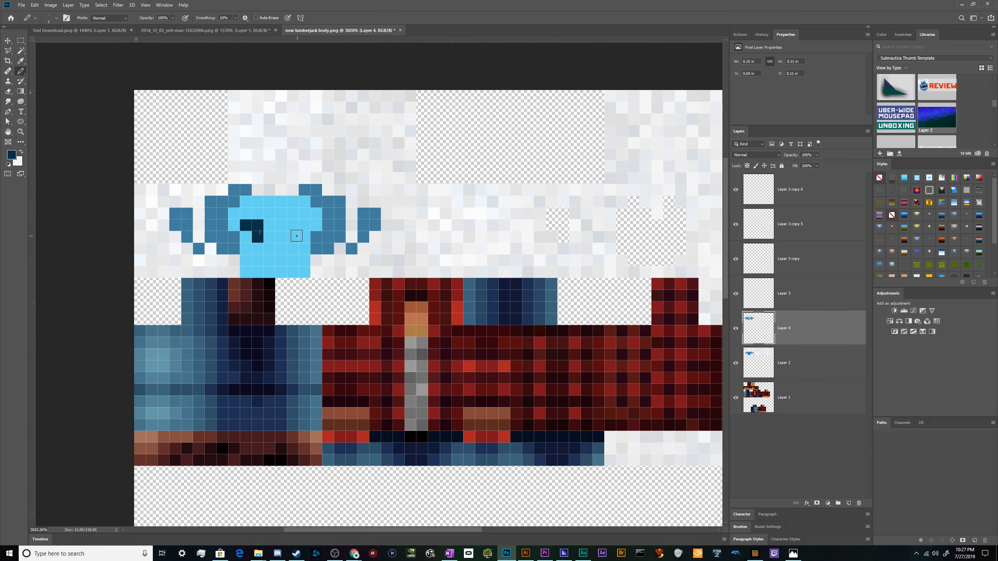
Undo the last pencil mark on the yeti face.
{"action": "scroll", "coordinate": [278, 125], "scroll_direction": "down", "scroll_amount": 3}
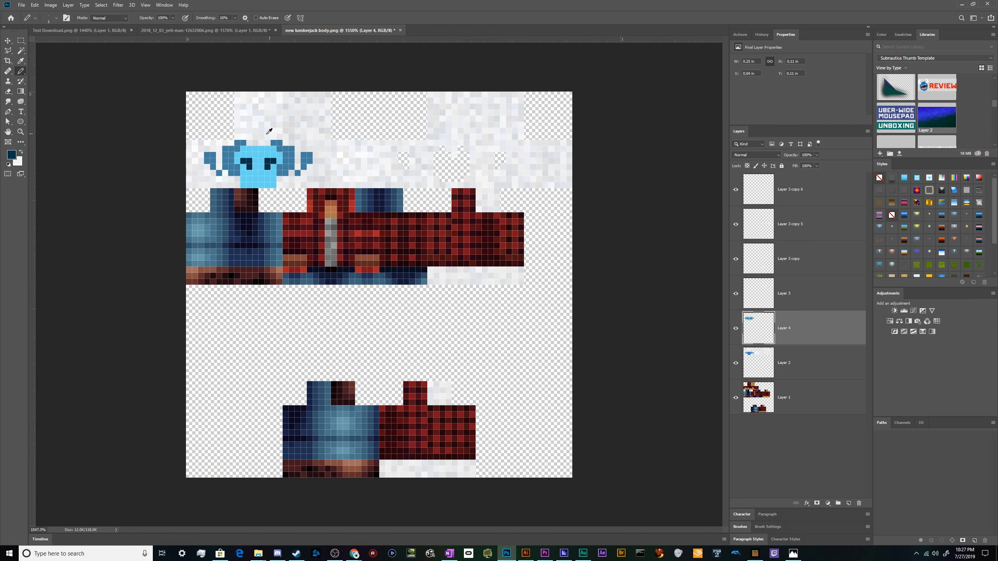
{"action": "scroll", "coordinate": [248, 126], "scroll_direction": "up", "scroll_amount": 2}
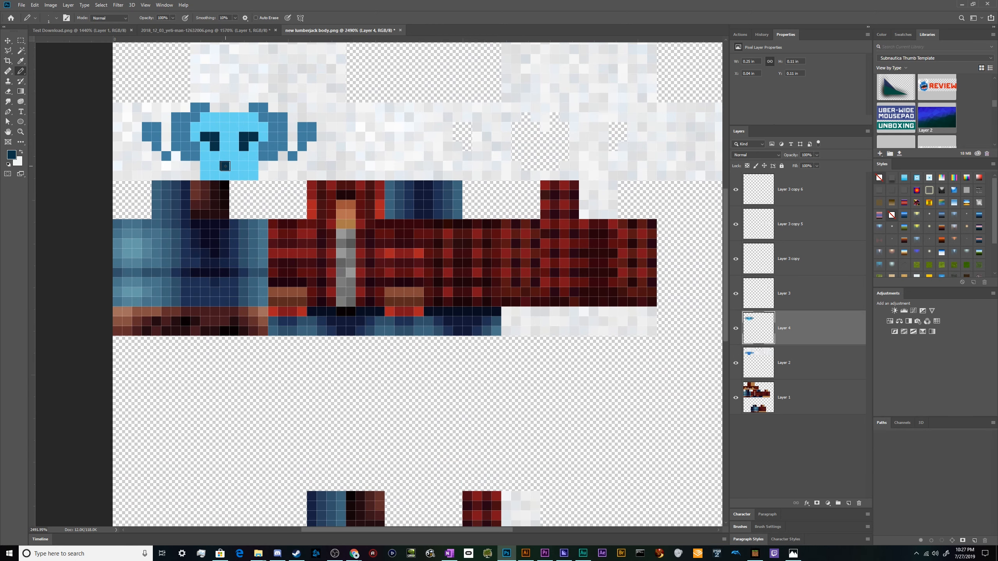
{"action": "key", "text": "ctrl+z"}
{"action": "scroll", "coordinate": [226, 232], "scroll_direction": "down", "scroll_amount": 2}
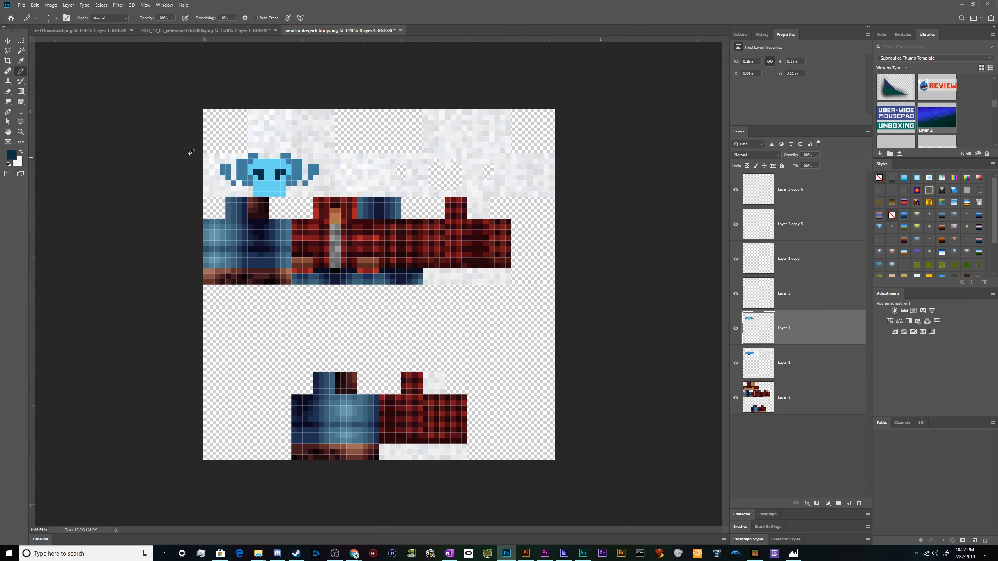
{"action": "scroll", "coordinate": [220, 158], "scroll_direction": "up", "scroll_amount": 2}
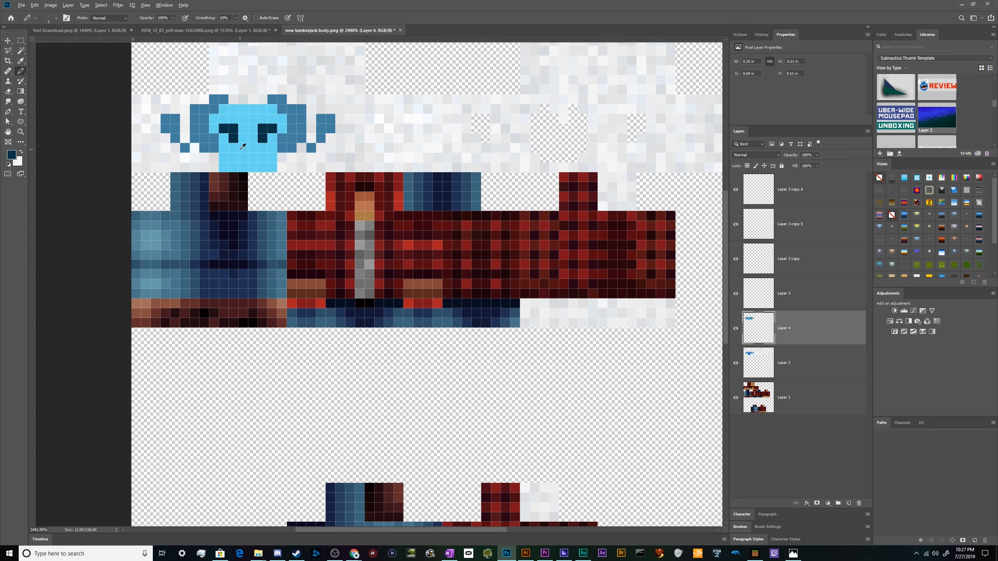
{"action": "scroll", "coordinate": [242, 146], "scroll_direction": "down", "scroll_amount": 1}
{"action": "scroll", "coordinate": [244, 149], "scroll_direction": "up", "scroll_amount": 1}
{"action": "scroll", "coordinate": [245, 151], "scroll_direction": "down", "scroll_amount": 2}
{"action": "scroll", "coordinate": [249, 154], "scroll_direction": "up", "scroll_amount": 1}
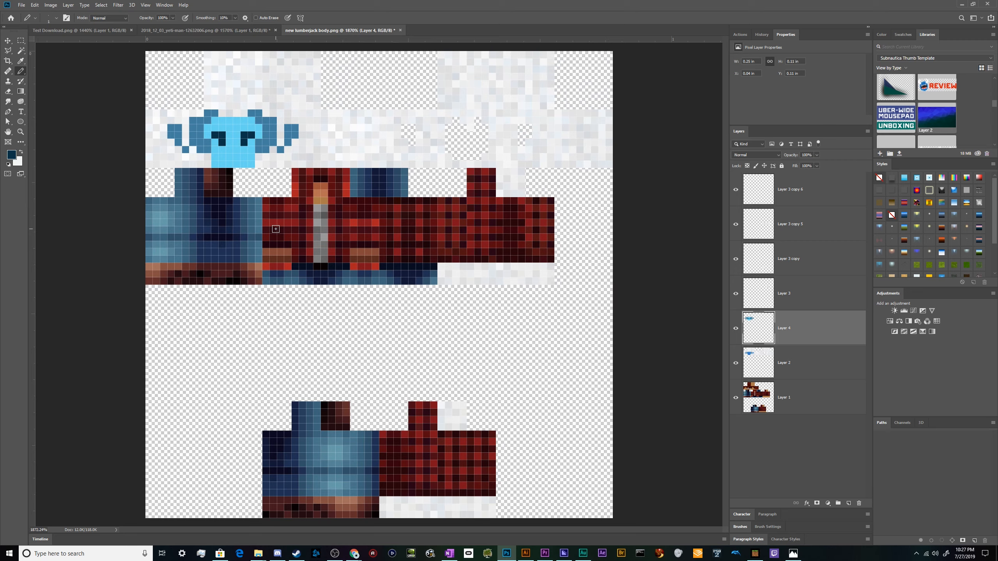
Browse the open skin-site tabs and return to the Lumberjack (Re-Textured) skin page.
{"action": "mouse_move", "coordinate": [354, 553]}
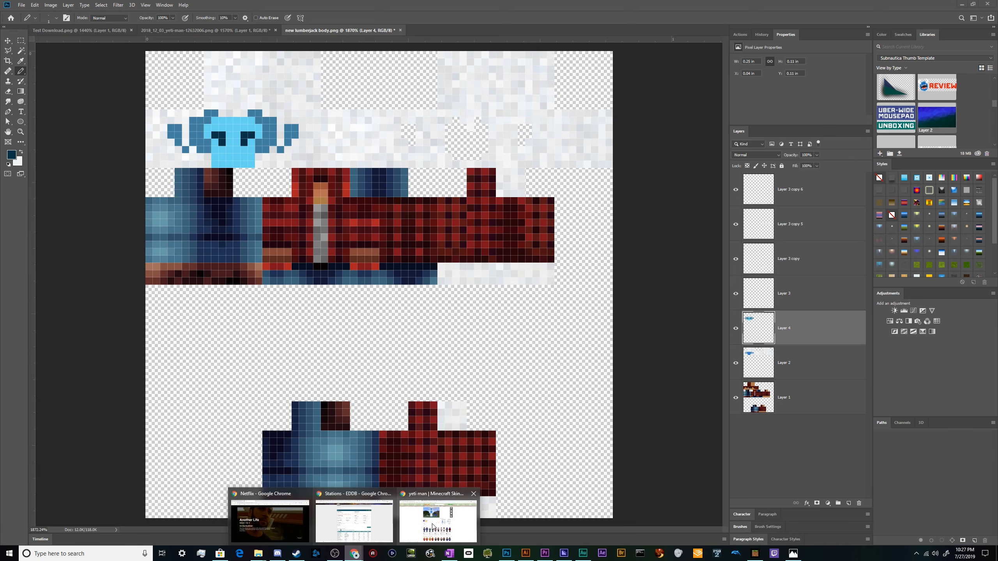
{"action": "left_click", "coordinate": [386, 527]}
{"action": "key", "text": "ctrl+shift+Tab"}
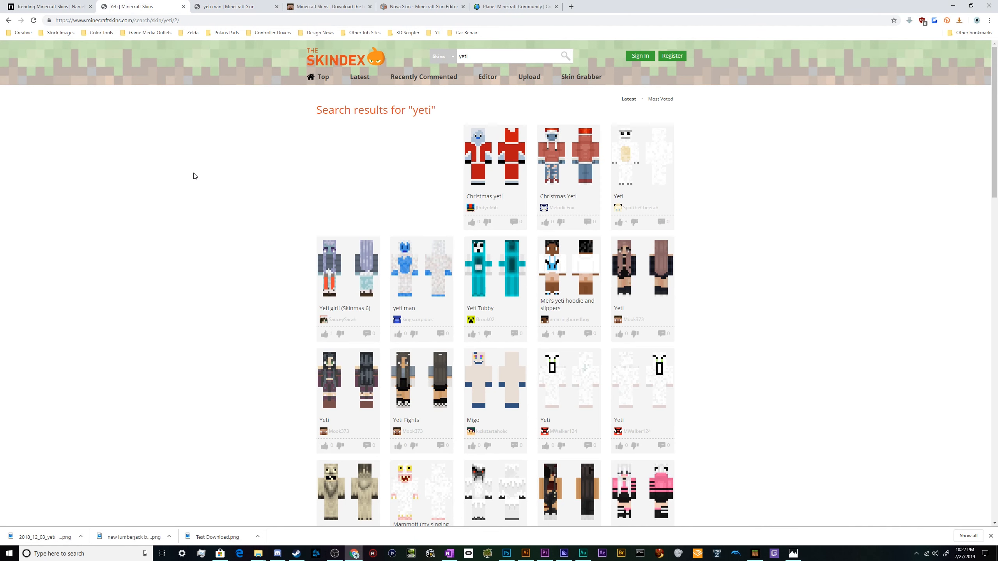
{"action": "key", "text": "ctrl+Tab"}
{"action": "key", "text": "ctrl+Tab"}
{"action": "key", "text": "ctrl+shift+Tab"}
{"action": "key", "text": "ctrl+shift+Tab"}
{"action": "key", "text": "alt+Left"}
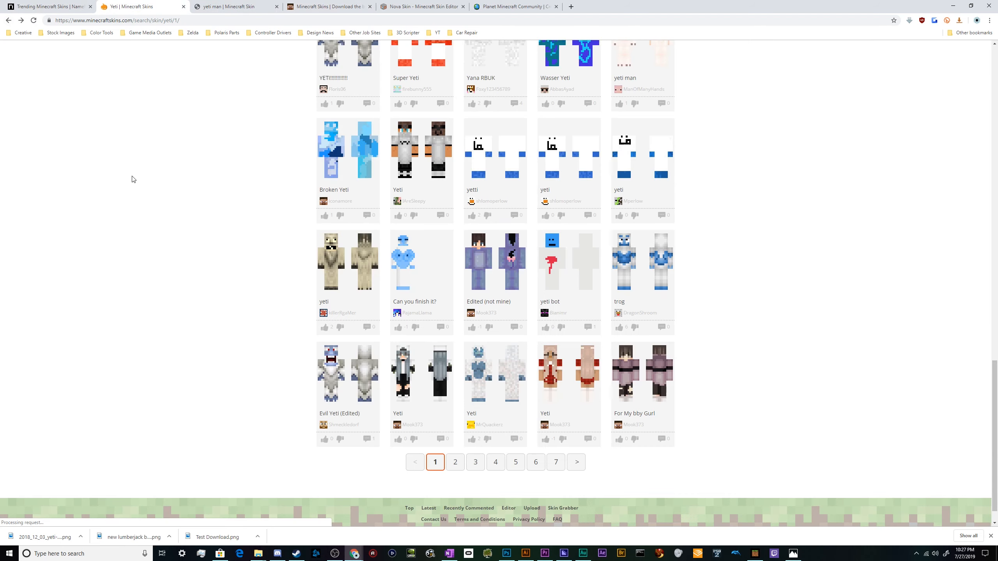
{"action": "scroll", "coordinate": [204, 228], "scroll_direction": "up", "scroll_amount": 5}
{"action": "left_click", "coordinate": [9, 19]}
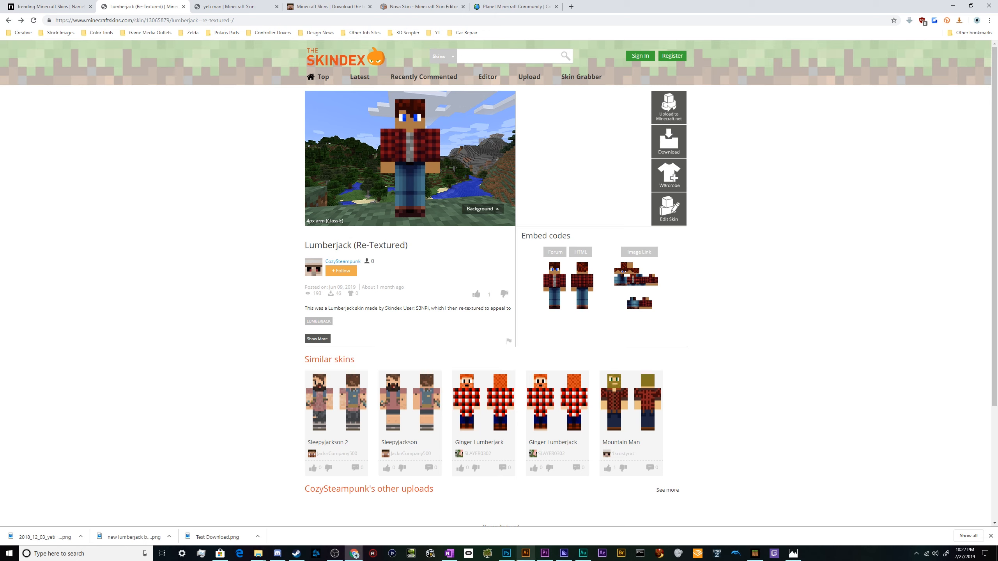
Save the skin as a PNG named Lumberjack 2.0 in the Minecraft Skins folder.
{"action": "left_click", "coordinate": [506, 553]}
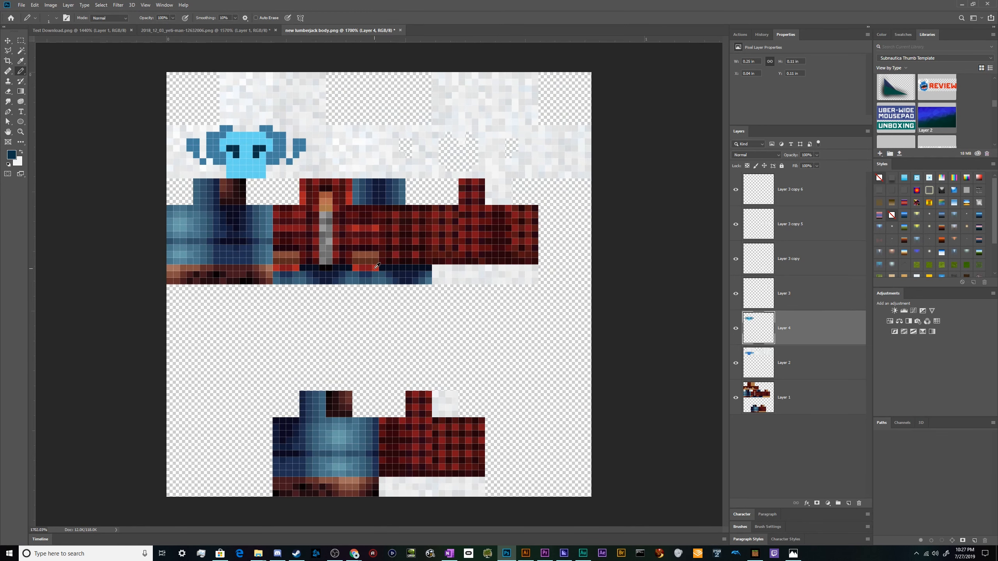
{"action": "key", "text": "ctrl+shift+s"}
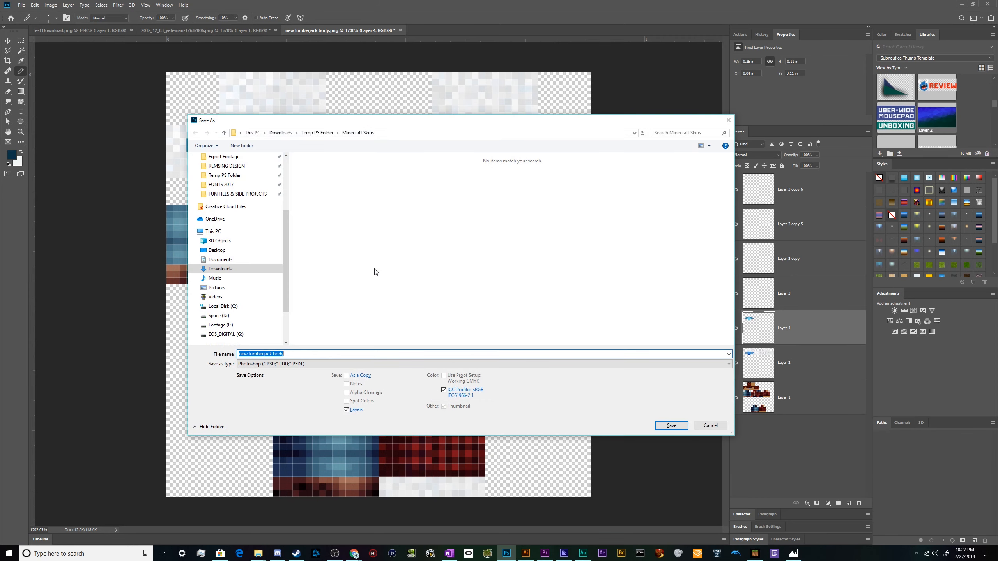
{"action": "key", "text": "BackSpace"}
{"action": "left_click", "coordinate": [385, 363]}
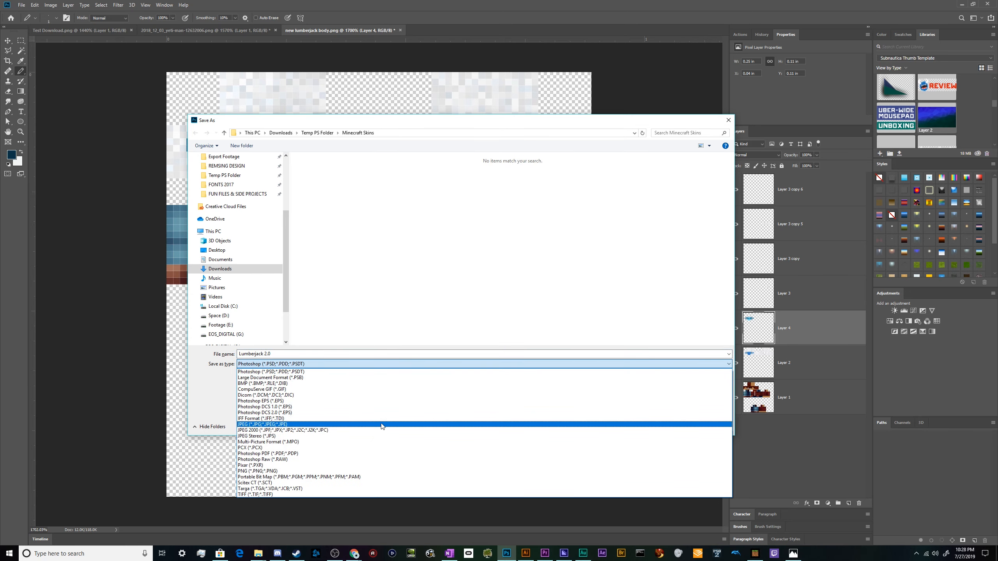
{"action": "left_click", "coordinate": [370, 471]}
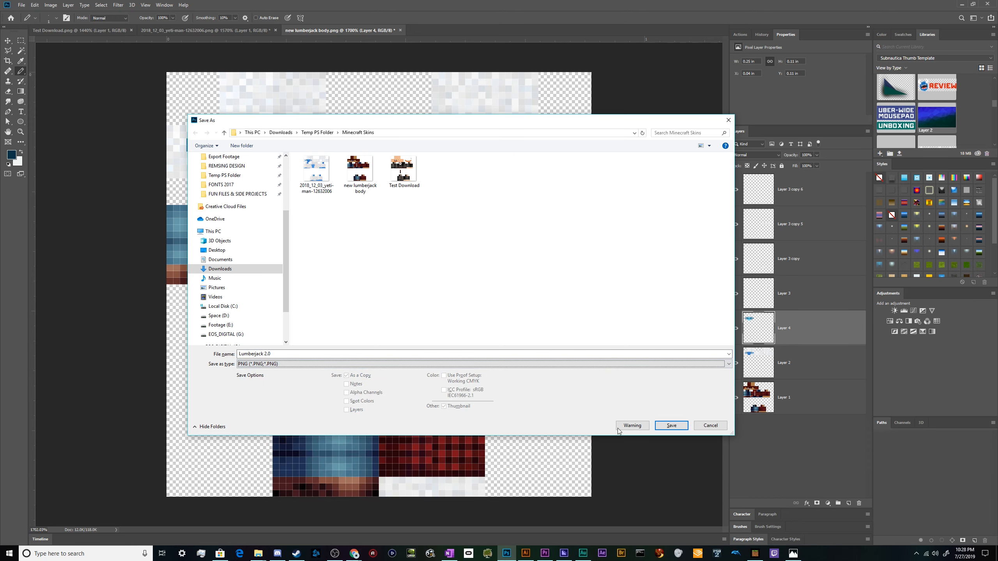
{"action": "left_click", "coordinate": [671, 428]}
{"action": "left_click", "coordinate": [541, 170]}
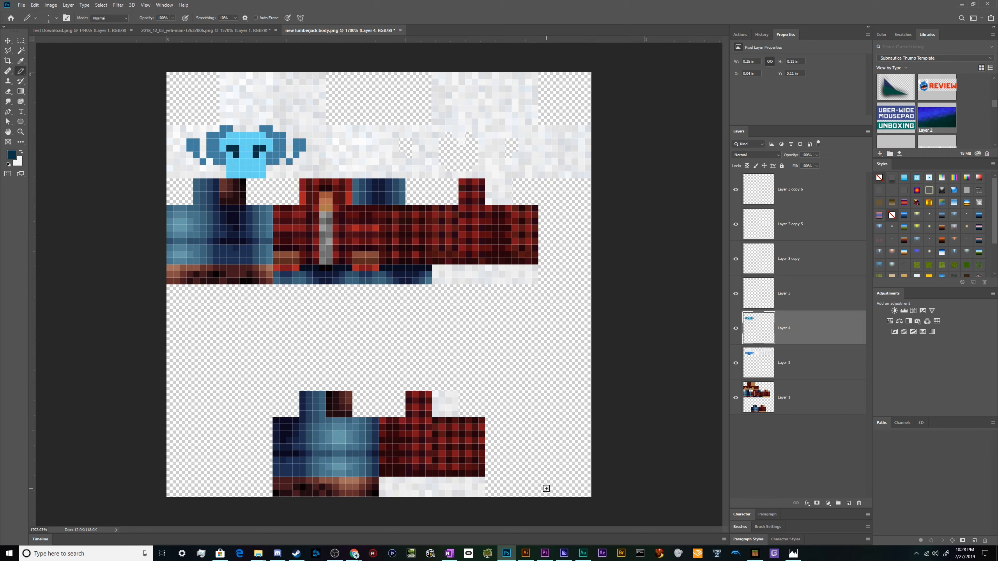
{"action": "key", "text": "v"}
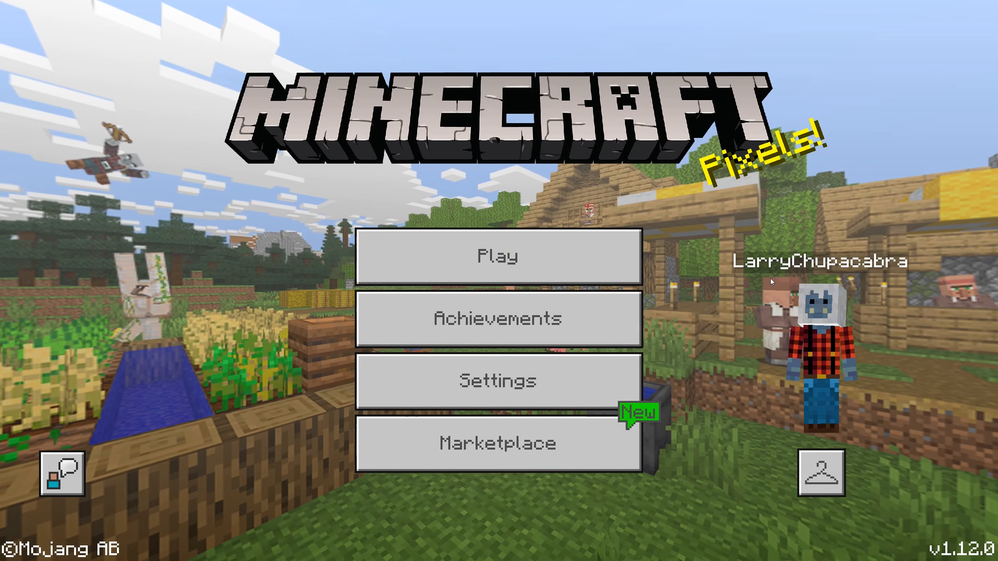
Switch to Minecraft and load Lumberjack 2.0 as a new custom skin with the classic model type.
{"action": "left_click", "coordinate": [822, 472]}
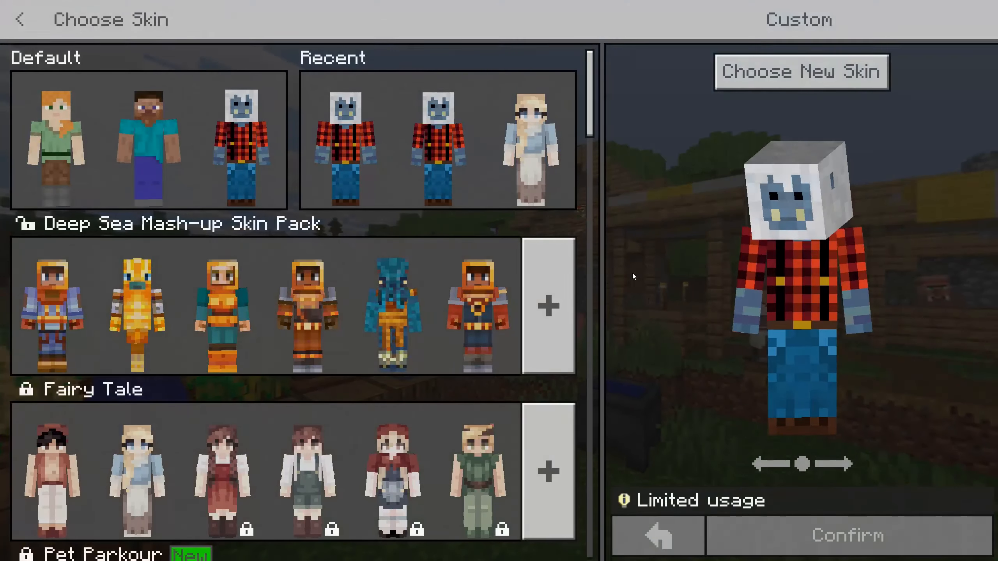
{"action": "left_click", "coordinate": [794, 88]}
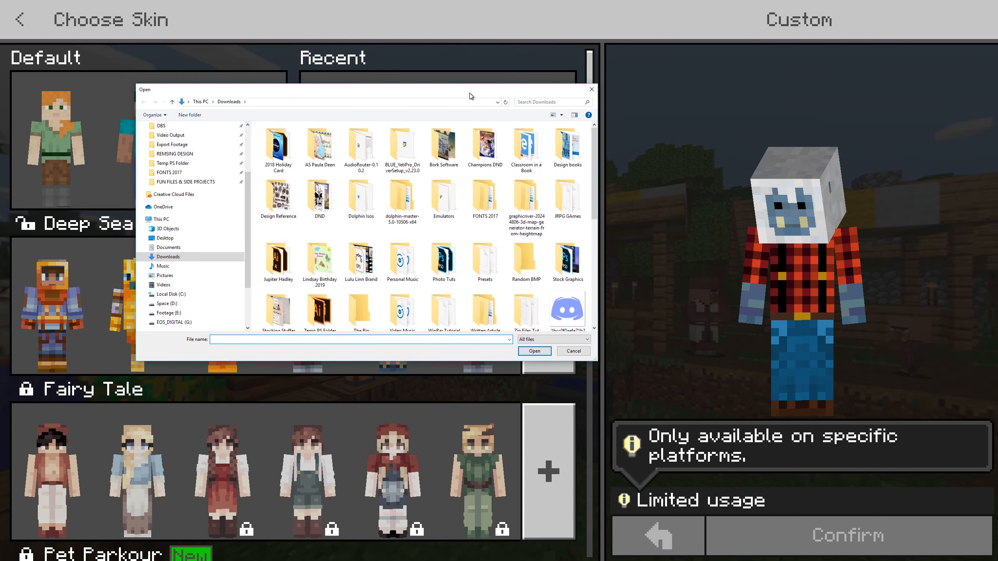
{"action": "scroll", "coordinate": [177, 213], "scroll_direction": "up", "scroll_amount": 2}
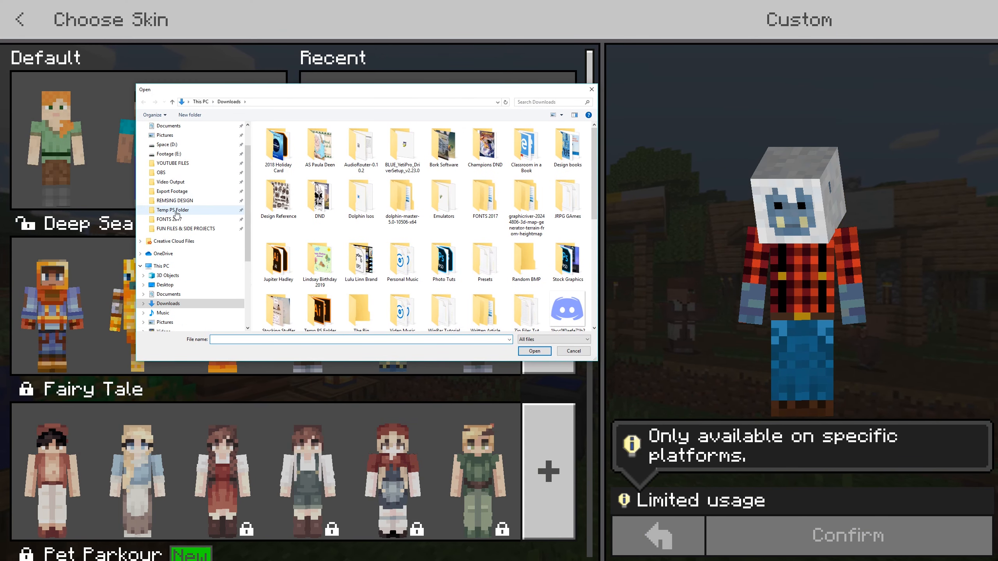
{"action": "left_click", "coordinate": [176, 214]}
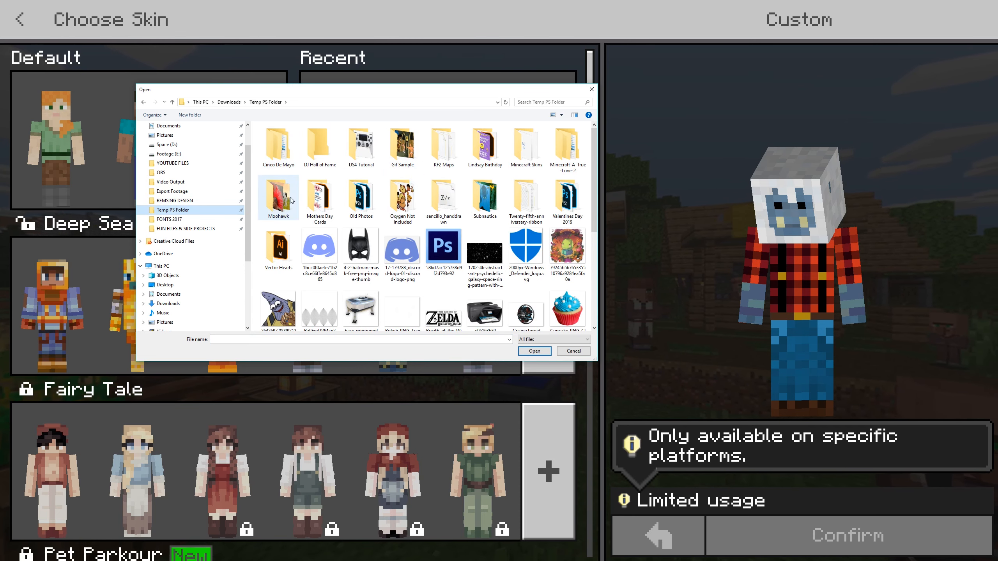
{"action": "double_click", "coordinate": [527, 152]}
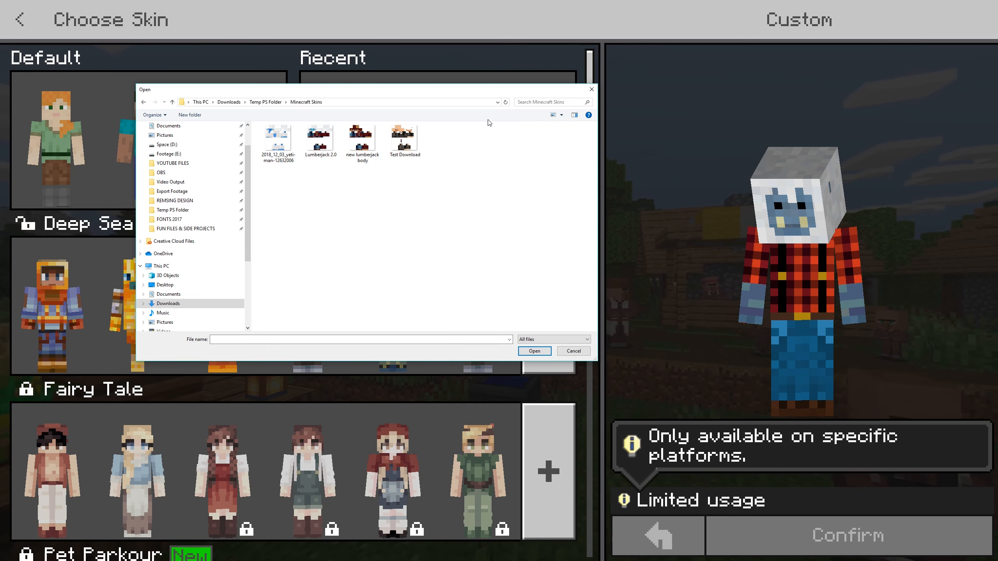
{"action": "left_click", "coordinate": [332, 145]}
{"action": "left_click", "coordinate": [533, 351]}
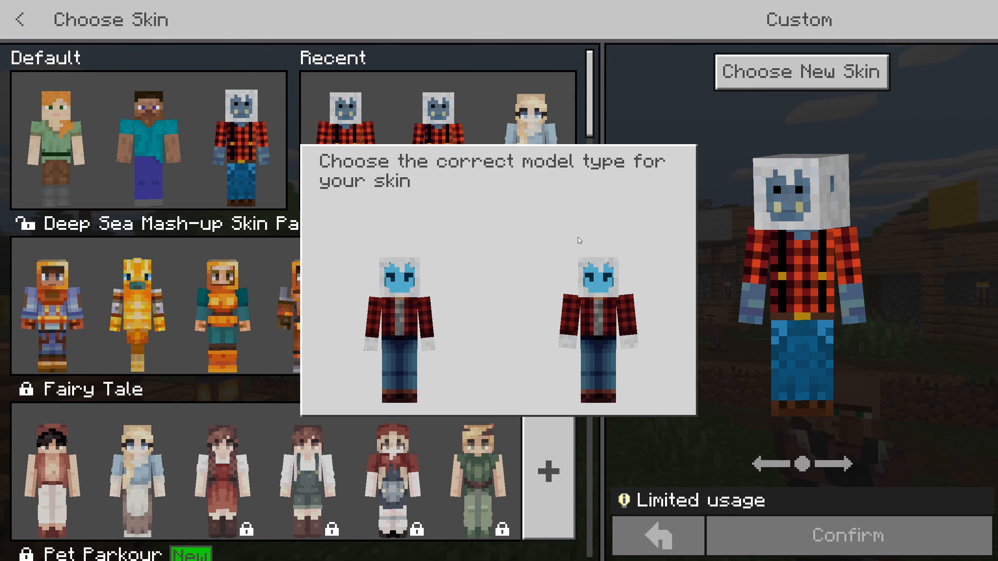
{"action": "left_click", "coordinate": [427, 288]}
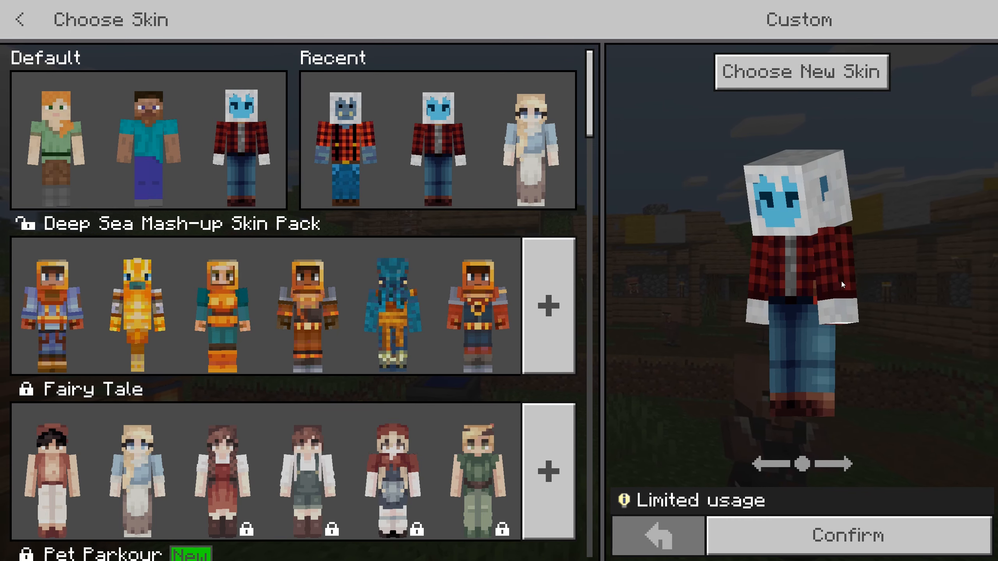
Rotate the skin preview to inspect the new skin from different angles.
{"action": "left_click_drag", "start_coordinate": [841, 280], "coordinate": [788, 288]}
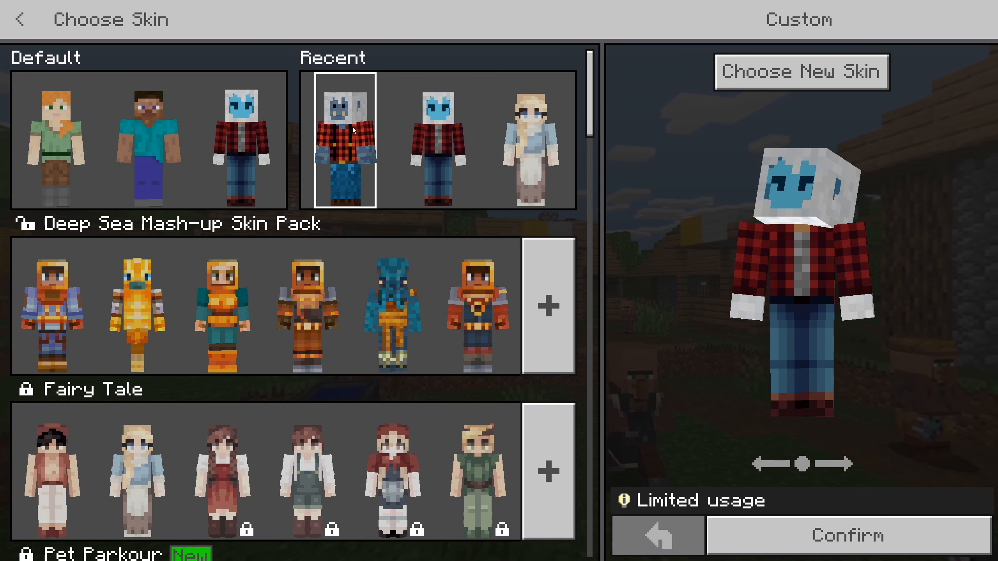
{"action": "mouse_move", "coordinate": [688, 499]}
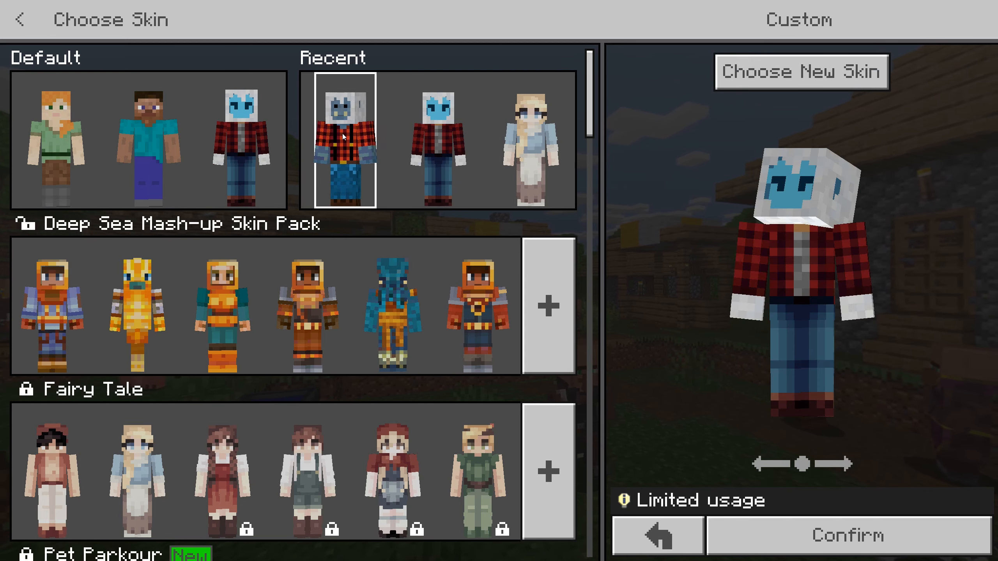
{"action": "left_click_drag", "start_coordinate": [739, 272], "coordinate": [932, 285]}
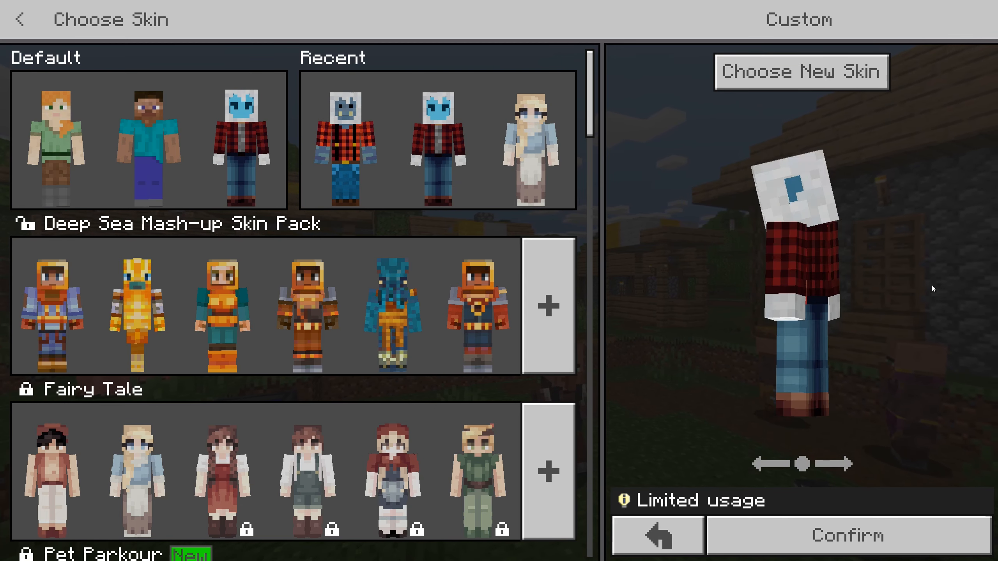
Revert to the previous Cinderella skin and confirm it.
{"action": "left_click", "coordinate": [696, 544]}
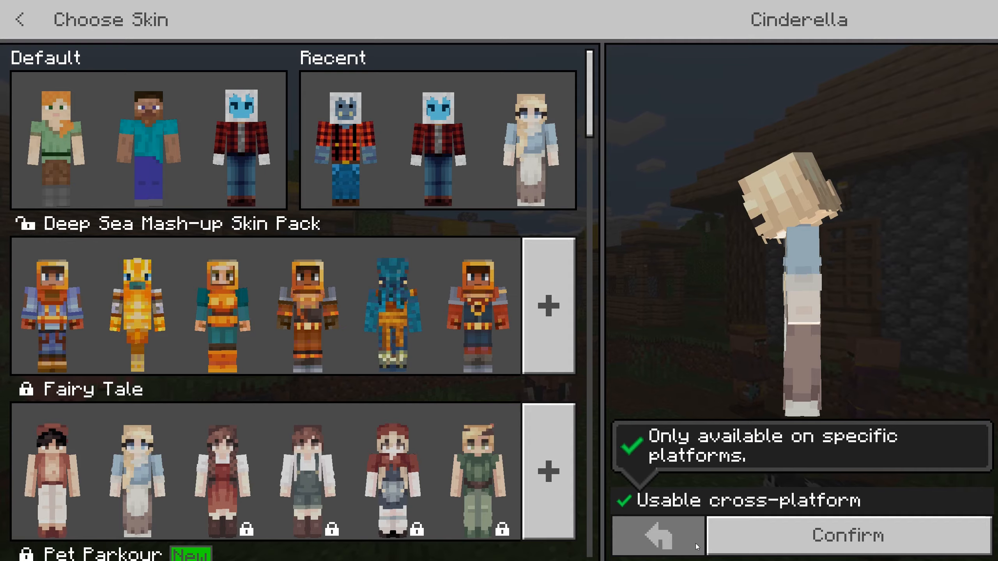
{"action": "left_click", "coordinate": [792, 532]}
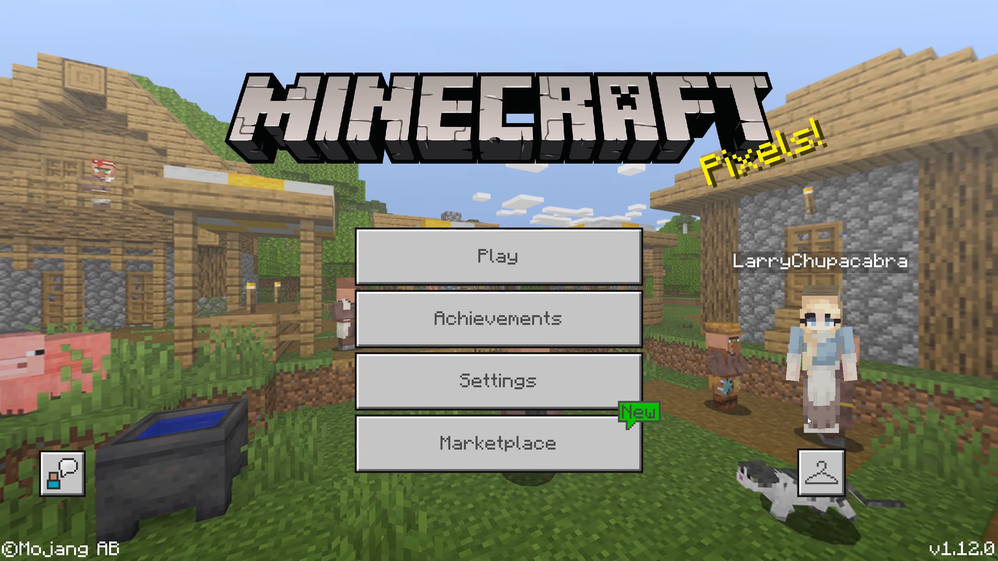
Reopen the skin picker and select the custom yeti lumberjack skin.
{"action": "left_click", "coordinate": [808, 419]}
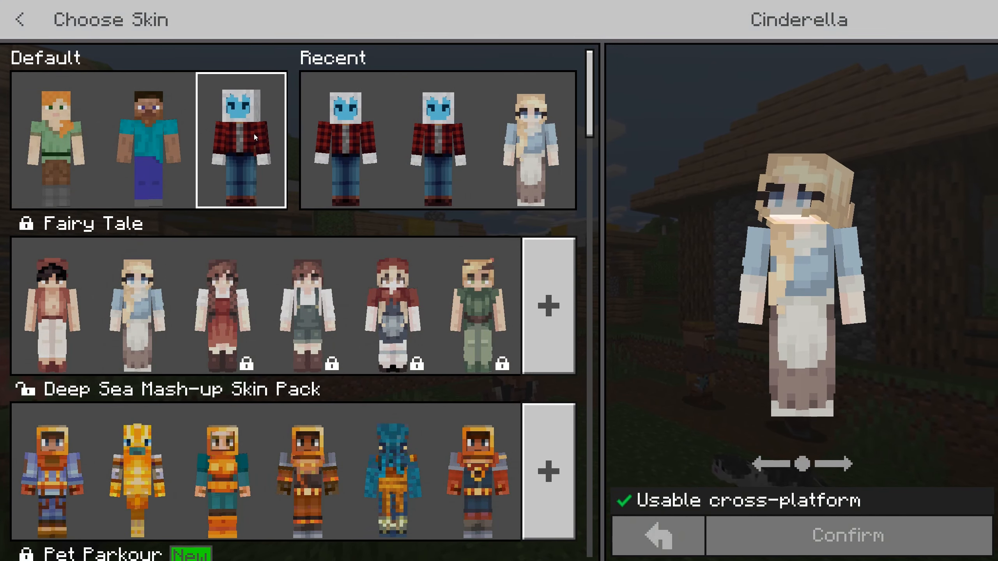
{"action": "left_click", "coordinate": [334, 137]}
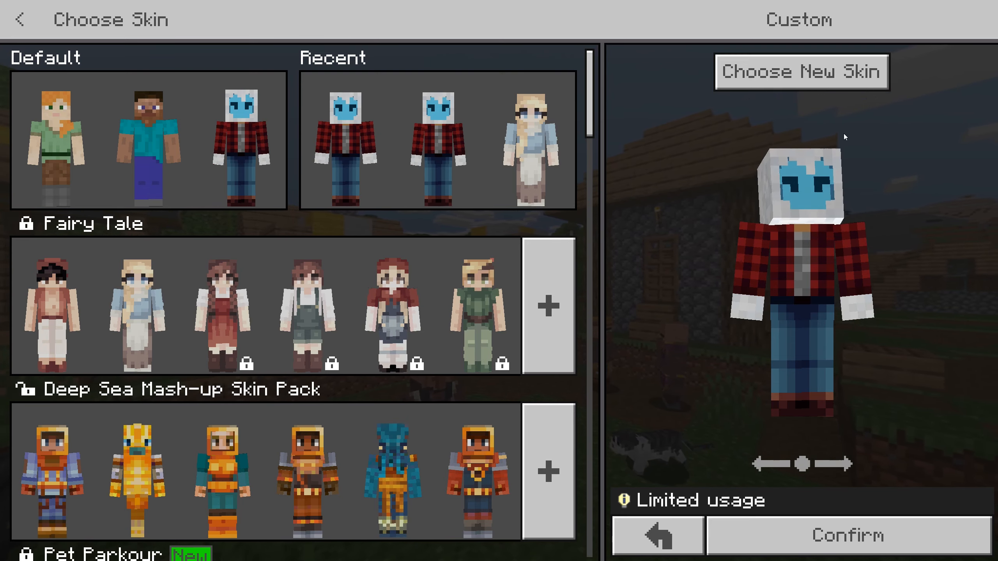
{"action": "left_click", "coordinate": [673, 527]}
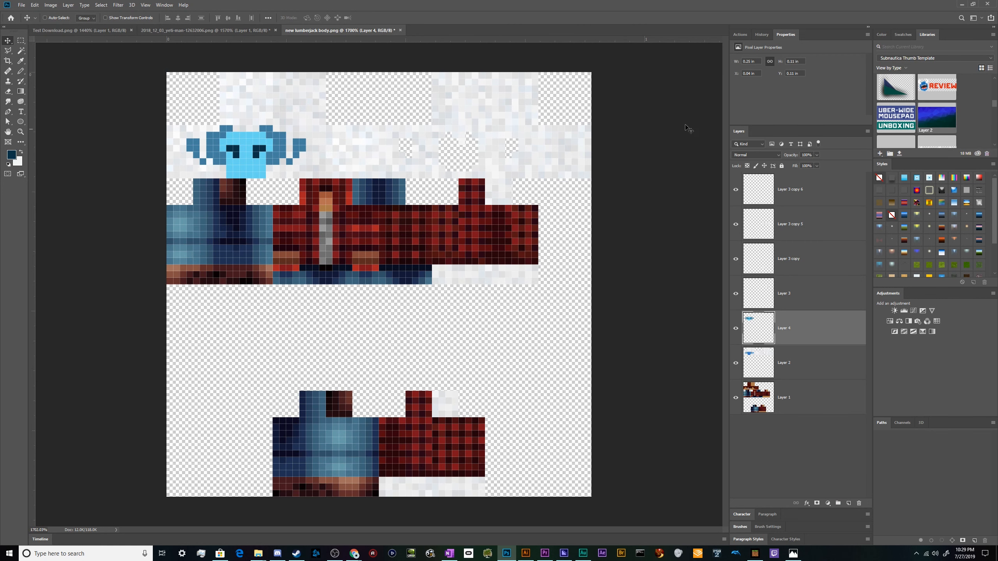
Toggle Layer 4's visibility to compare the recoloured face with the original.
{"action": "left_click", "coordinate": [740, 335]}
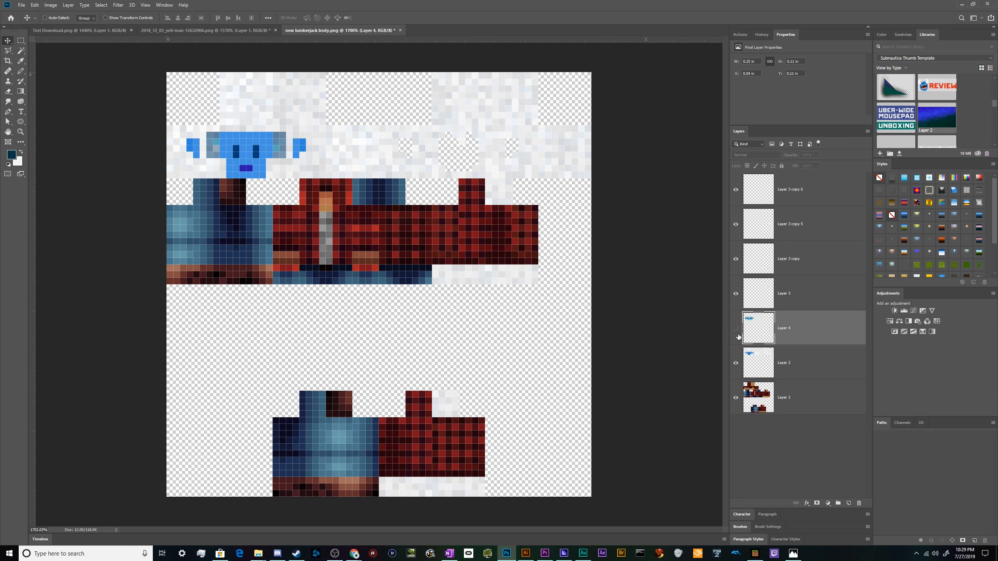
{"action": "left_click", "coordinate": [740, 335]}
{"action": "left_click", "coordinate": [740, 335]}
{"action": "left_click", "coordinate": [740, 335]}
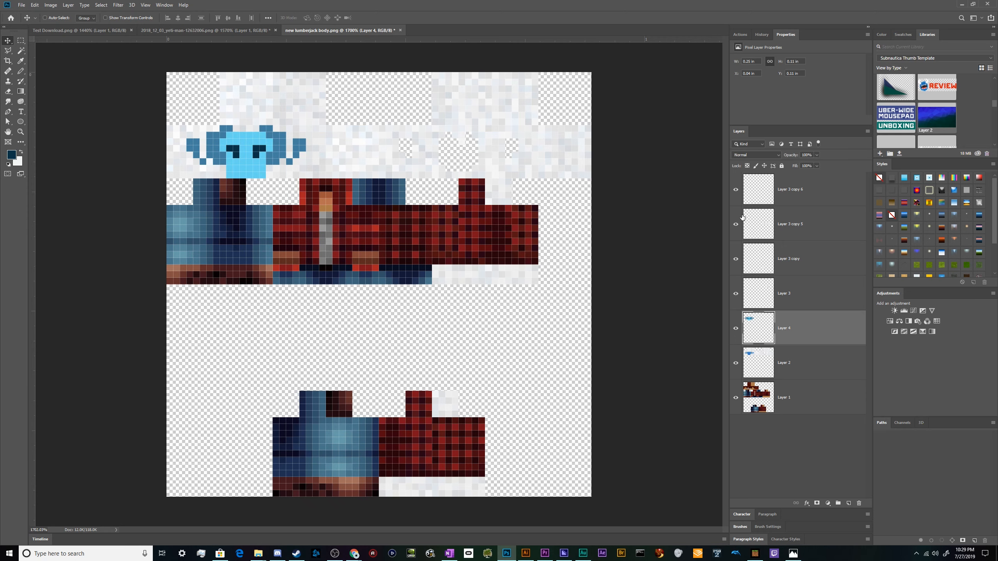
Copy the yeti skin's orange face layer into the lumberjack skin document.
{"action": "key", "text": "ctrl+Tab"}
{"action": "key", "text": "ctrl+Tab"}
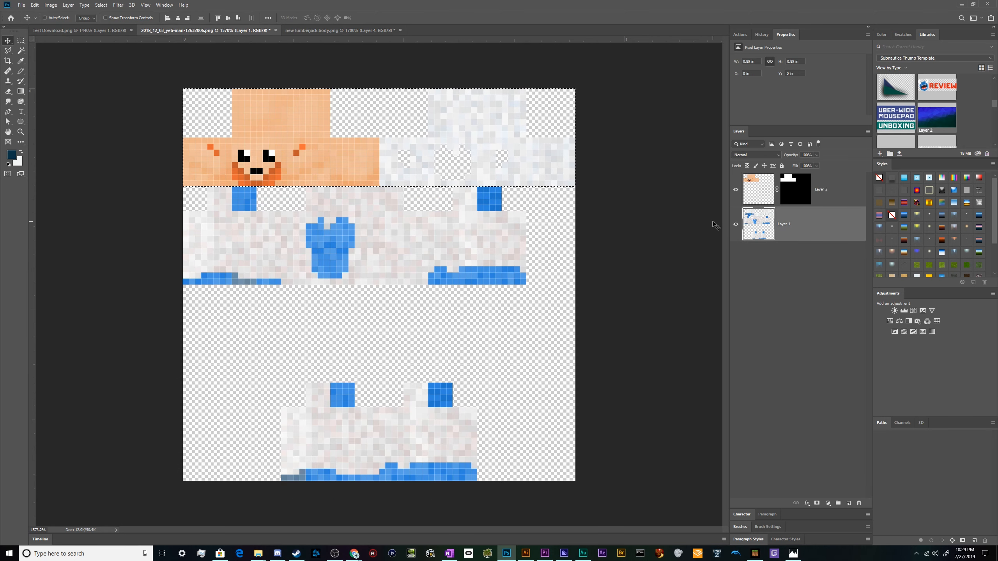
{"action": "left_click", "coordinate": [760, 195]}
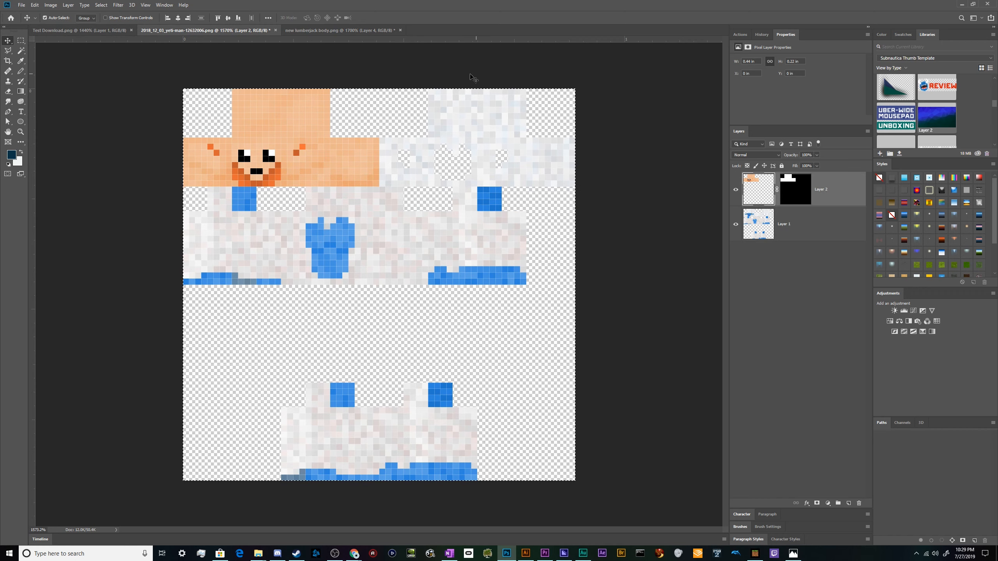
{"action": "left_click_drag", "start_coordinate": [324, 29], "coordinate": [482, 140]}
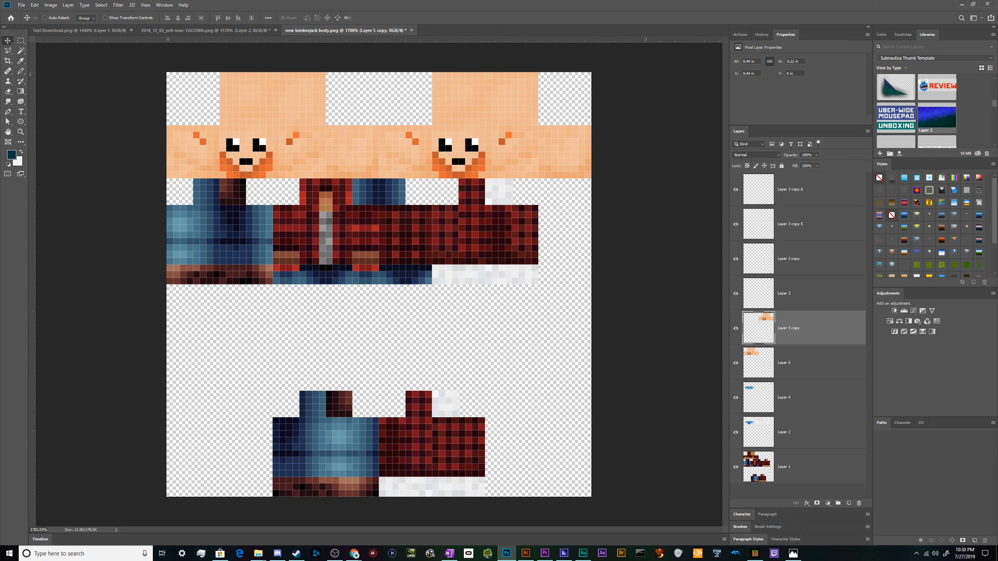
Switch to the browser and open the Nova Skin editor tab.
{"action": "key", "text": "alt+Tab"}
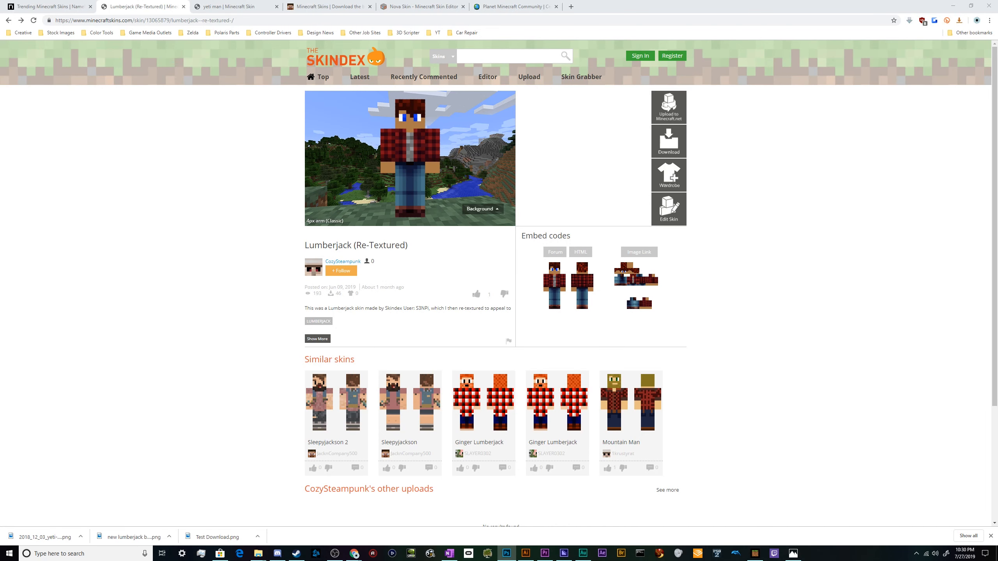
{"action": "left_click", "coordinate": [330, 6]}
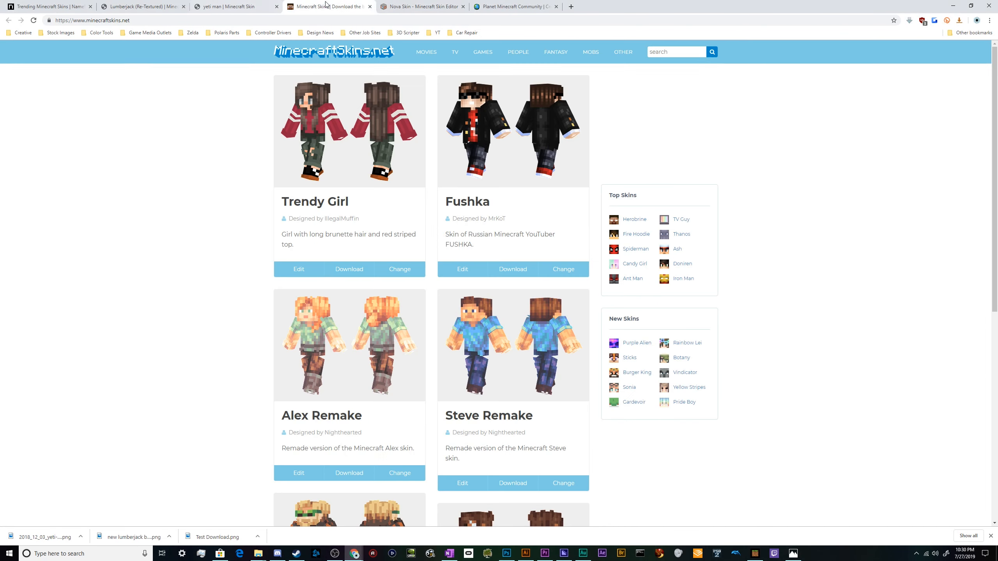
{"action": "left_click", "coordinate": [396, 4]}
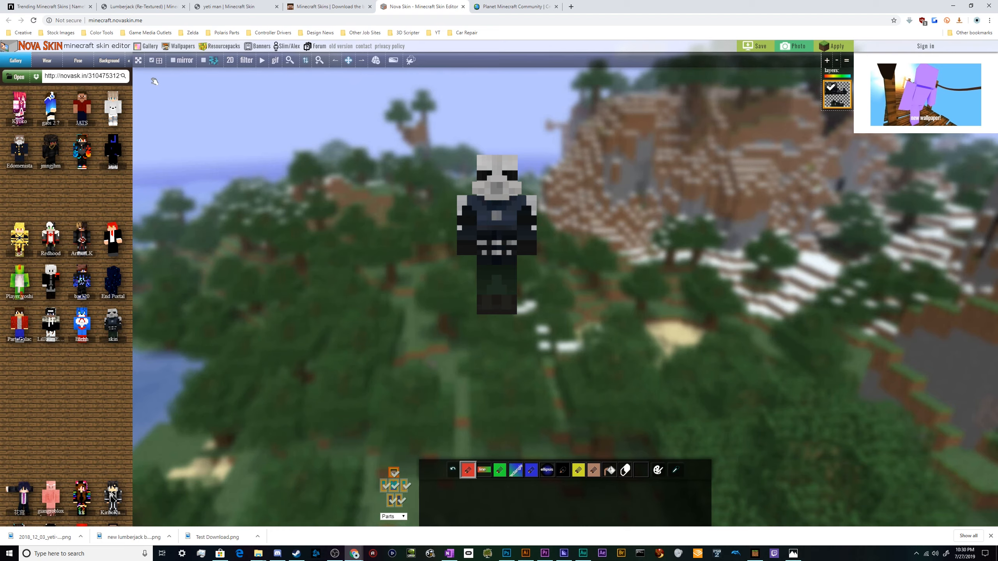
Preview the current skin full screen, rotating and zooming the model, then leave full screen.
{"action": "left_click", "coordinate": [138, 63]}
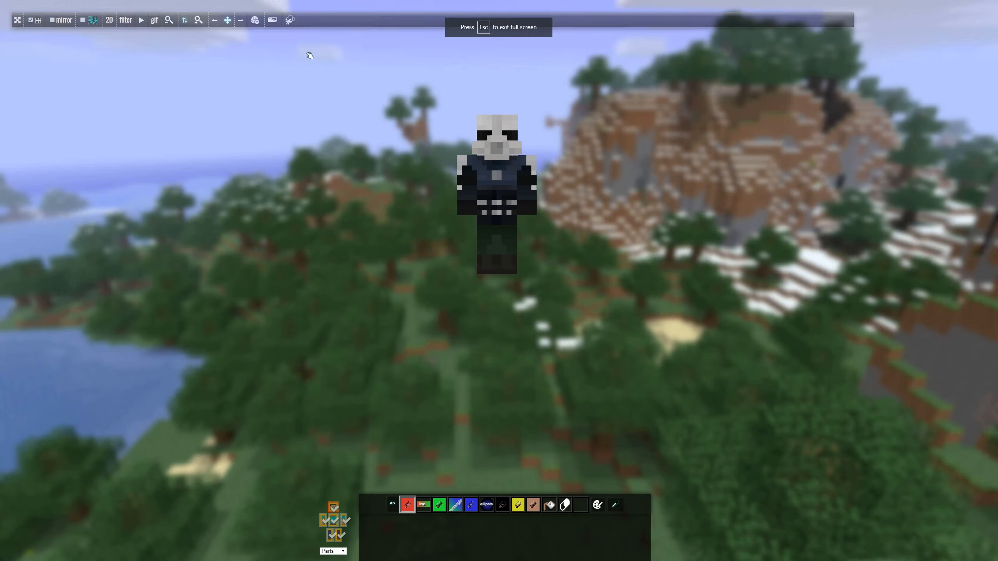
{"action": "left_click", "coordinate": [218, 23]}
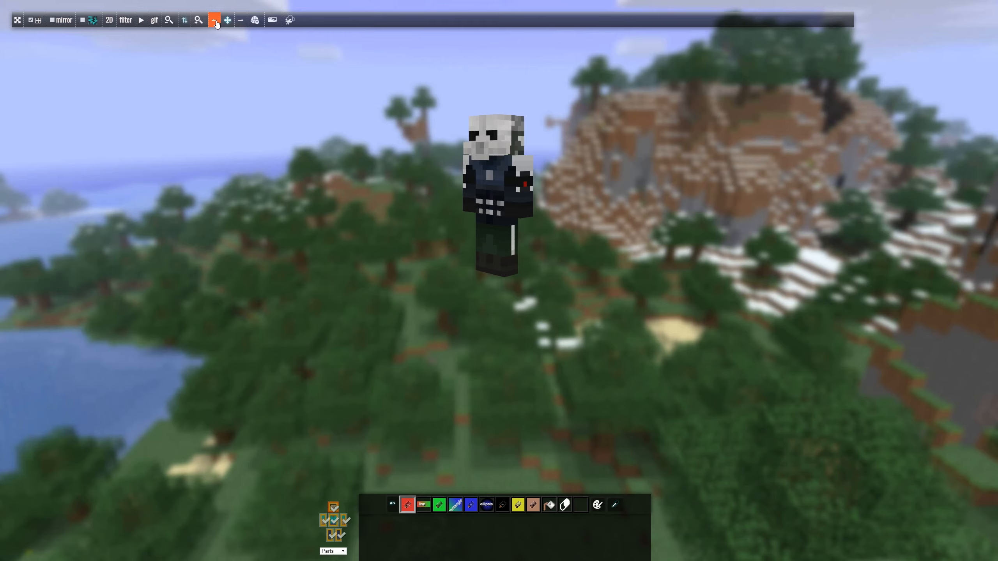
{"action": "left_click", "coordinate": [239, 24]}
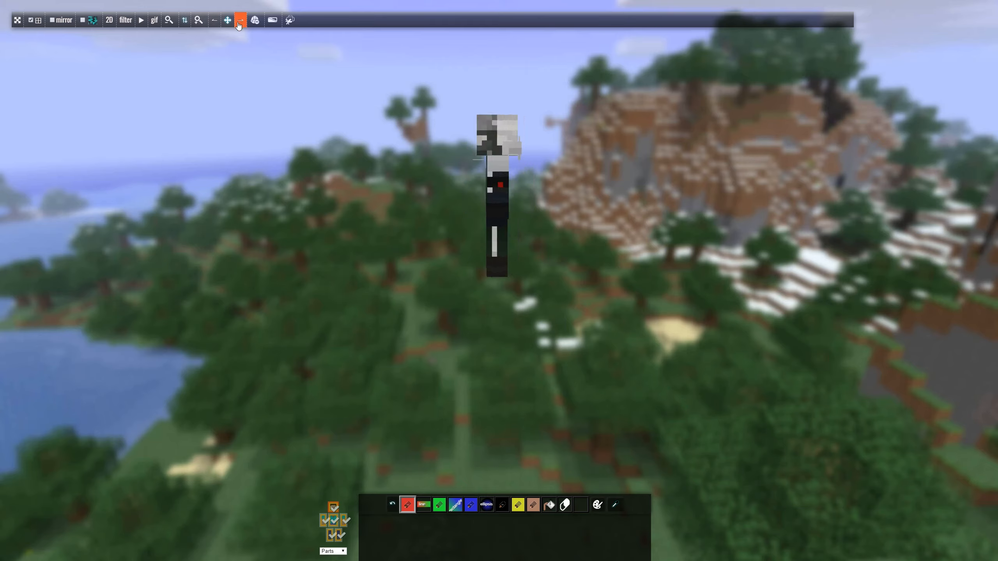
{"action": "left_click", "coordinate": [217, 27]}
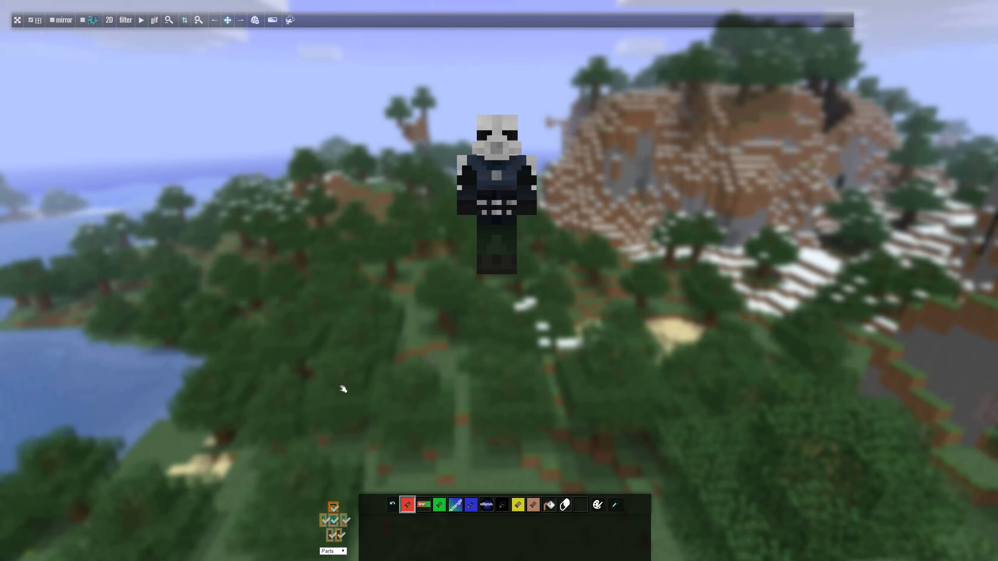
{"action": "scroll", "coordinate": [506, 196], "scroll_direction": "up", "scroll_amount": 5}
{"action": "scroll", "coordinate": [507, 196], "scroll_direction": "down", "scroll_amount": 7}
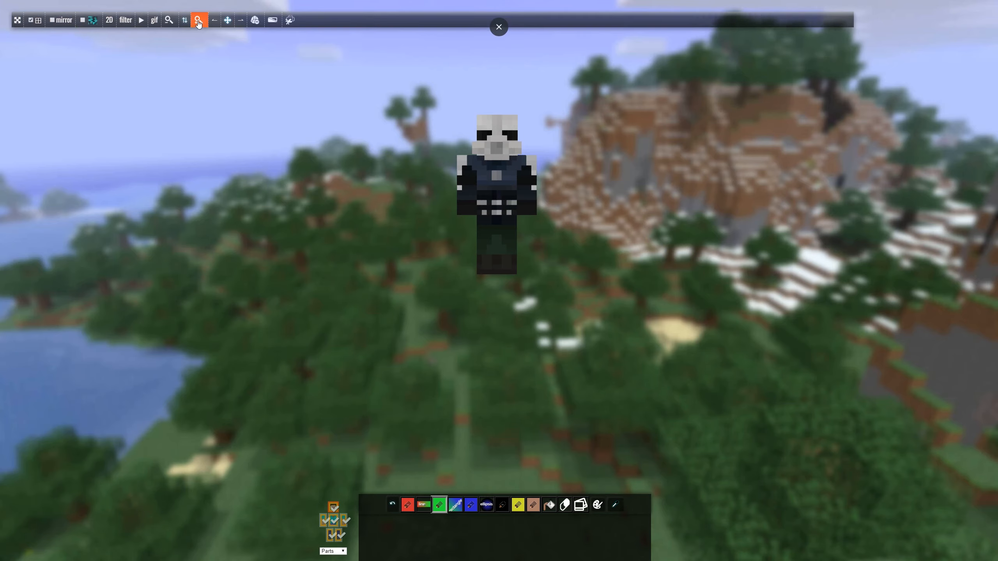
{"action": "left_click", "coordinate": [198, 21]}
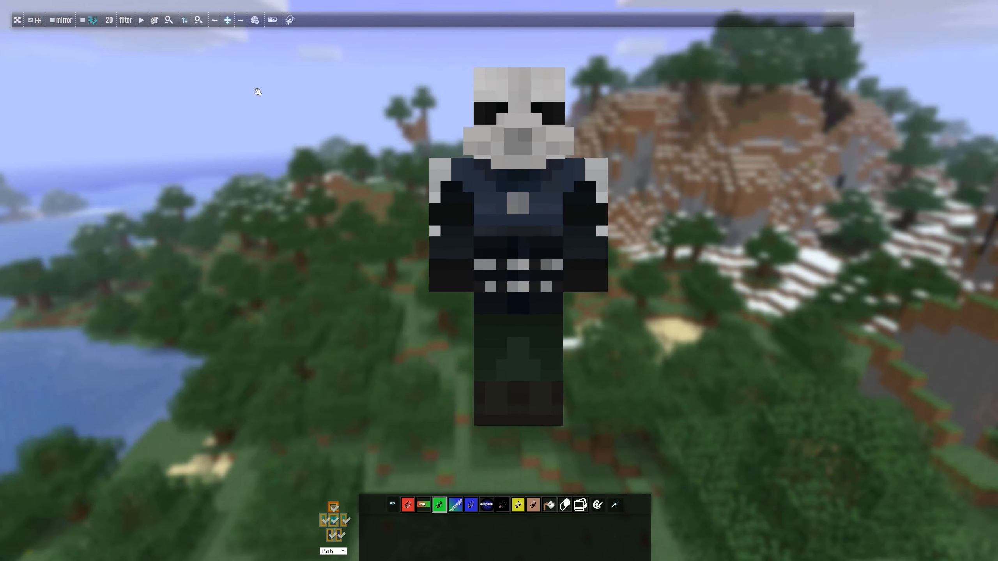
{"action": "left_click", "coordinate": [18, 19]}
Load a green skin from the gallery onto the model and rotate it to view the back.
{"action": "mouse_move", "coordinate": [82, 154]}
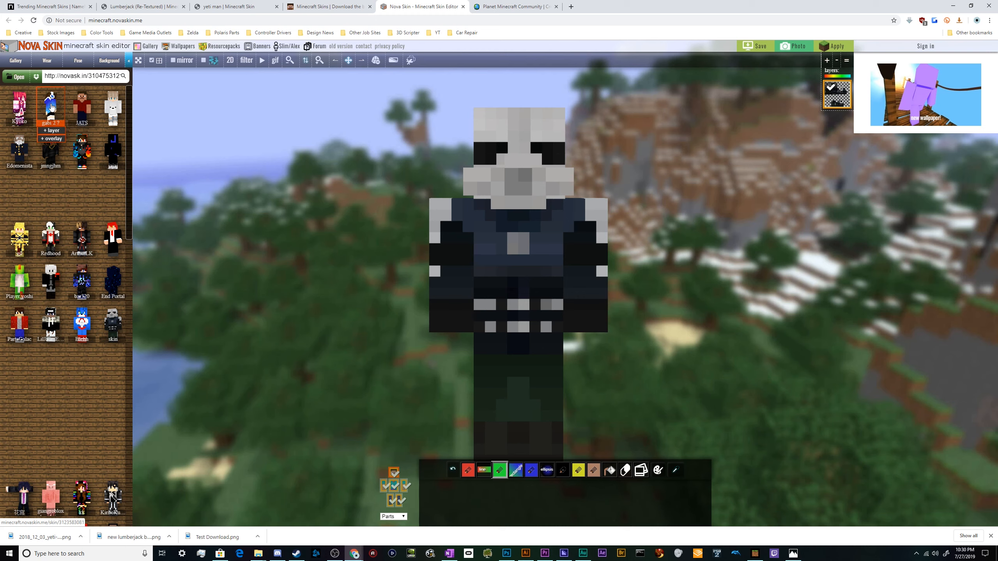
{"action": "mouse_move", "coordinate": [110, 108]}
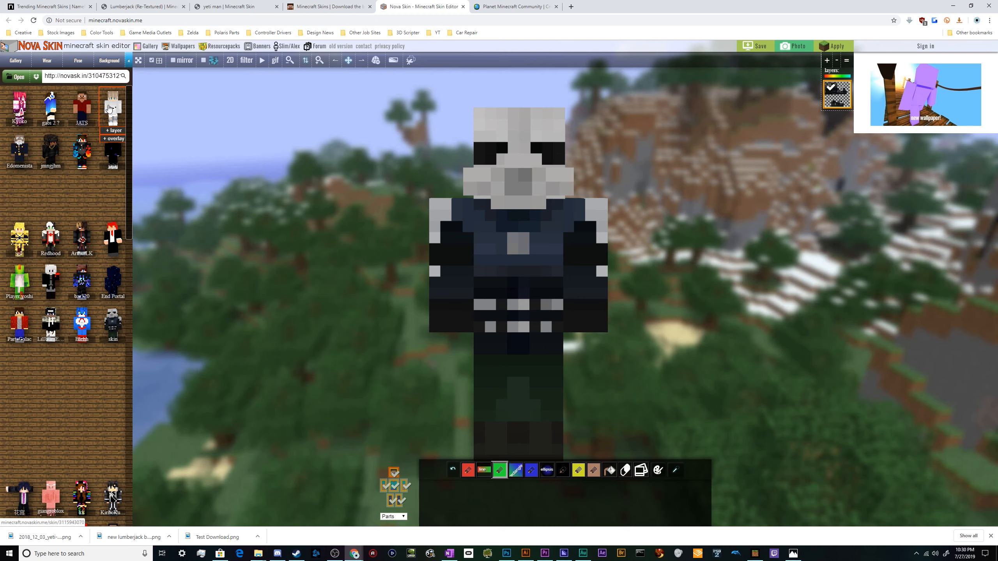
{"action": "left_click", "coordinate": [16, 281]}
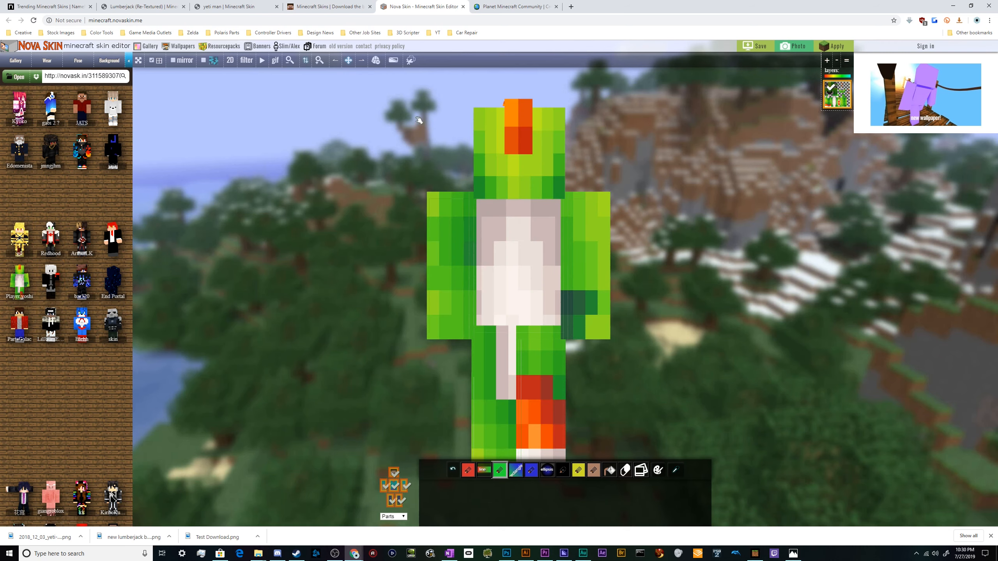
{"action": "left_click", "coordinate": [338, 62]}
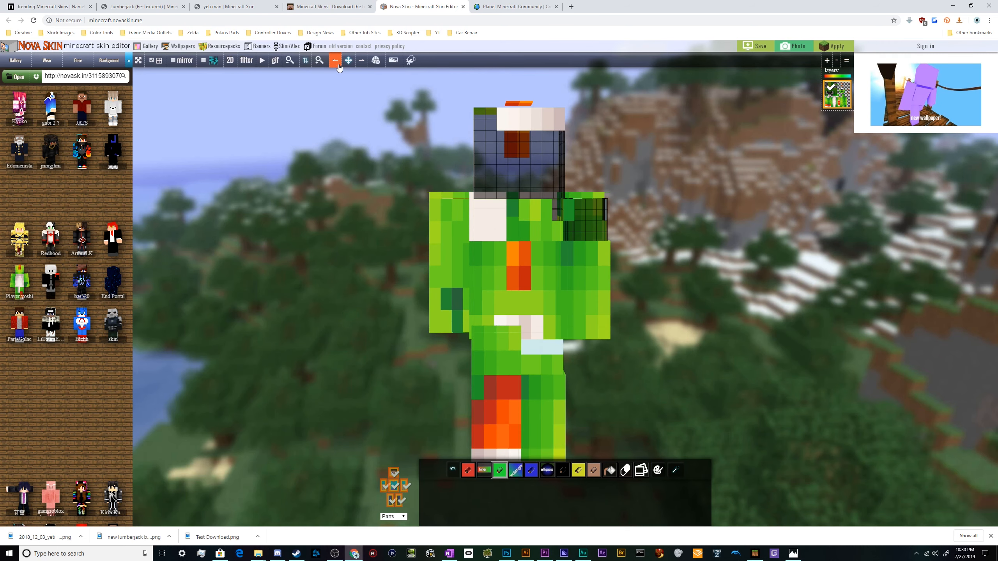
{"action": "left_click", "coordinate": [339, 63]}
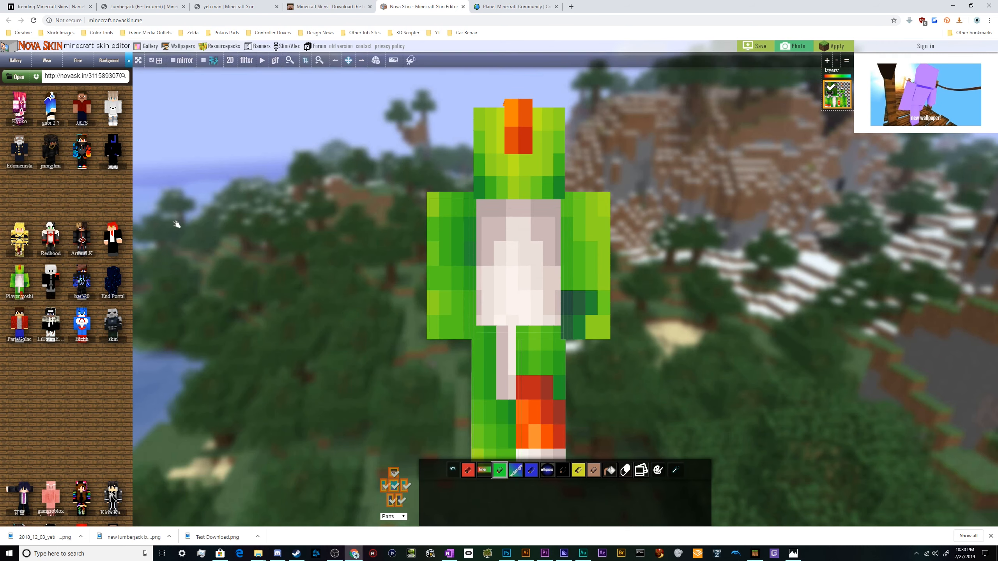
Load the pig skin from the gallery onto the model.
{"action": "mouse_move", "coordinate": [110, 336]}
{"action": "scroll", "coordinate": [59, 330], "scroll_direction": "down", "scroll_amount": 5}
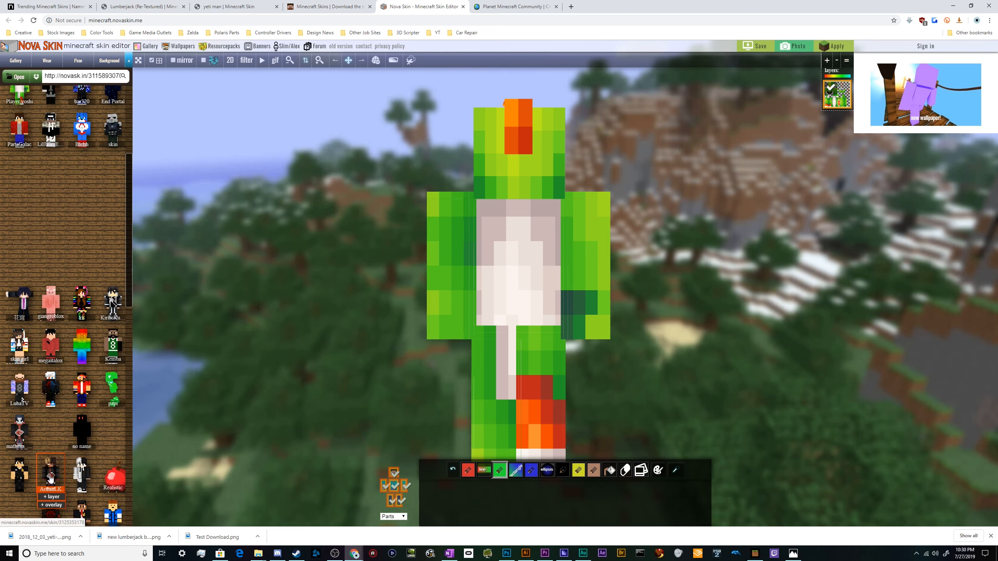
{"action": "left_click", "coordinate": [51, 305]}
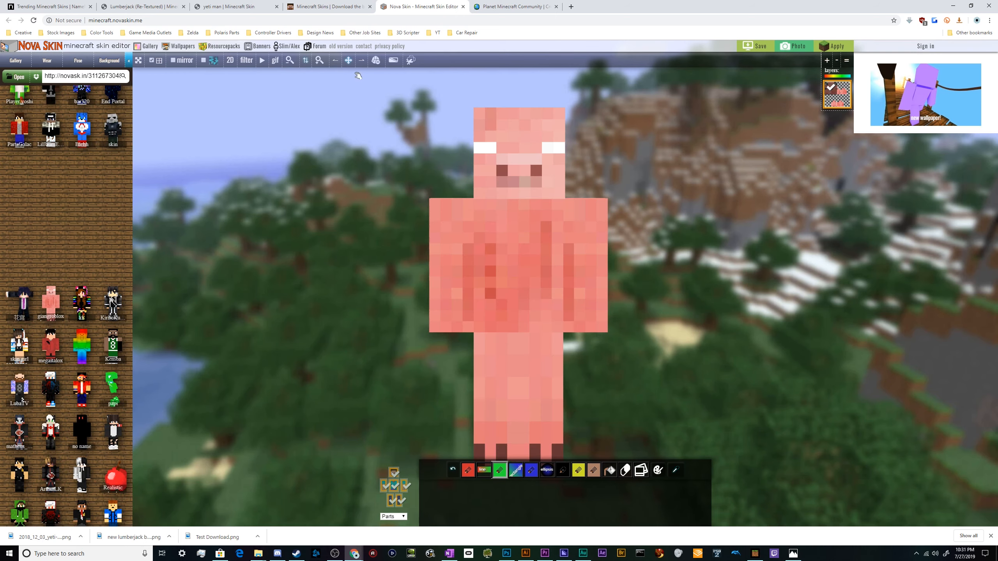
{"action": "left_click", "coordinate": [336, 65]}
Pick black and paint both of the pig's eyes black.
{"action": "left_click", "coordinate": [568, 473]}
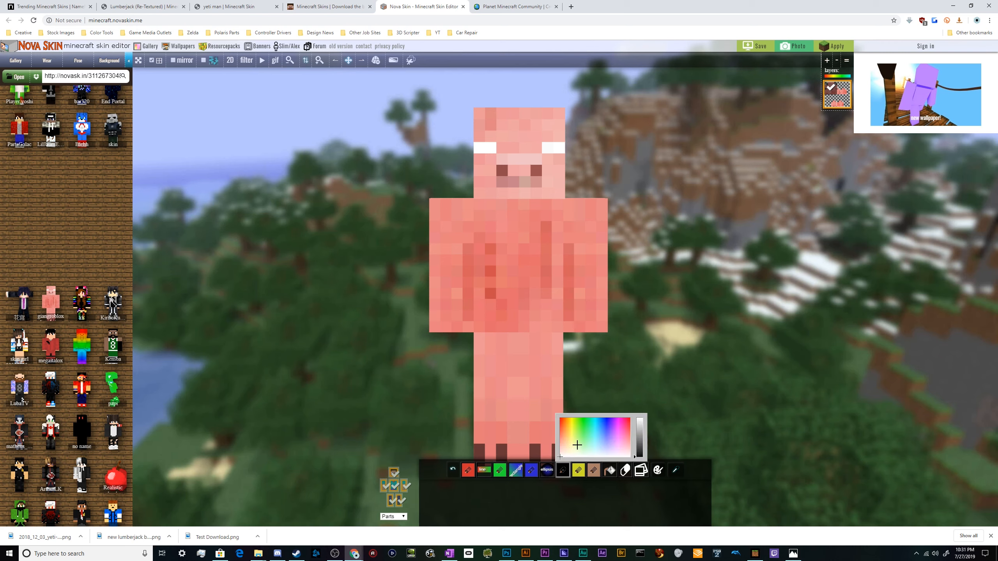
{"action": "left_click", "coordinate": [593, 440]}
{"action": "left_click", "coordinate": [640, 452]}
{"action": "left_click", "coordinate": [487, 146]}
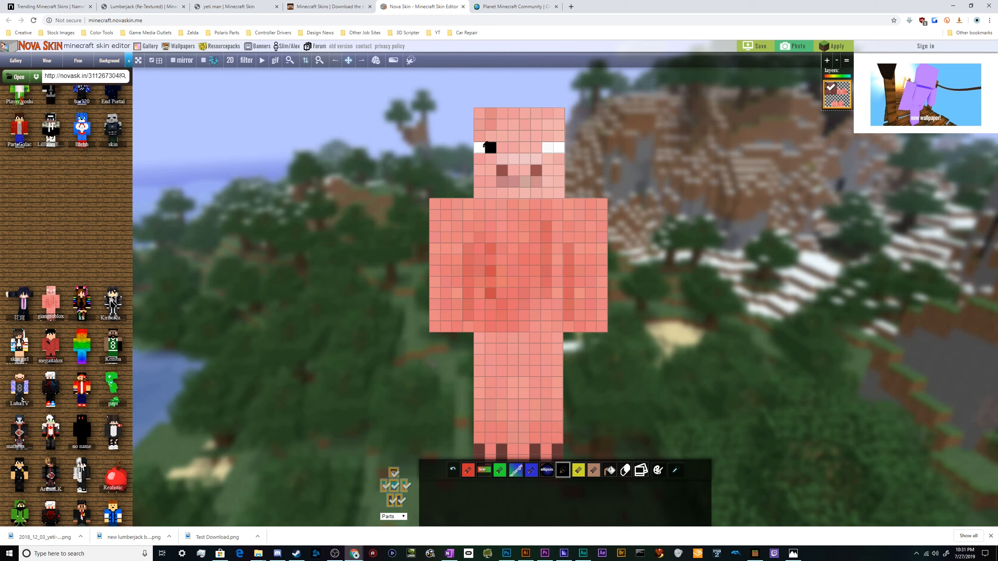
{"action": "left_click", "coordinate": [479, 148]}
{"action": "left_click_drag", "start_coordinate": [547, 148], "coordinate": [558, 146]}
Pick a blue colour and paint the inner pixel of each eye blue.
{"action": "left_click", "coordinate": [562, 469]}
{"action": "left_click", "coordinate": [640, 427]}
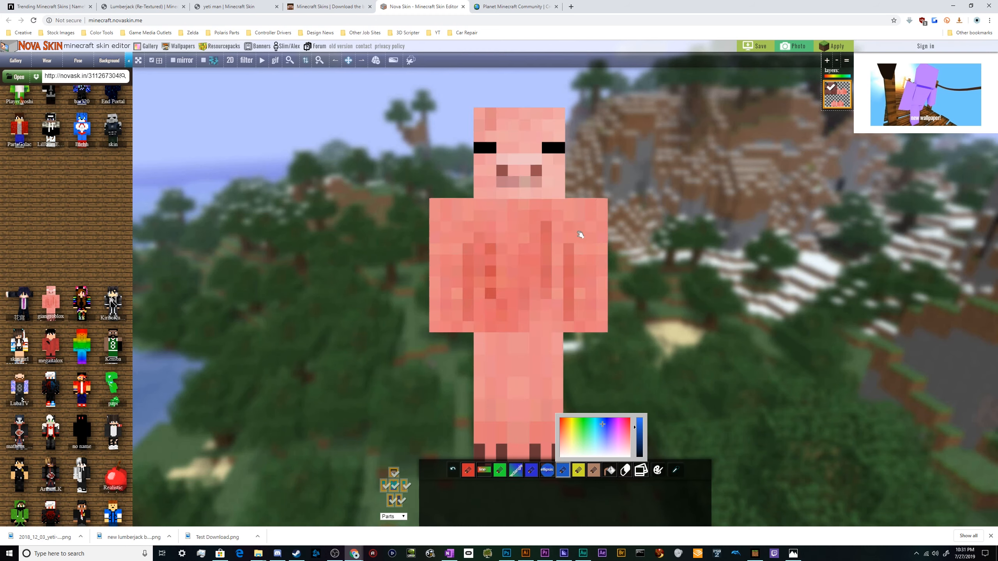
{"action": "left_click", "coordinate": [547, 148]}
{"action": "left_click", "coordinate": [491, 147]}
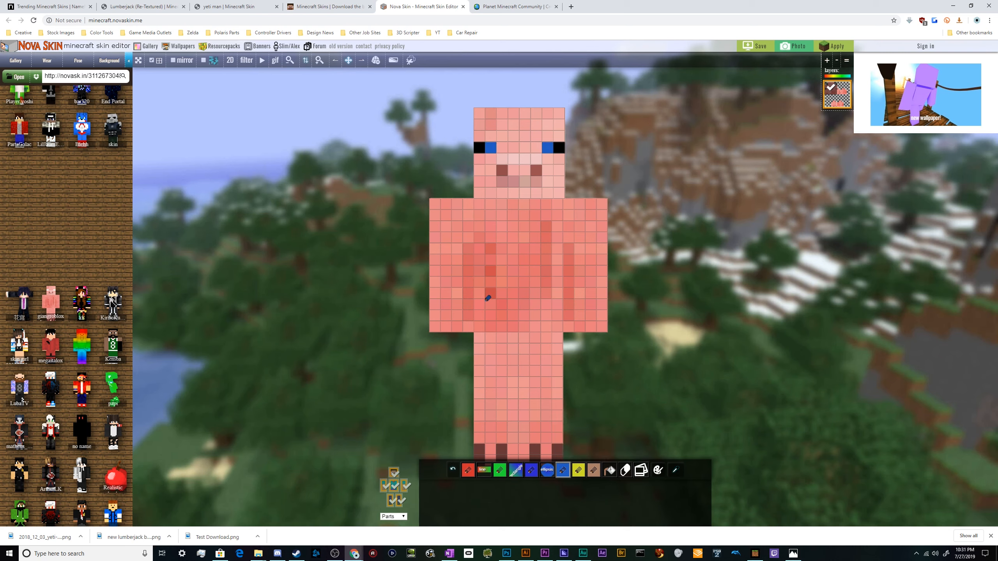
Pick a lighter cyan and paint both pixels of each eye cyan.
{"action": "left_click", "coordinate": [560, 472]}
{"action": "mouse_move", "coordinate": [604, 430]}
{"action": "left_mouse_down"}
{"action": "mouse_move", "coordinate": [595, 418]}
{"action": "mouse_move", "coordinate": [639, 414]}
{"action": "left_mouse_up"}
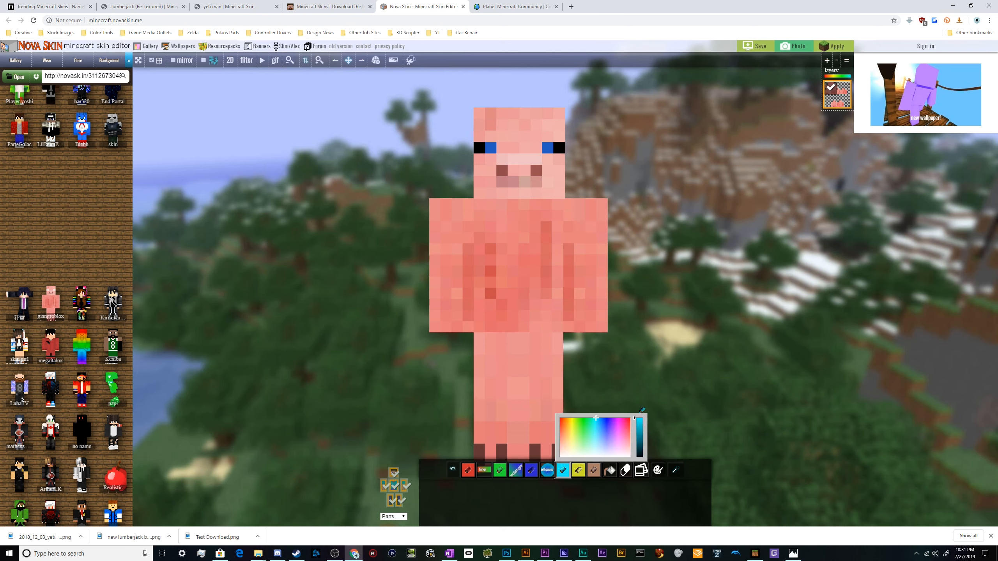
{"action": "left_click", "coordinate": [494, 148]}
{"action": "left_click", "coordinate": [548, 148]}
{"action": "left_click", "coordinate": [558, 149]}
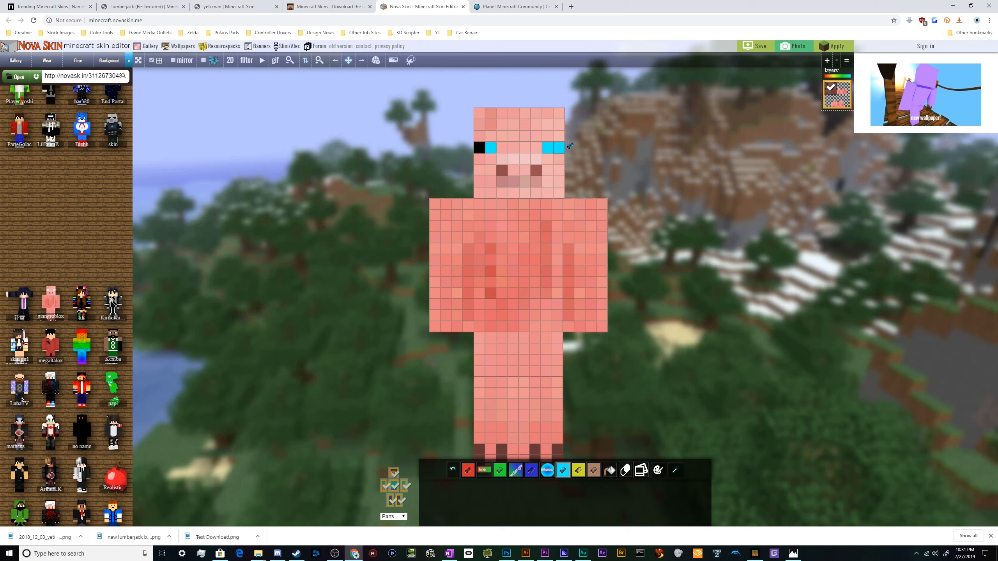
{"action": "left_click", "coordinate": [479, 148]}
Pick black and paint the inner pixels of both eyes black.
{"action": "left_click", "coordinate": [563, 471]}
{"action": "left_click_drag", "start_coordinate": [638, 452], "coordinate": [637, 458]}
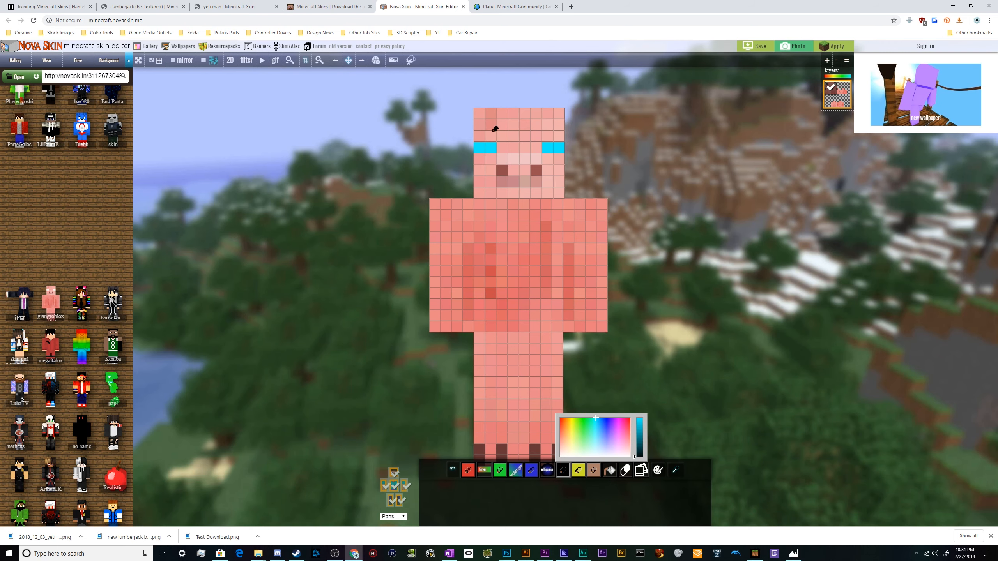
{"action": "left_click_drag", "start_coordinate": [485, 146], "coordinate": [492, 148]}
{"action": "left_click", "coordinate": [547, 147]}
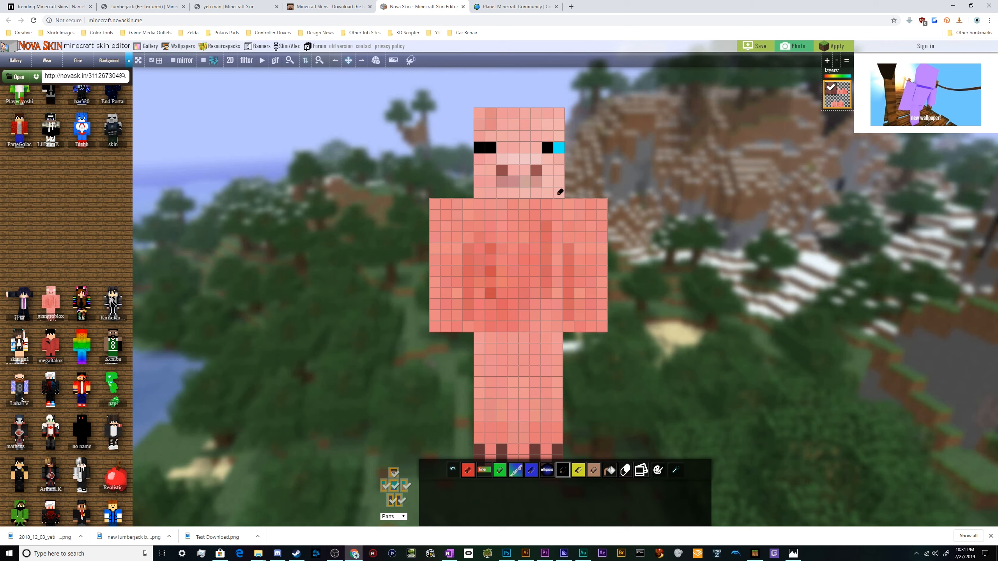
Pick cyan again and paint the outer pixel of the left eye cyan.
{"action": "left_click", "coordinate": [568, 474]}
{"action": "left_click", "coordinate": [567, 468]}
{"action": "left_click_drag", "start_coordinate": [634, 437], "coordinate": [639, 408]}
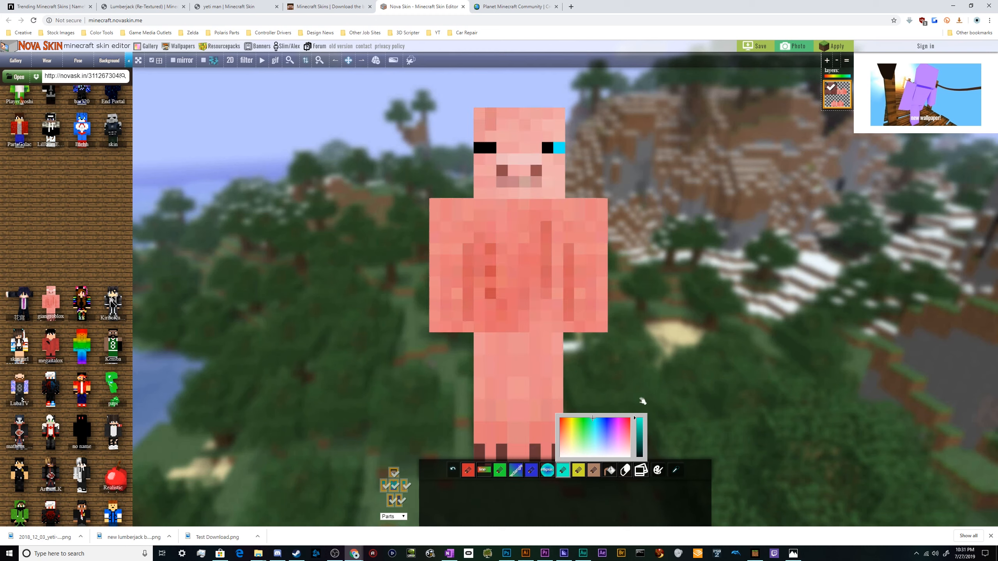
{"action": "left_click", "coordinate": [481, 149]}
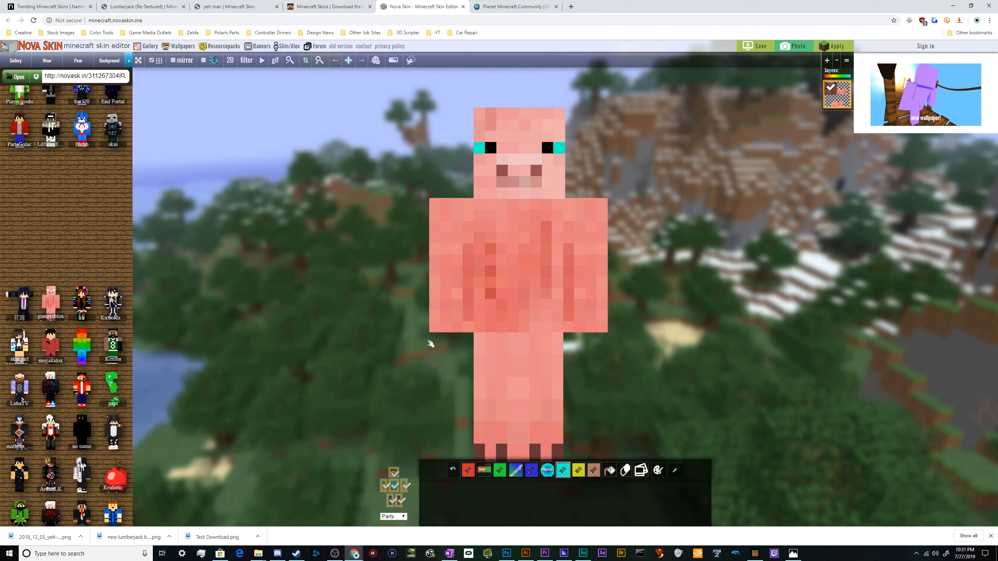
Choose a purple colour and a different paint tool, then apply it to two spots on the pig's body.
{"action": "left_click", "coordinate": [335, 61]}
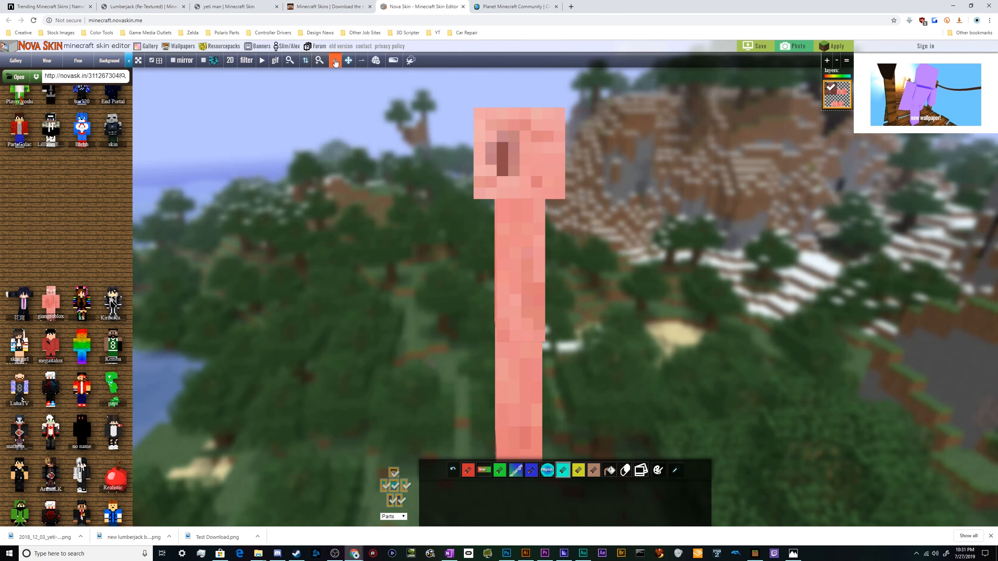
{"action": "left_click", "coordinate": [361, 61]}
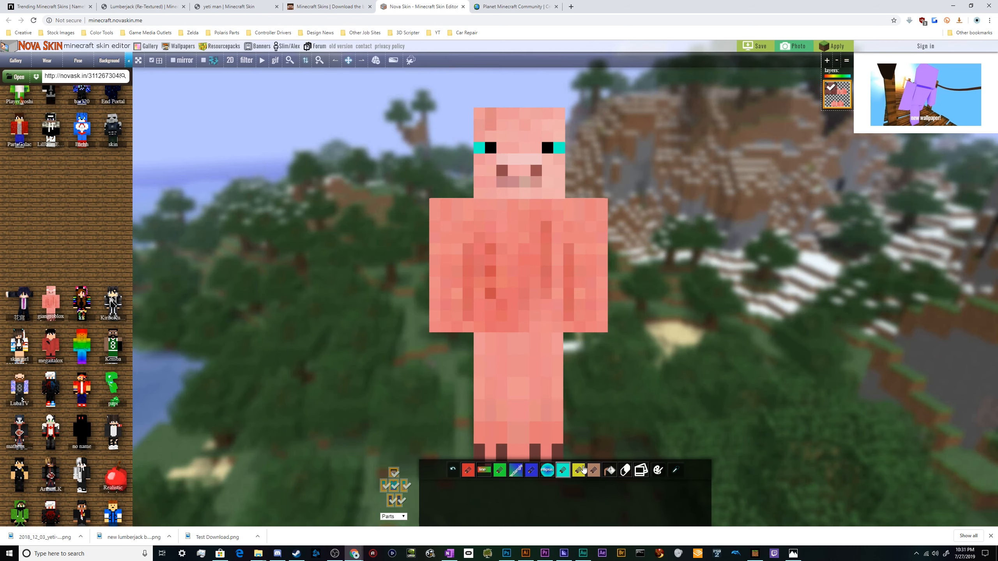
{"action": "left_click", "coordinate": [596, 470]}
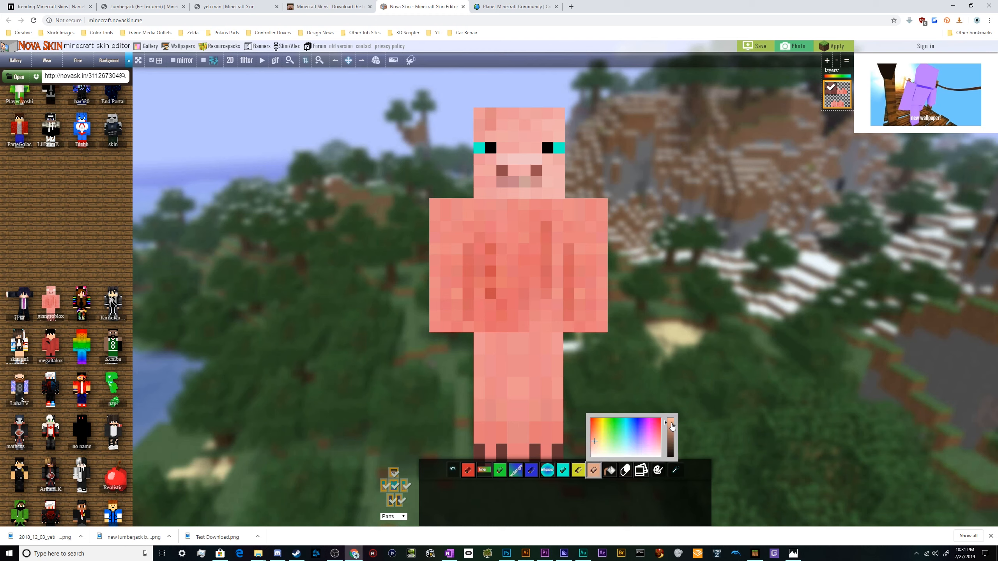
{"action": "left_click", "coordinate": [670, 424]}
{"action": "mouse_move", "coordinate": [615, 424]}
{"action": "left_mouse_down"}
{"action": "mouse_move", "coordinate": [599, 423]}
{"action": "mouse_move", "coordinate": [655, 422]}
{"action": "mouse_move", "coordinate": [646, 425]}
{"action": "left_mouse_up"}
{"action": "left_click", "coordinate": [672, 474]}
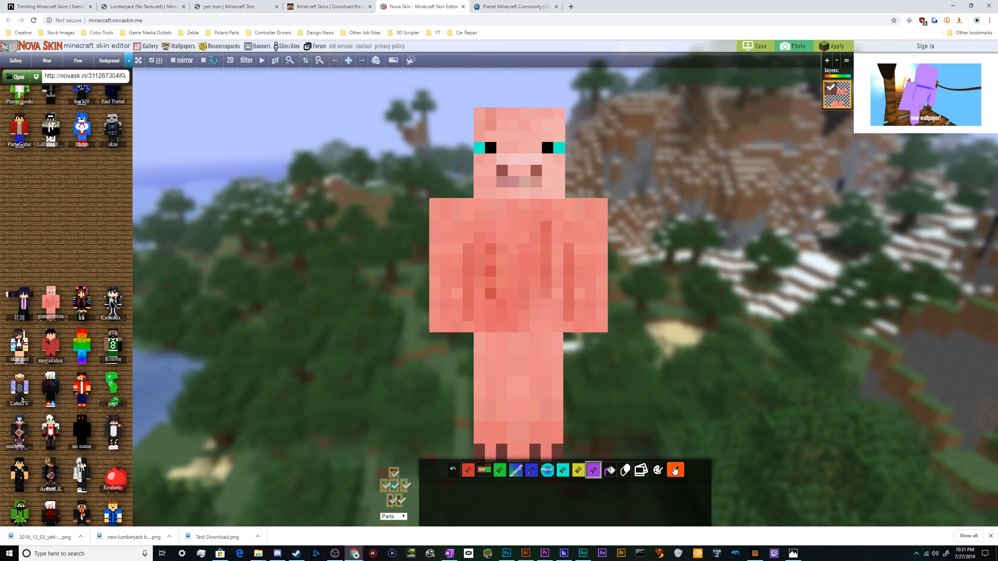
{"action": "left_click", "coordinate": [561, 271]}
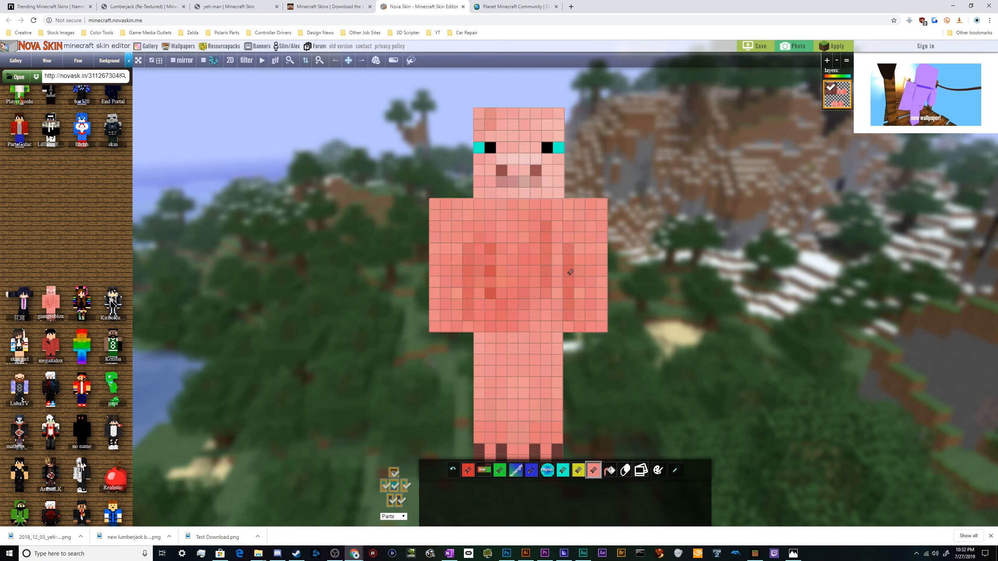
{"action": "left_click", "coordinate": [491, 292]}
Pick red and paint a red pattern across the front of the pig's chest.
{"action": "left_click", "coordinate": [468, 470]}
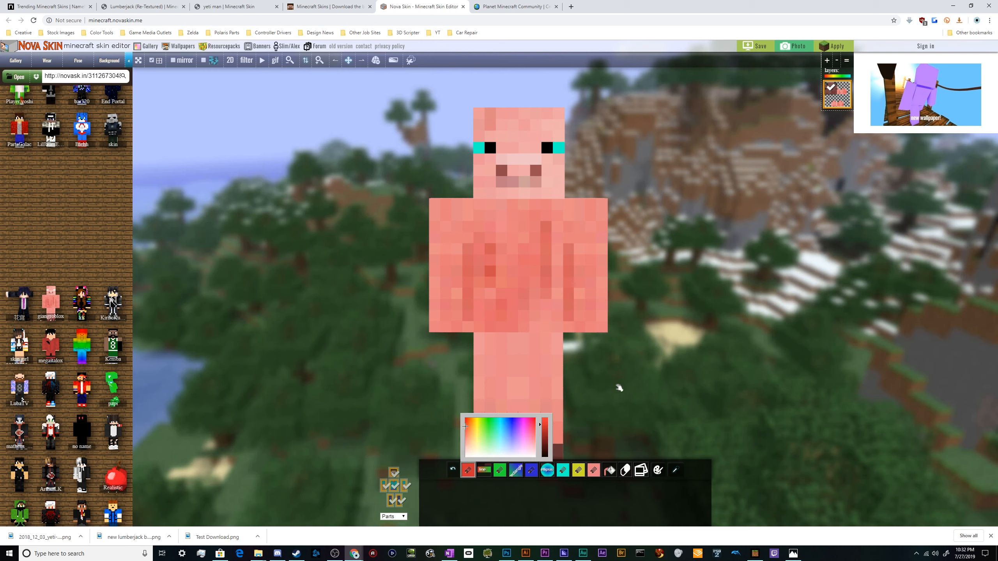
{"action": "left_click", "coordinate": [619, 388]}
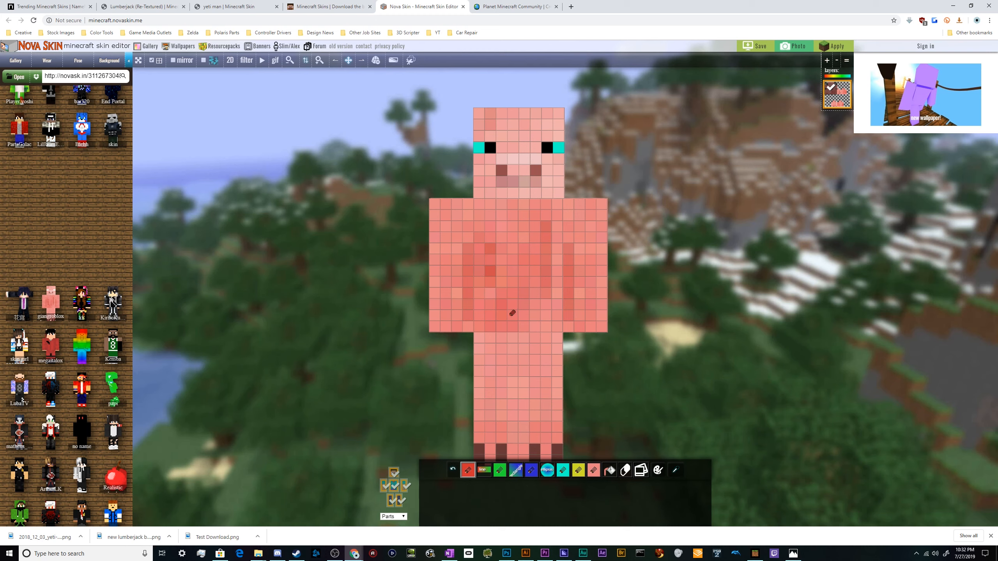
{"action": "mouse_move", "coordinate": [513, 313]}
{"action": "left_mouse_down"}
{"action": "mouse_move", "coordinate": [492, 310]}
{"action": "mouse_move", "coordinate": [506, 282]}
{"action": "left_mouse_up"}
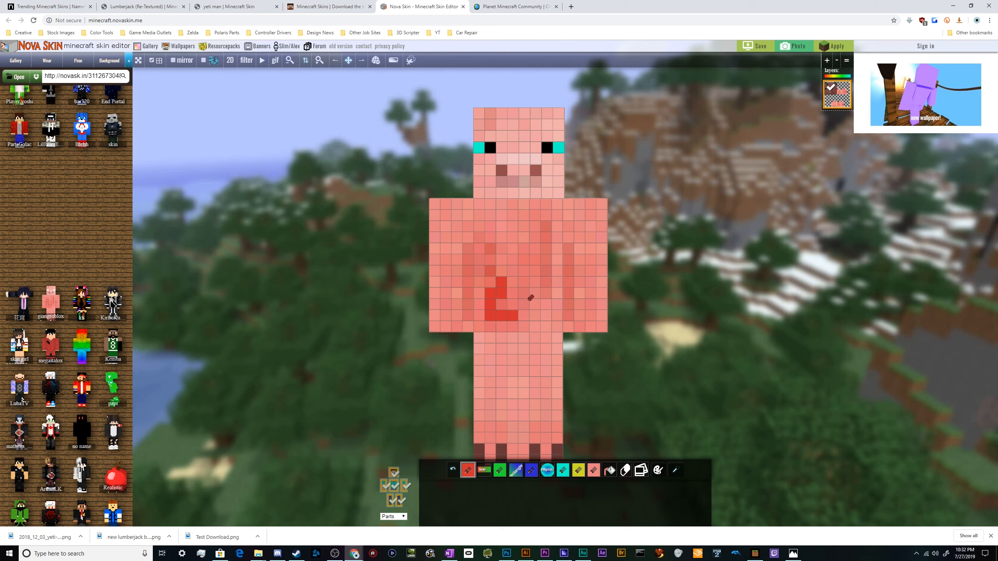
{"action": "mouse_move", "coordinate": [534, 312]}
{"action": "left_mouse_down"}
{"action": "mouse_move", "coordinate": [546, 293]}
{"action": "mouse_move", "coordinate": [539, 282]}
{"action": "mouse_move", "coordinate": [500, 278]}
{"action": "mouse_move", "coordinate": [485, 261]}
{"action": "mouse_move", "coordinate": [558, 274]}
{"action": "mouse_move", "coordinate": [535, 248]}
{"action": "left_mouse_up"}
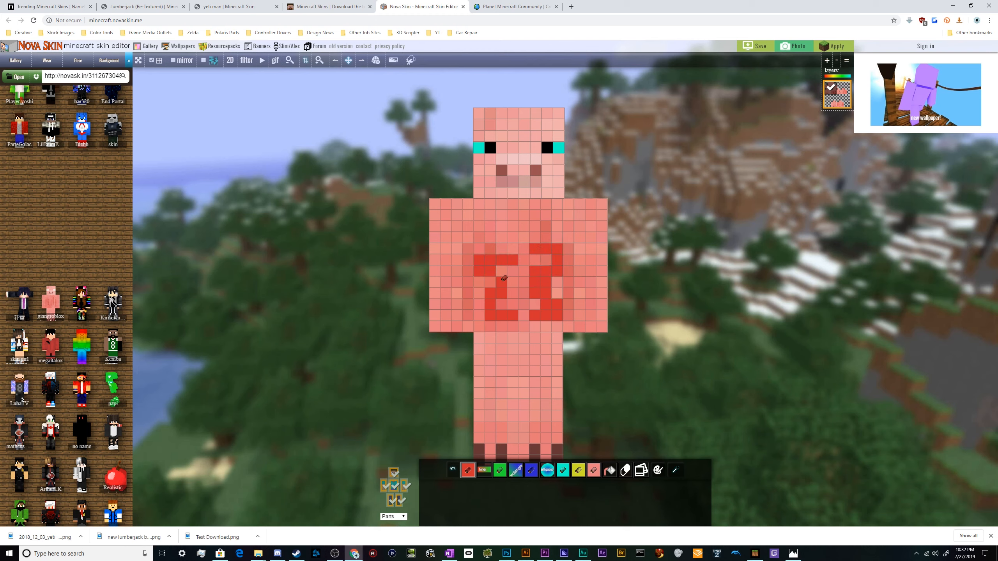
{"action": "left_click", "coordinate": [491, 237]}
{"action": "left_click", "coordinate": [558, 237]}
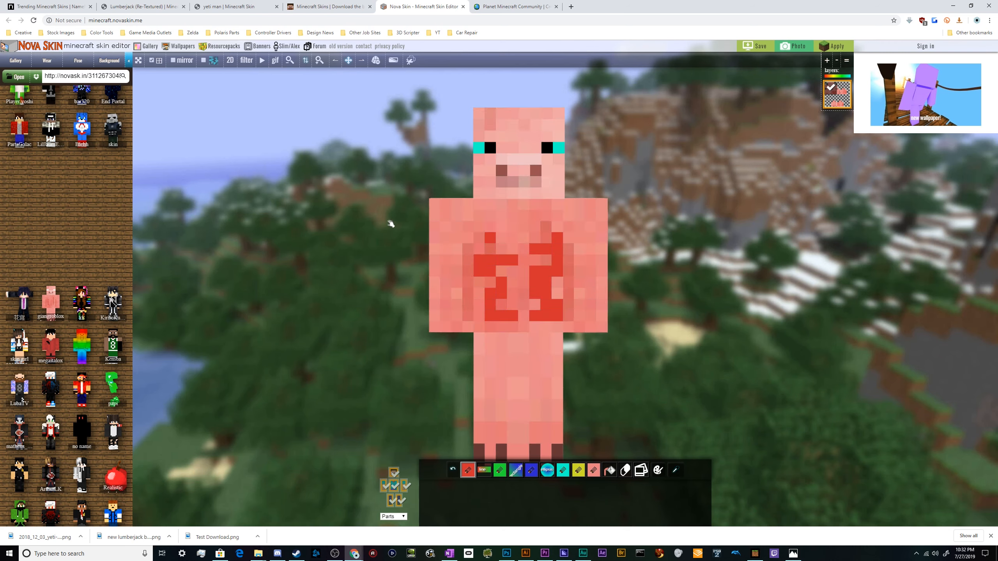
Turn to the pig's back, pick a light pink colour and paint a pink spiral on its back.
{"action": "left_click", "coordinate": [350, 61]}
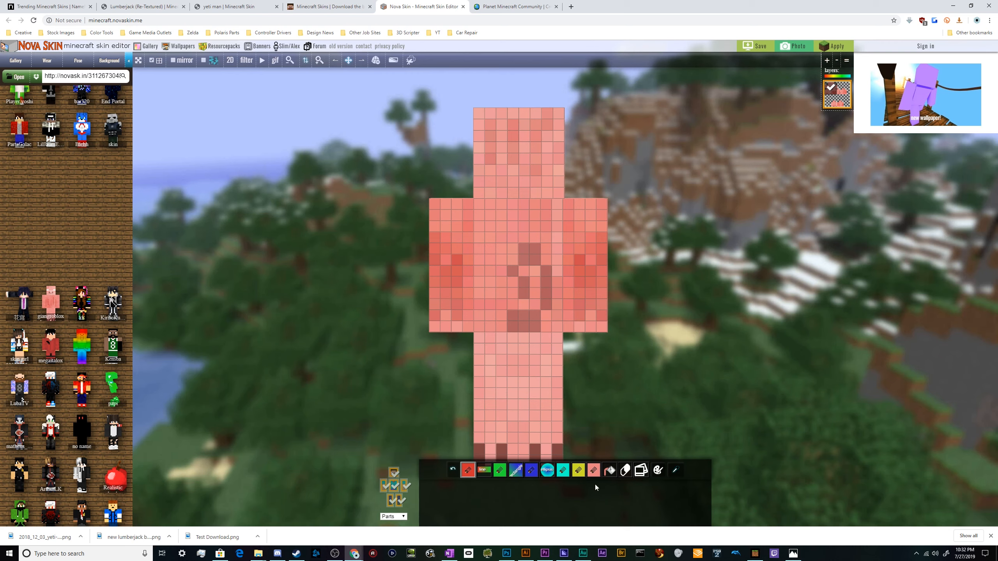
{"action": "left_click", "coordinate": [675, 470]}
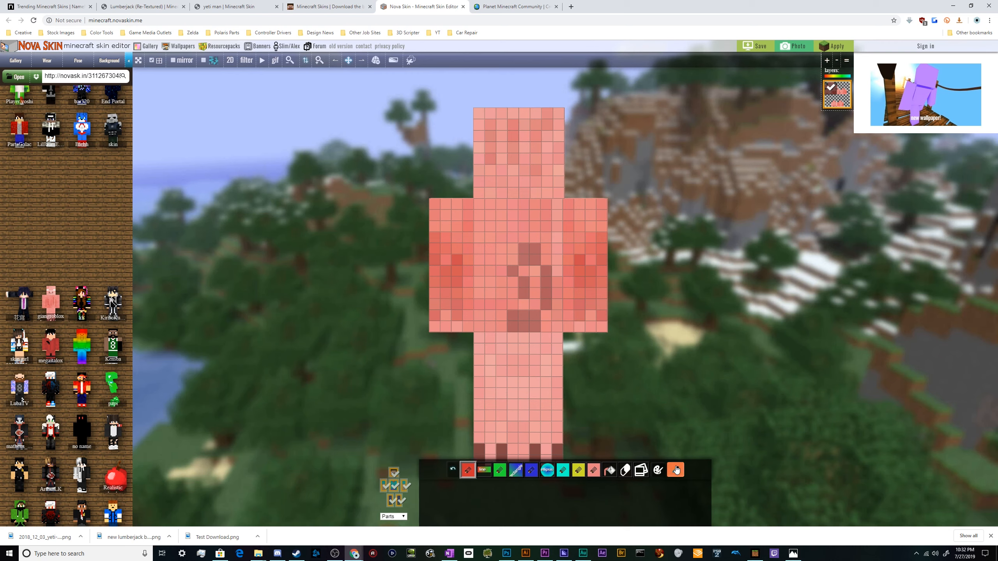
{"action": "left_click", "coordinate": [525, 327]}
{"action": "mouse_move", "coordinate": [467, 469]}
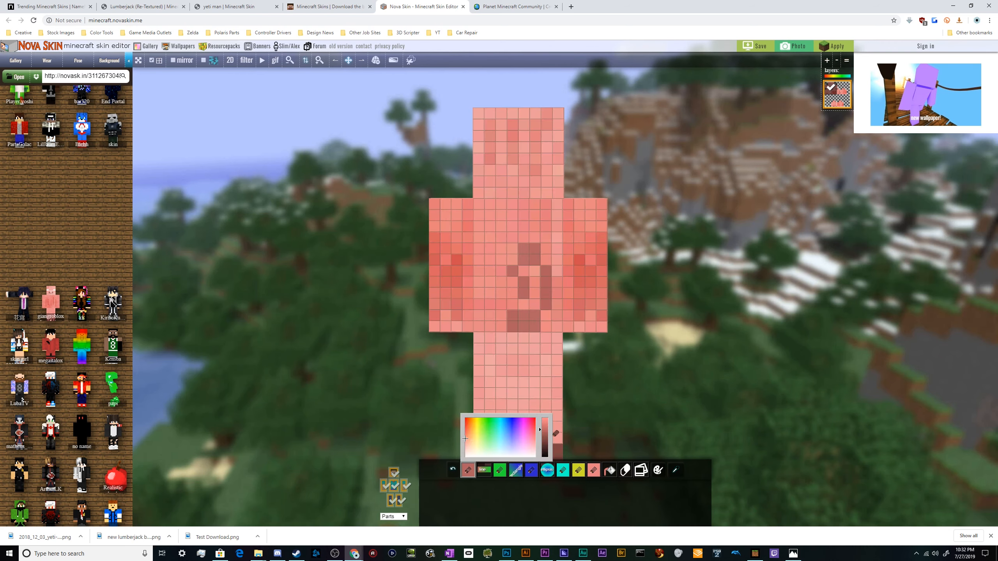
{"action": "left_click", "coordinate": [546, 438]}
{"action": "mouse_move", "coordinate": [468, 436]}
{"action": "left_mouse_down"}
{"action": "mouse_move", "coordinate": [527, 441]}
{"action": "mouse_move", "coordinate": [546, 417]}
{"action": "left_mouse_up"}
{"action": "mouse_move", "coordinate": [514, 317]}
{"action": "left_mouse_down"}
{"action": "mouse_move", "coordinate": [544, 300]}
{"action": "mouse_move", "coordinate": [540, 256]}
{"action": "mouse_move", "coordinate": [505, 264]}
{"action": "mouse_move", "coordinate": [516, 286]}
{"action": "mouse_move", "coordinate": [523, 274]}
{"action": "mouse_move", "coordinate": [514, 289]}
{"action": "mouse_move", "coordinate": [500, 272]}
{"action": "mouse_move", "coordinate": [517, 244]}
{"action": "mouse_move", "coordinate": [551, 264]}
{"action": "mouse_move", "coordinate": [535, 310]}
{"action": "mouse_move", "coordinate": [501, 327]}
{"action": "left_mouse_up"}
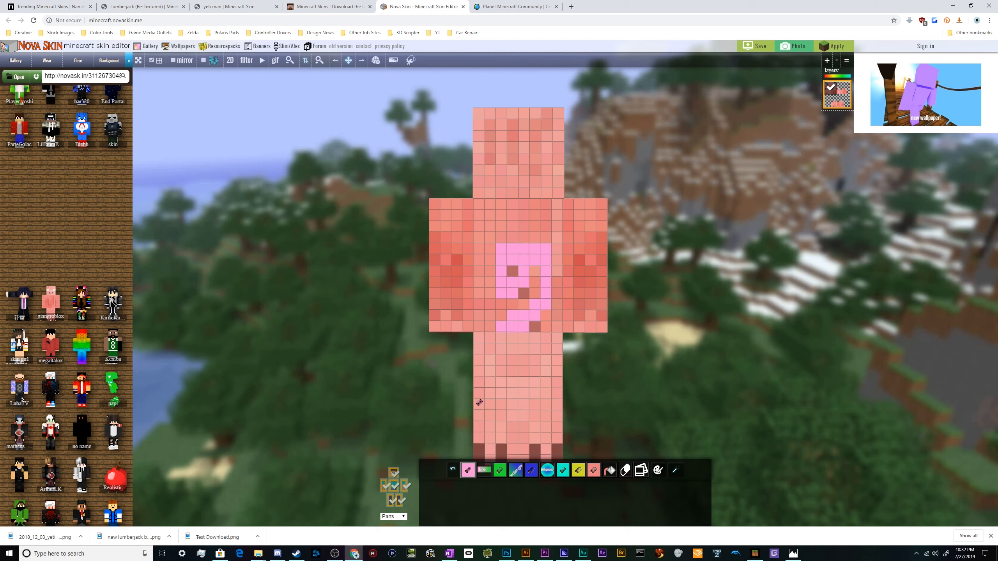
{"action": "key", "text": "ctrl+z"}
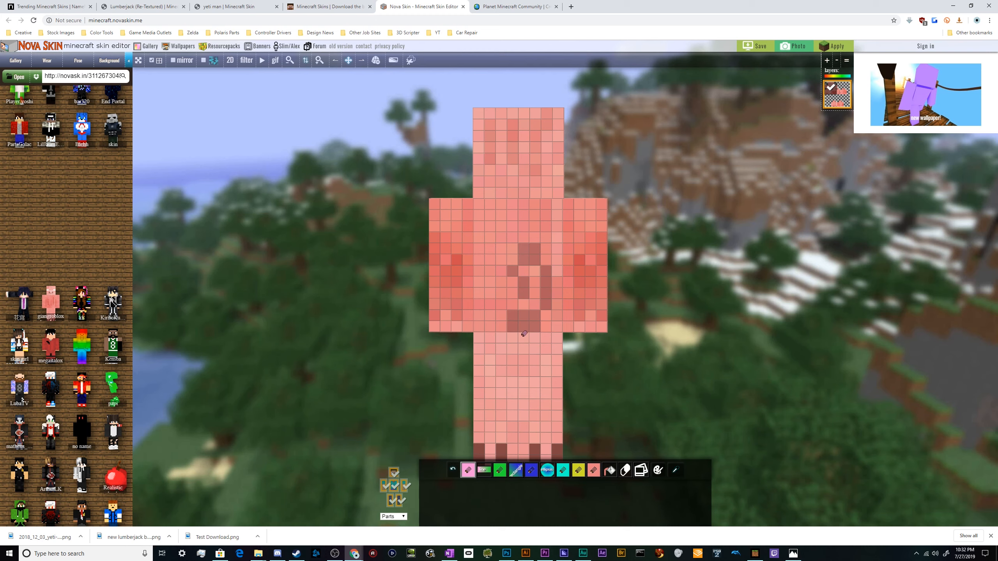
{"action": "mouse_move", "coordinate": [512, 328]}
{"action": "left_mouse_down"}
{"action": "mouse_move", "coordinate": [548, 314]}
{"action": "mouse_move", "coordinate": [553, 285]}
{"action": "mouse_move", "coordinate": [536, 250]}
{"action": "mouse_move", "coordinate": [504, 247]}
{"action": "mouse_move", "coordinate": [492, 270]}
{"action": "mouse_move", "coordinate": [505, 286]}
{"action": "mouse_move", "coordinate": [522, 271]}
{"action": "left_mouse_up"}
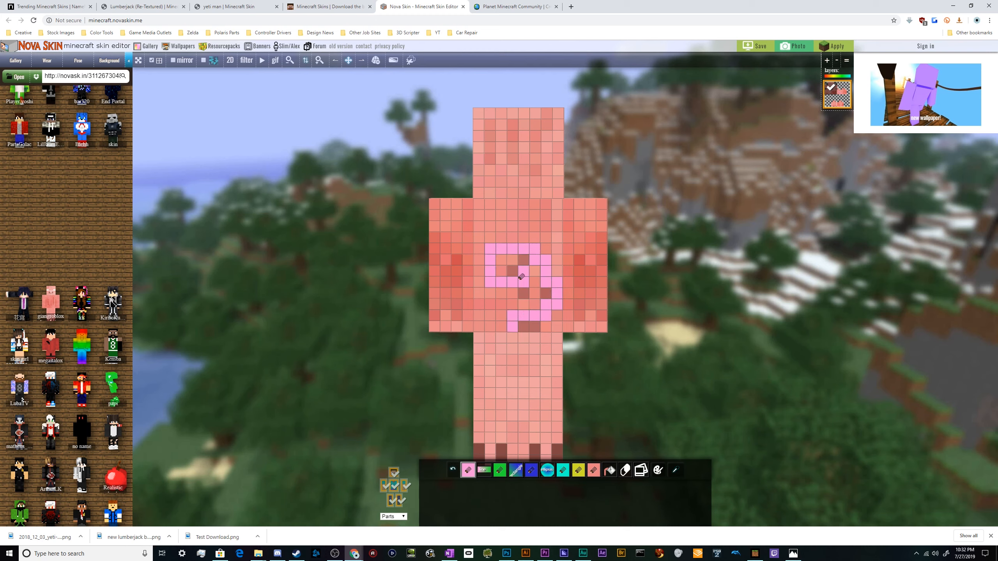
Sample a body colour with the eyedropper and paint over pixels inside the pink spiral.
{"action": "left_click", "coordinate": [675, 470]}
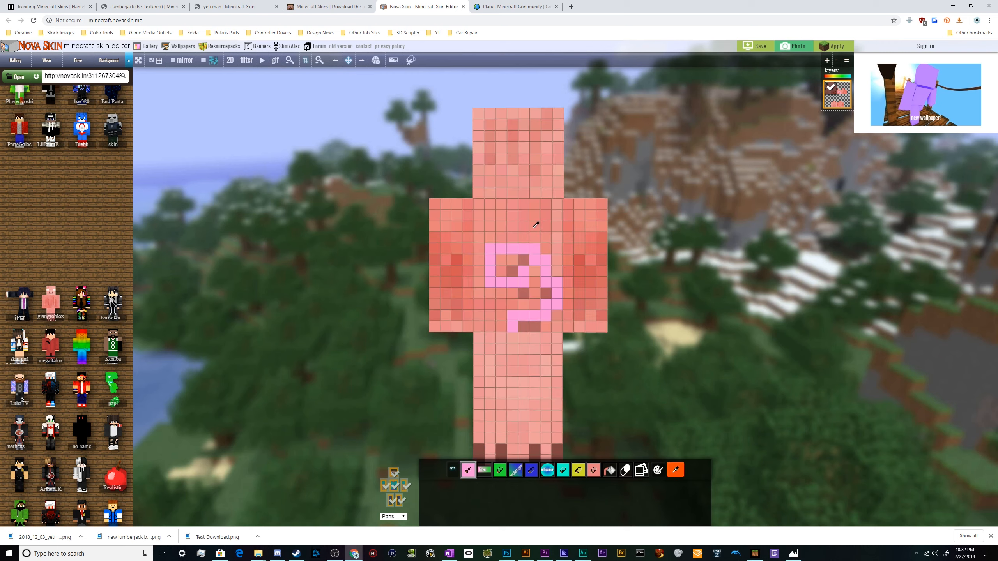
{"action": "left_click", "coordinate": [522, 224]}
{"action": "left_click", "coordinate": [520, 256]}
{"action": "left_click", "coordinate": [513, 268]}
{"action": "mouse_move", "coordinate": [503, 238]}
{"action": "left_mouse_down"}
{"action": "mouse_move", "coordinate": [562, 291]}
{"action": "mouse_move", "coordinate": [646, 412]}
{"action": "mouse_move", "coordinate": [549, 248]}
{"action": "left_mouse_up"}
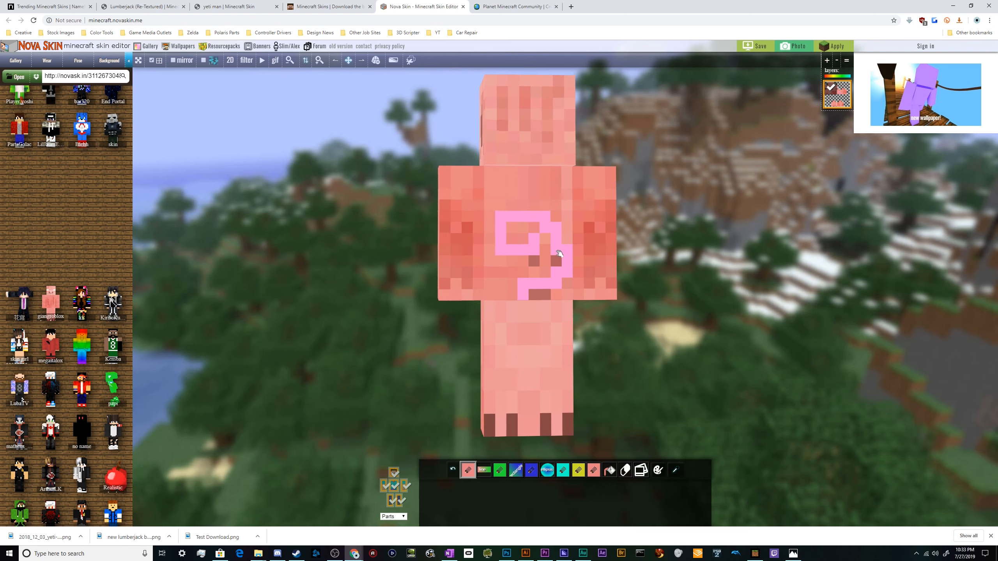
Sample another body colour and recolour pixels around the lower part of the spiral.
{"action": "left_click", "coordinate": [675, 470]}
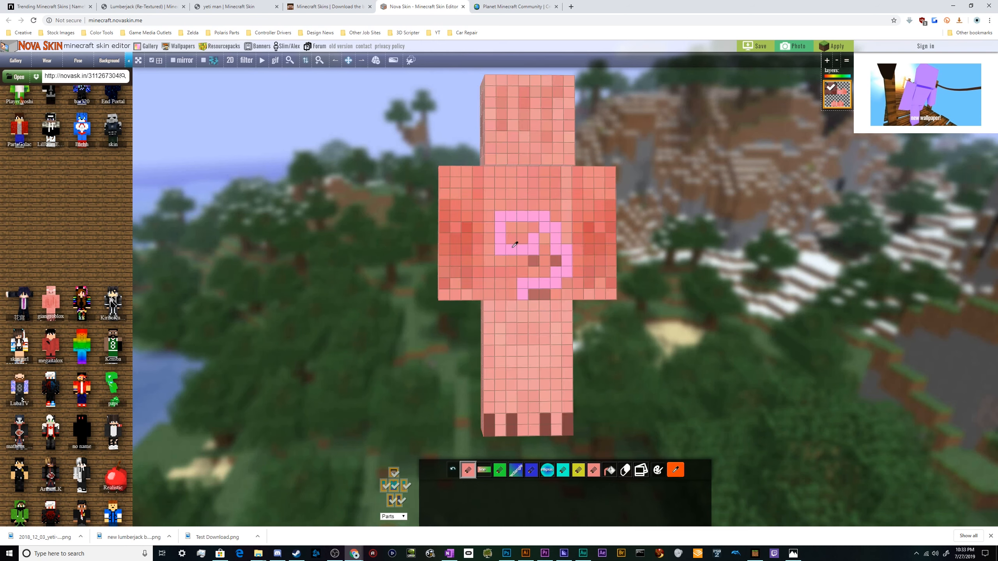
{"action": "left_click", "coordinate": [537, 298]}
{"action": "left_click", "coordinate": [534, 262]}
{"action": "left_click", "coordinate": [556, 262]}
{"action": "left_click", "coordinate": [535, 296]}
{"action": "left_click", "coordinate": [542, 294]}
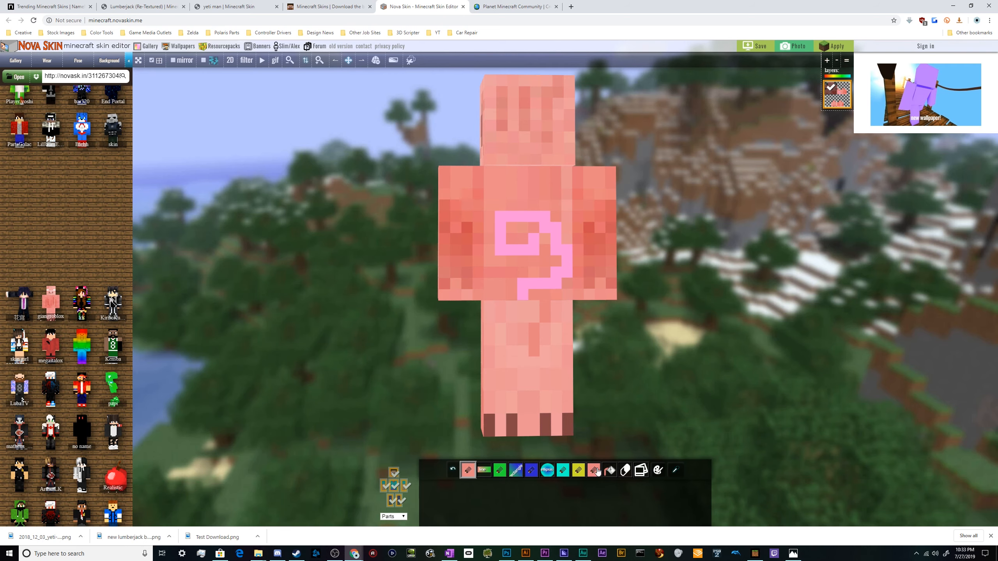
Sample a body colour again and paint over two pixels beside the spiral's lower end.
{"action": "left_click_drag", "start_coordinate": [536, 279], "coordinate": [590, 443]}
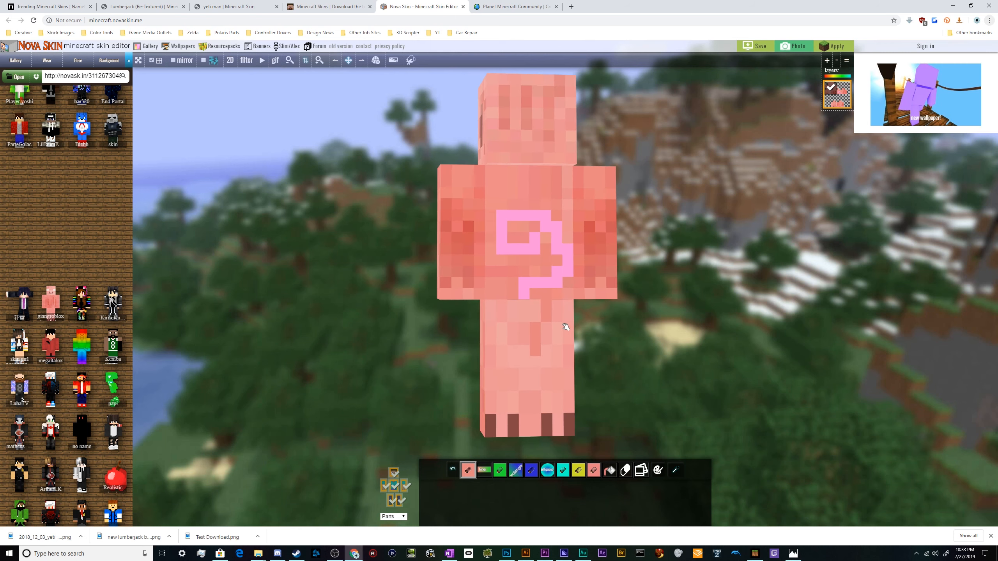
{"action": "left_click", "coordinate": [675, 469]}
{"action": "left_click", "coordinate": [535, 282]}
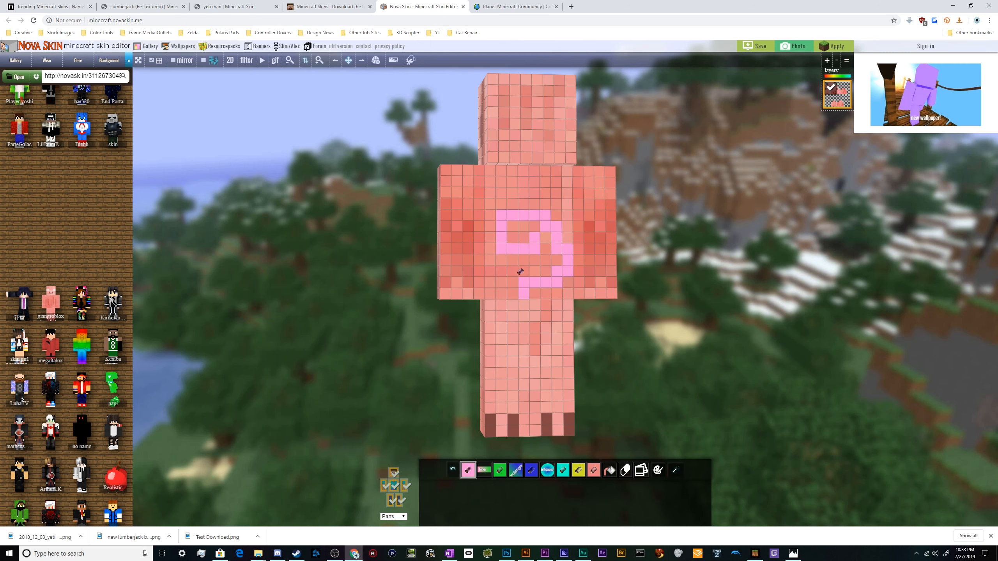
{"action": "left_click_drag", "start_coordinate": [536, 292], "coordinate": [547, 293]}
{"action": "left_click_drag", "start_coordinate": [535, 238], "coordinate": [645, 246]}
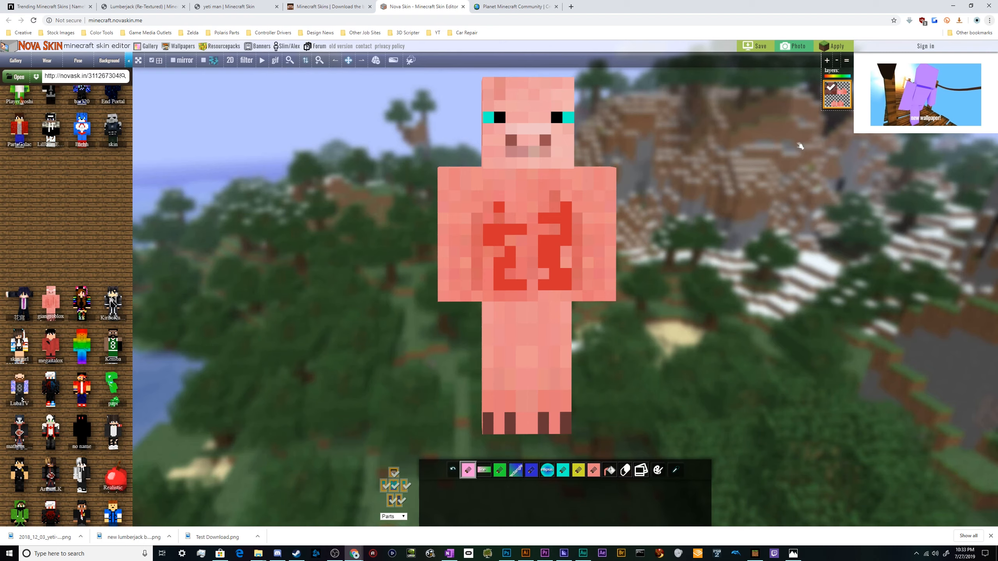
Save the skin with the name Piggy 2.0 and a short description.
{"action": "left_click", "coordinate": [754, 46]}
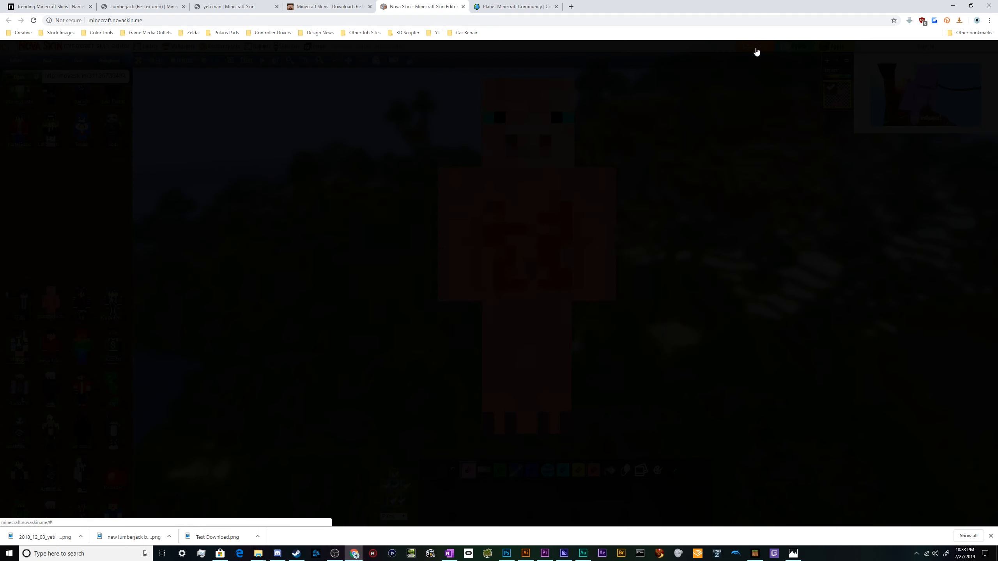
{"action": "left_click", "coordinate": [392, 324]}
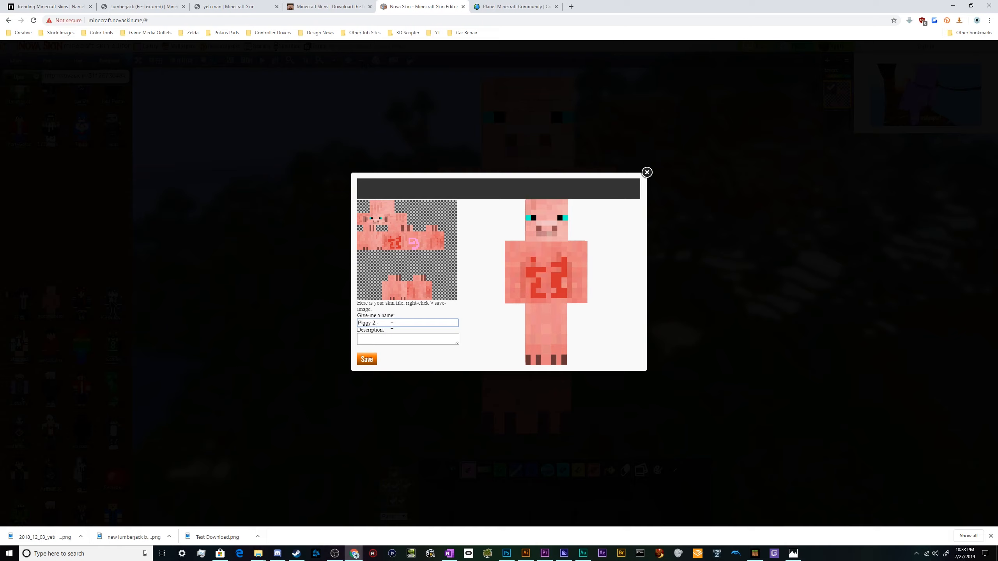
{"action": "left_click", "coordinate": [393, 338]}
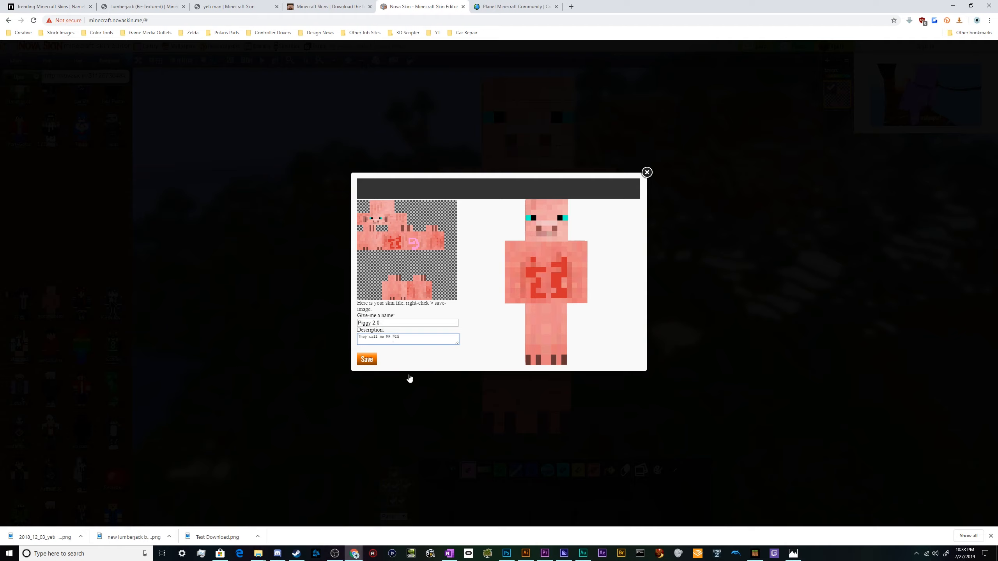
{"action": "left_click", "coordinate": [367, 360]}
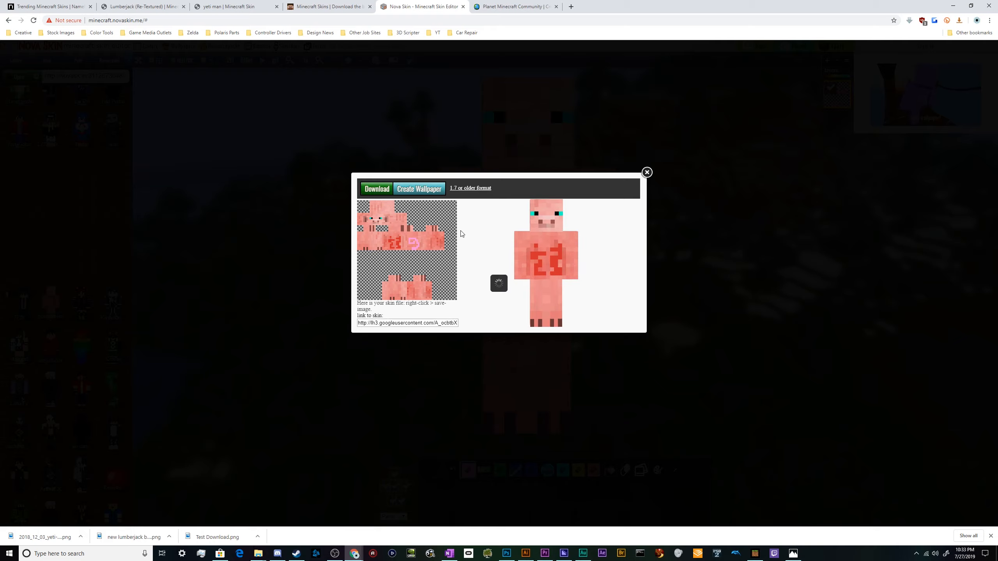
Download the skin image and save it as Mr Pig.png in the Minecraft Skins folder.
{"action": "left_click", "coordinate": [383, 190]}
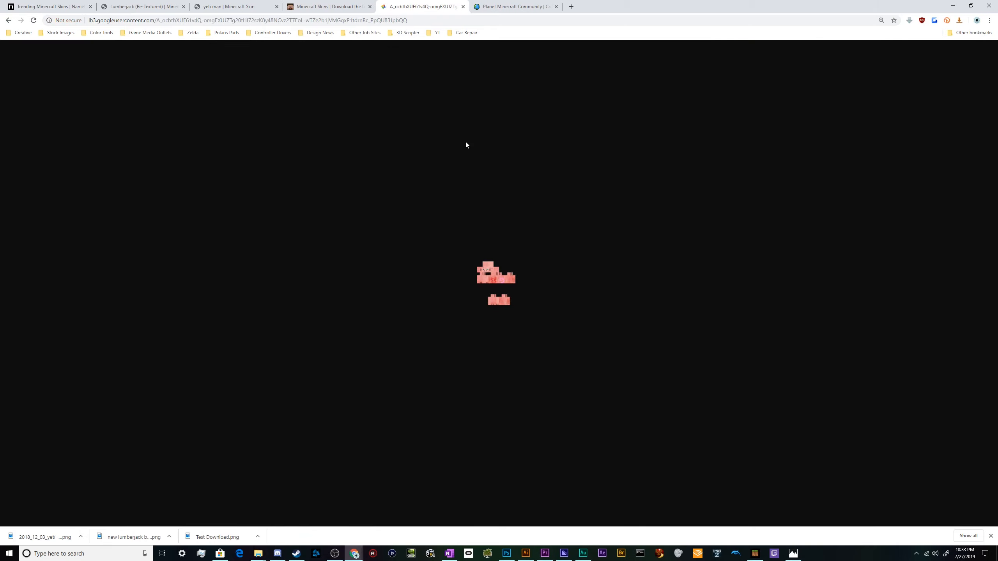
{"action": "right_click", "coordinate": [503, 285]}
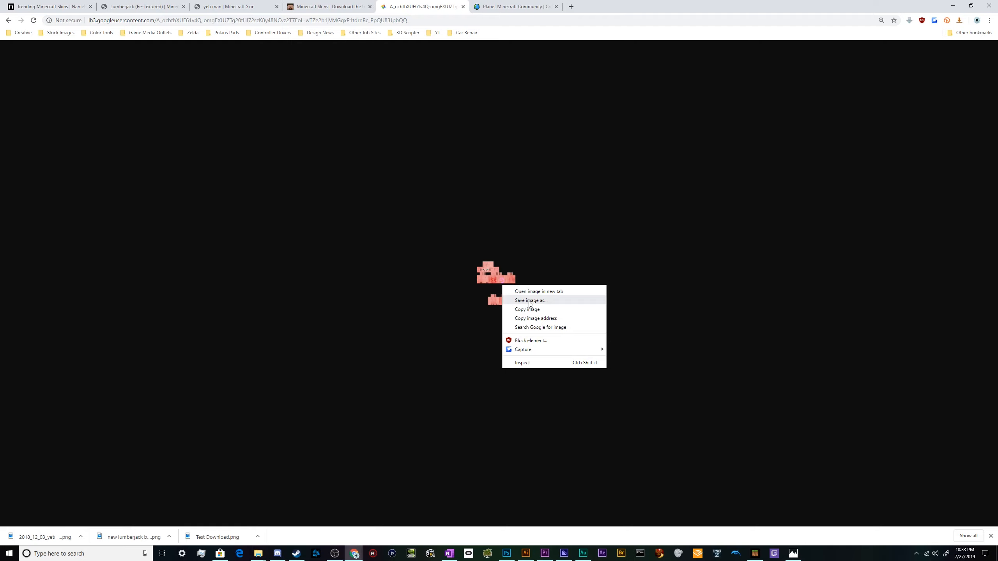
{"action": "left_click", "coordinate": [522, 300]}
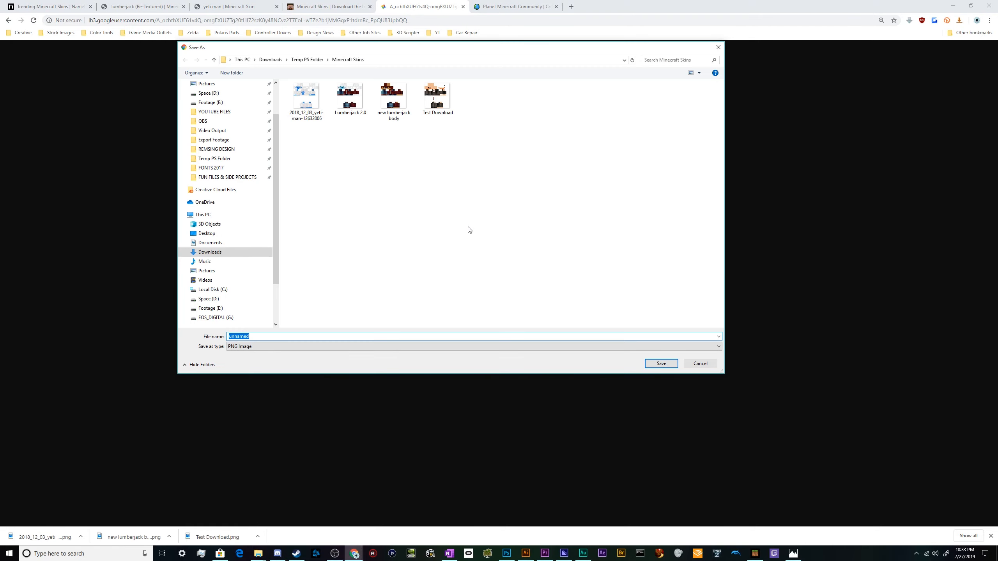
{"action": "type", "text": "Mr Pig"}
{"action": "key", "text": "Return"}
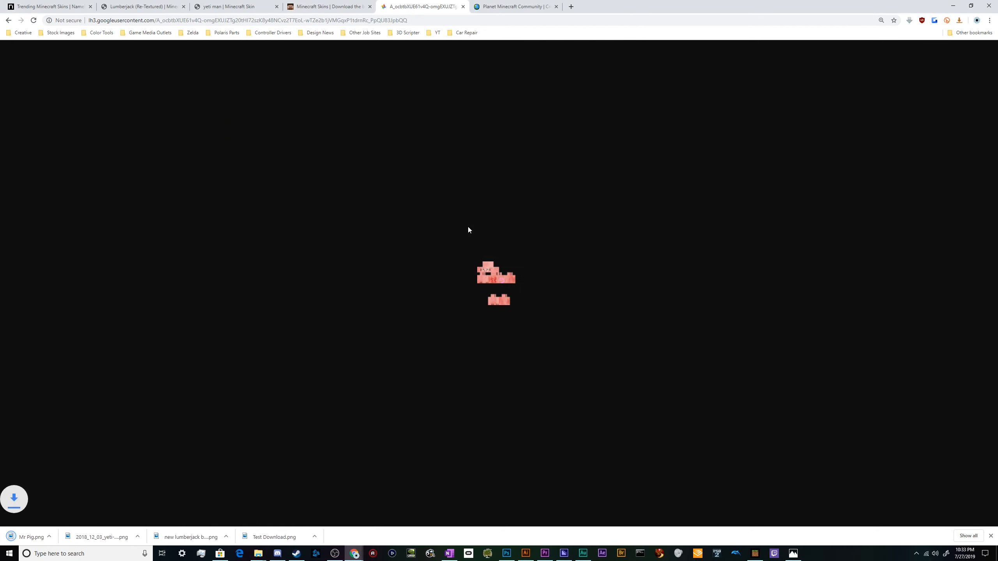
Return to the skin editor page and switch to Minecraft.
{"action": "key", "text": "ctrl+w"}
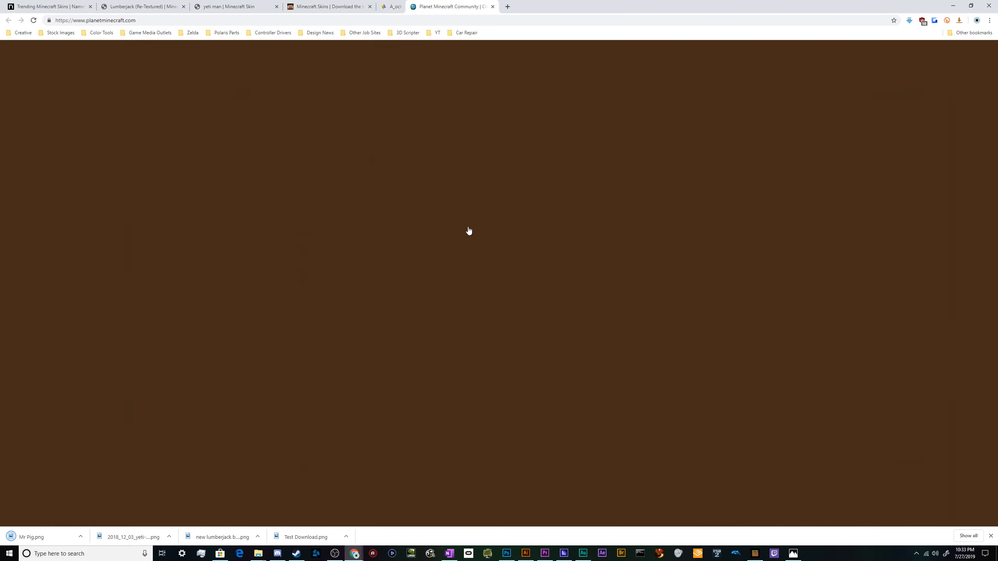
{"action": "key", "text": "ctrl+shift+t"}
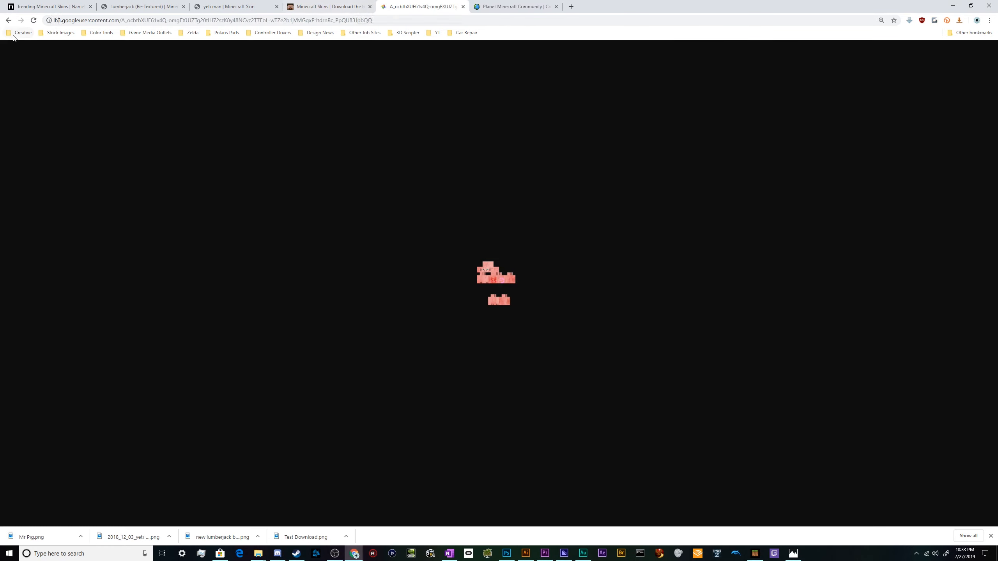
{"action": "left_click", "coordinate": [10, 24]}
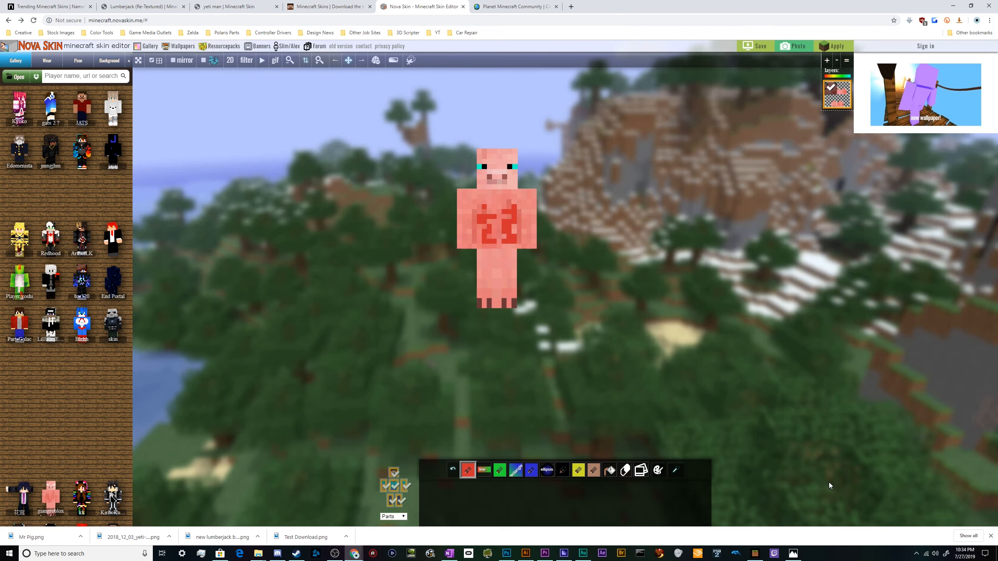
{"action": "left_click", "coordinate": [756, 555]}
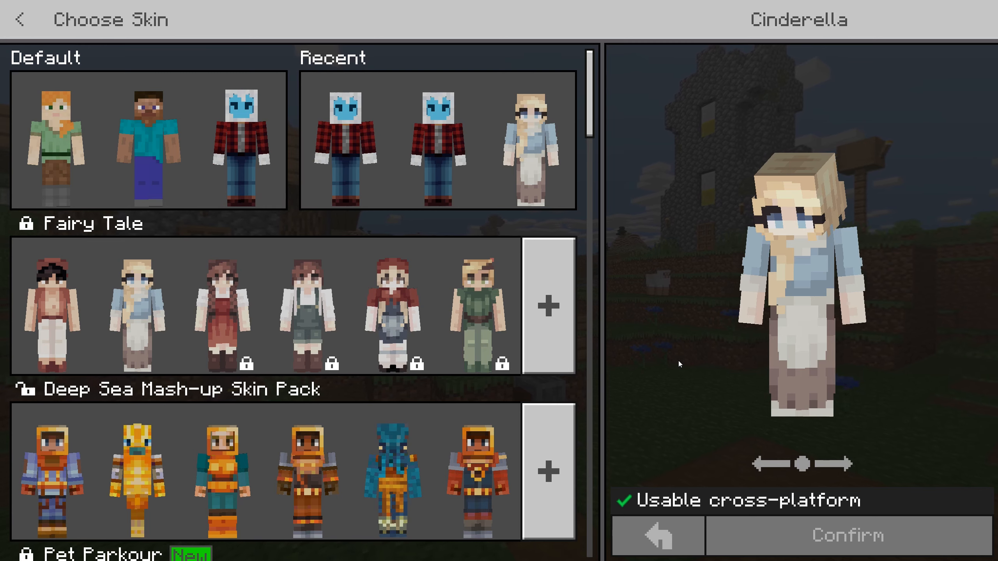